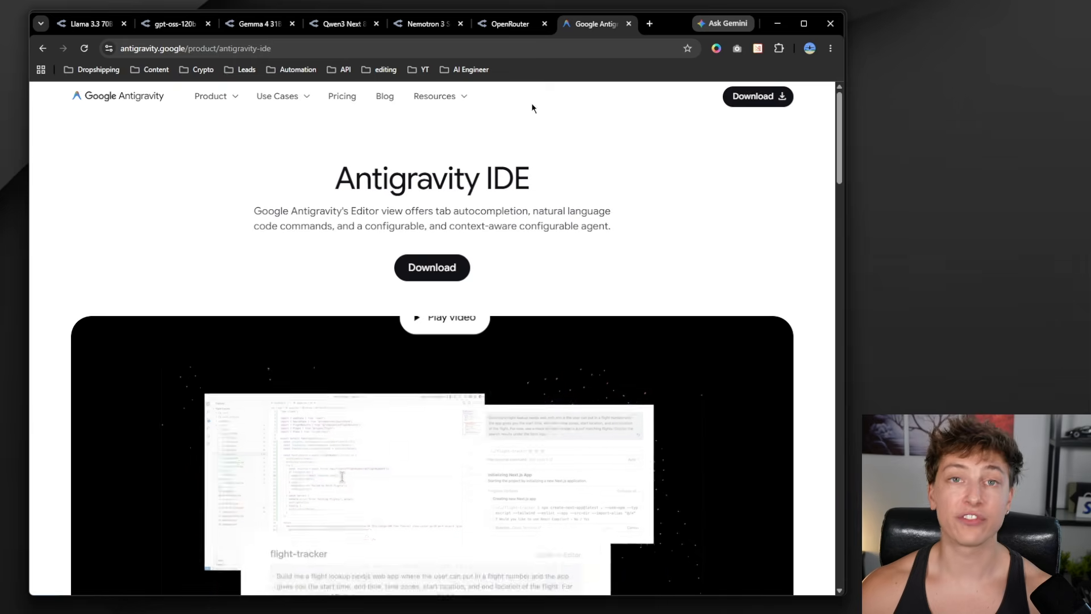
Step: Go from the OpenRouter home page to the API keys of the default workspace and start creating a new key
{"action": "left_click", "coordinate": [508, 26]}
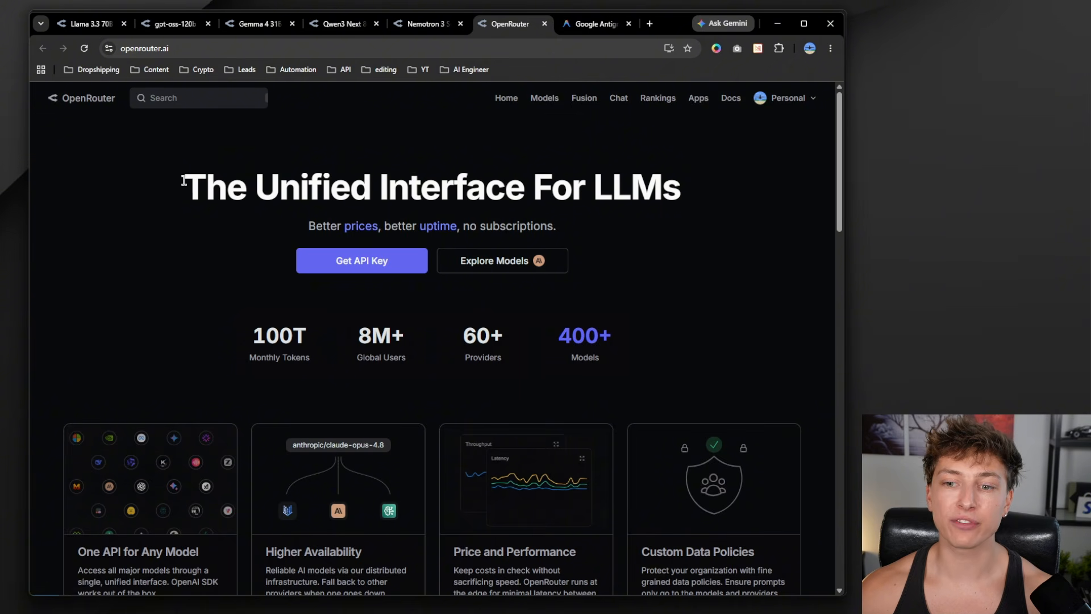
{"action": "left_click_drag", "start_coordinate": [183, 180], "coordinate": [685, 195]}
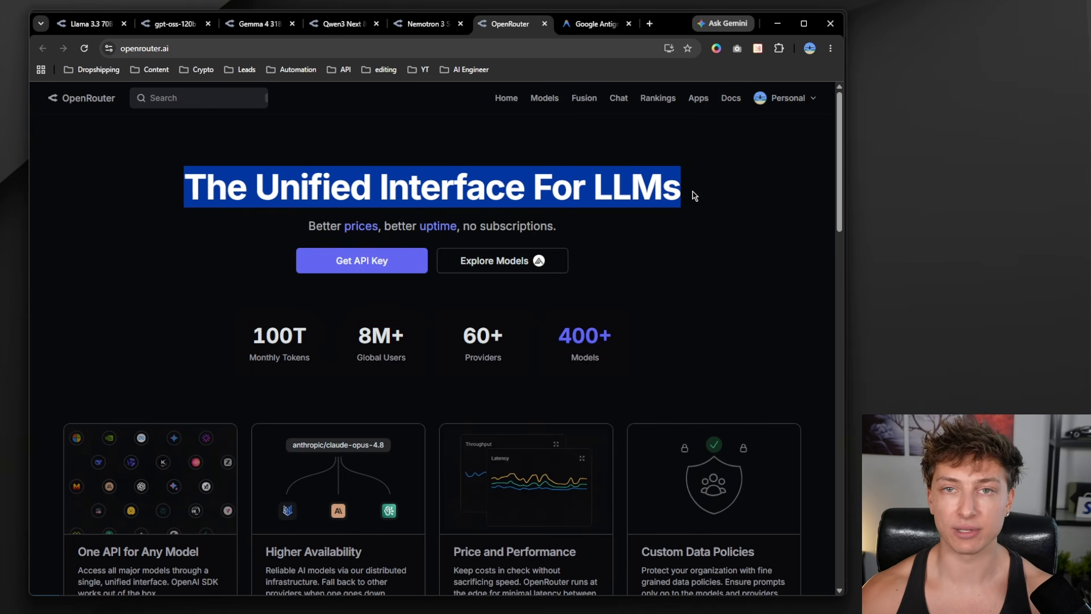
{"action": "left_click", "coordinate": [694, 191]}
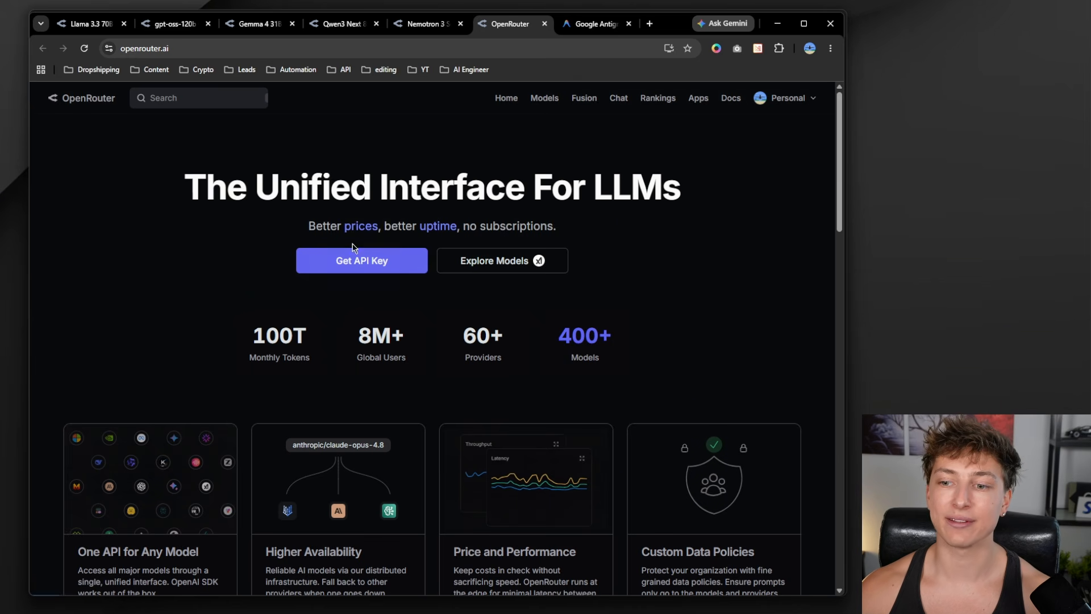
{"action": "left_click", "coordinate": [369, 265]}
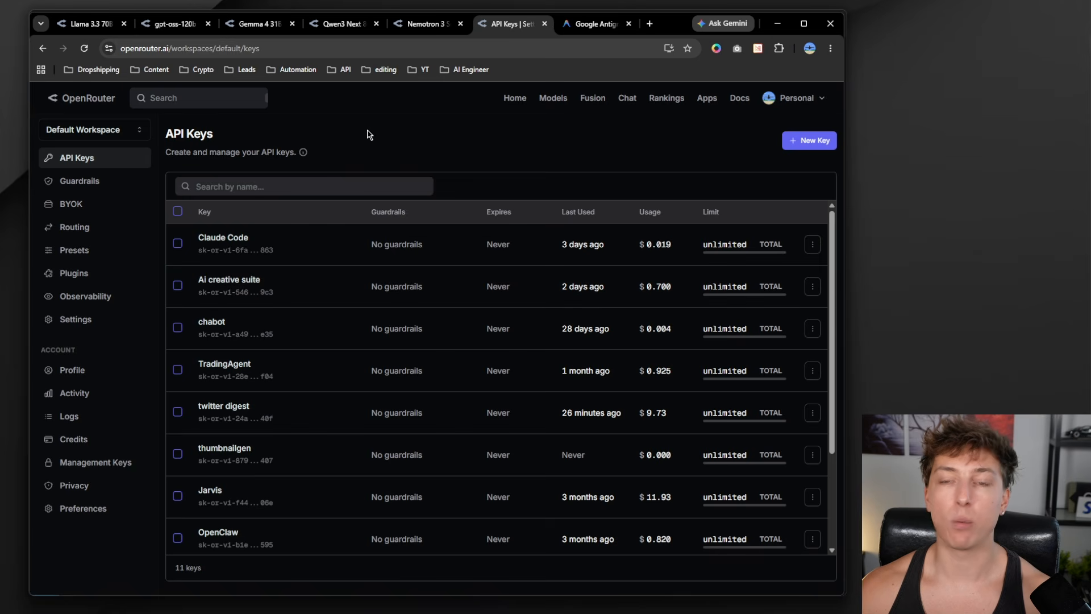
{"action": "left_click", "coordinate": [817, 142]}
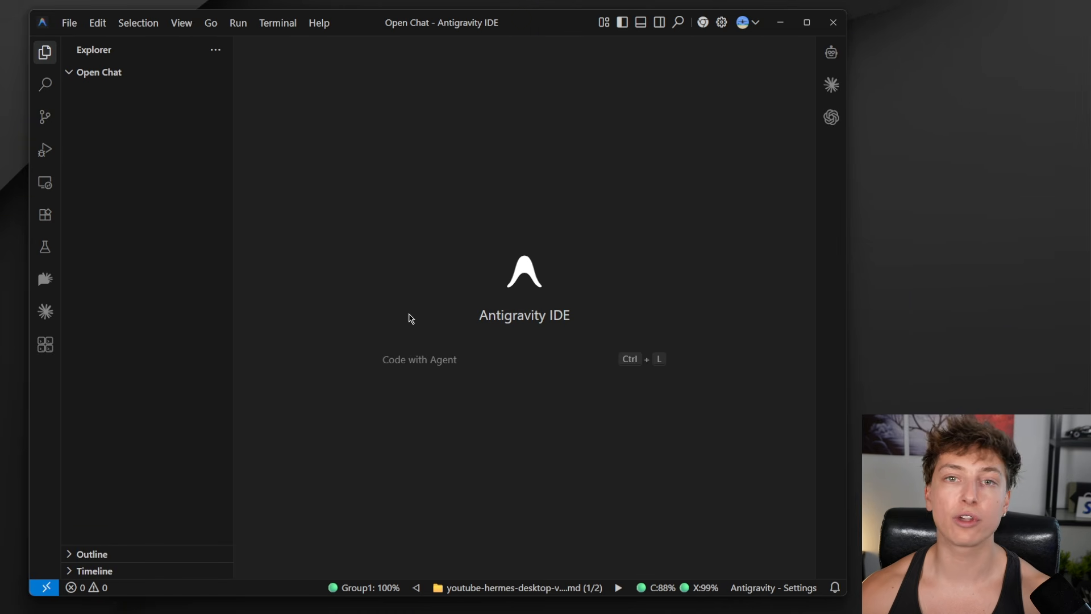
Step: Switch to Antigravity IDE, open Claude Code instead of the built-in agent, and enlarge it to fill the workspace
{"action": "left_click", "coordinate": [839, 54]}
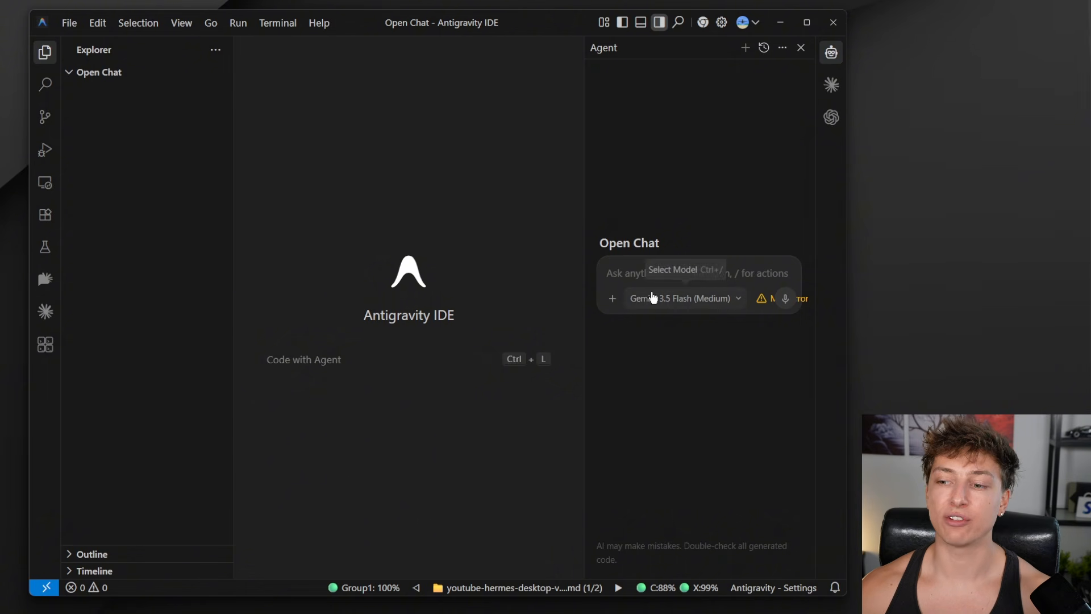
{"action": "left_click", "coordinate": [832, 53]}
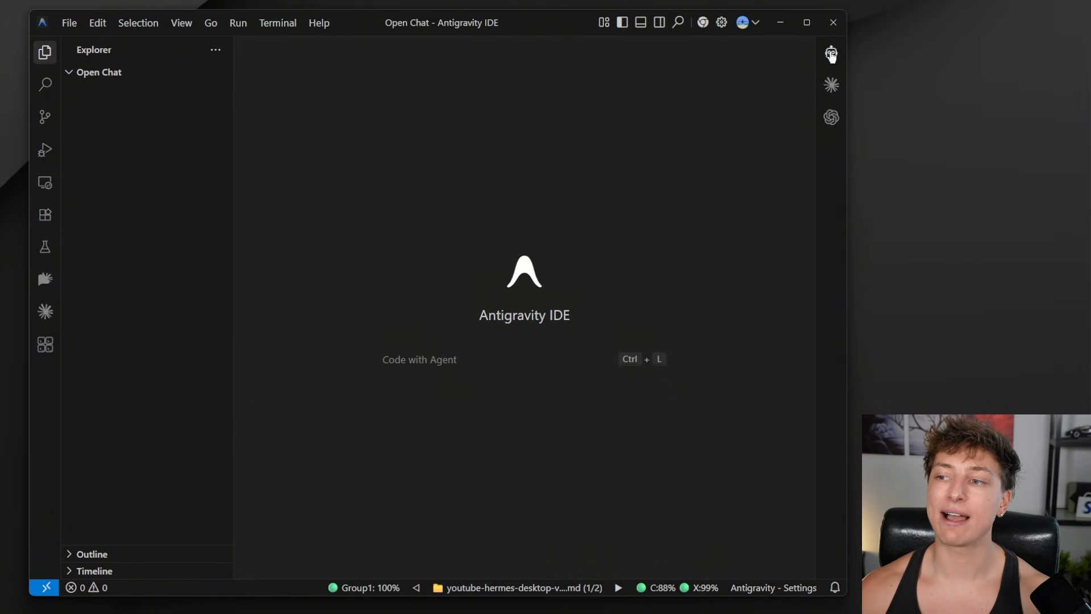
{"action": "left_click", "coordinate": [830, 89]}
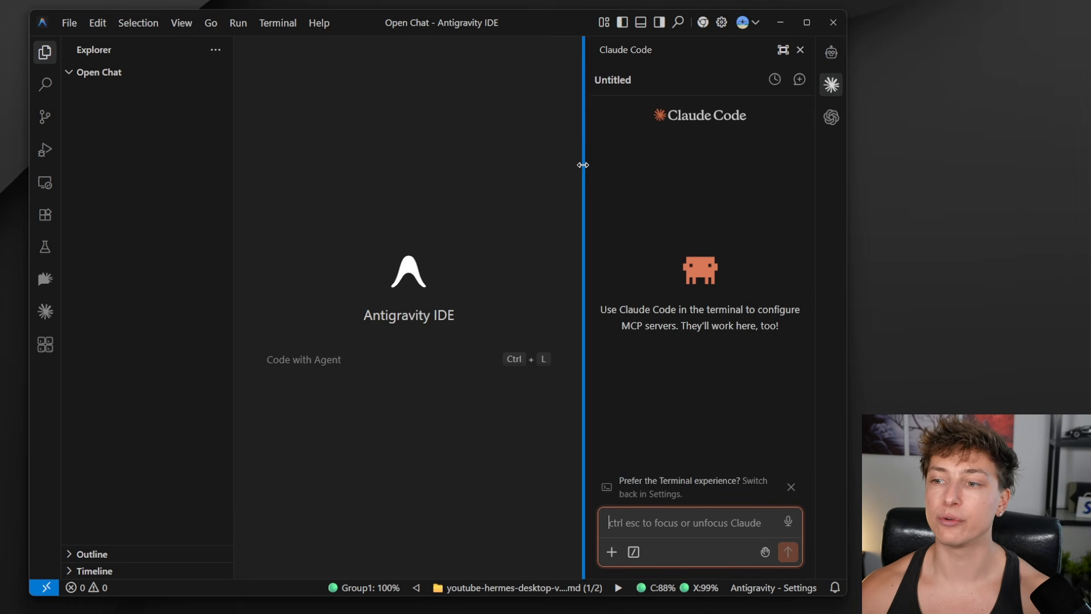
{"action": "left_click_drag", "start_coordinate": [584, 163], "coordinate": [284, 163]}
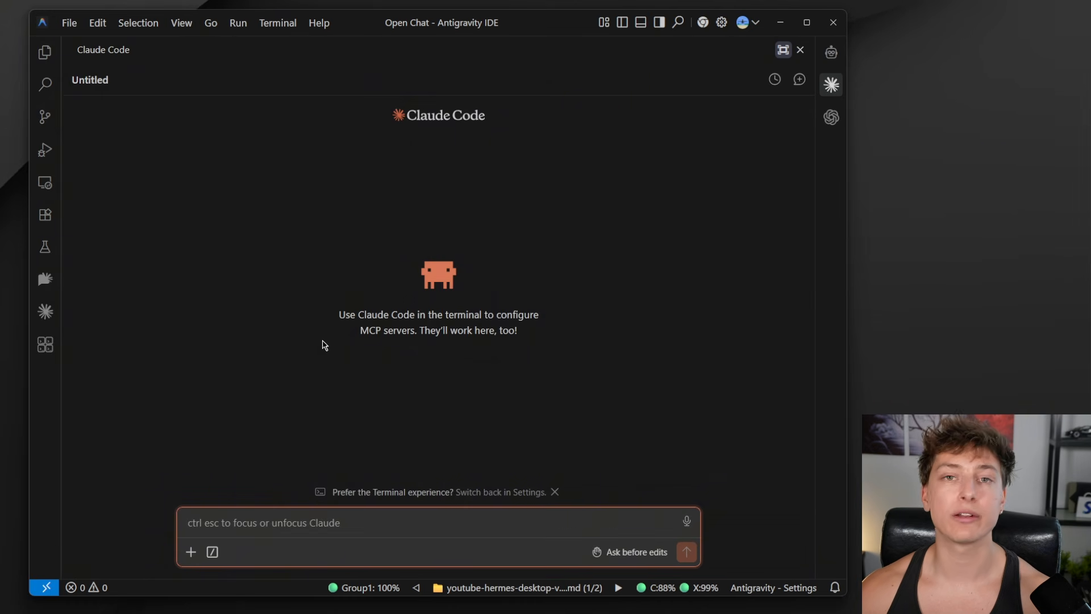
Step: Paste, check and submit the prompt for the OpenChat desktop app with Next.js, TypeScript, Tailwind and Electron, served on port 3010
{"action": "key", "text": "ctrl+v"}
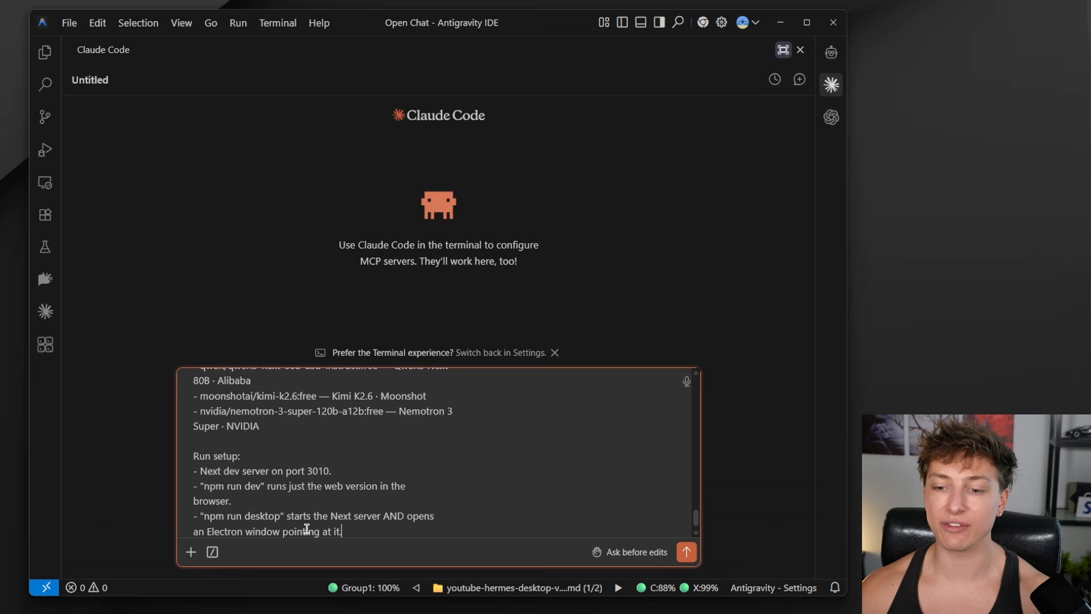
{"action": "scroll", "coordinate": [300, 481], "scroll_direction": "up", "scroll_amount": 5}
{"action": "scroll", "coordinate": [300, 480], "scroll_direction": "up", "scroll_amount": 3}
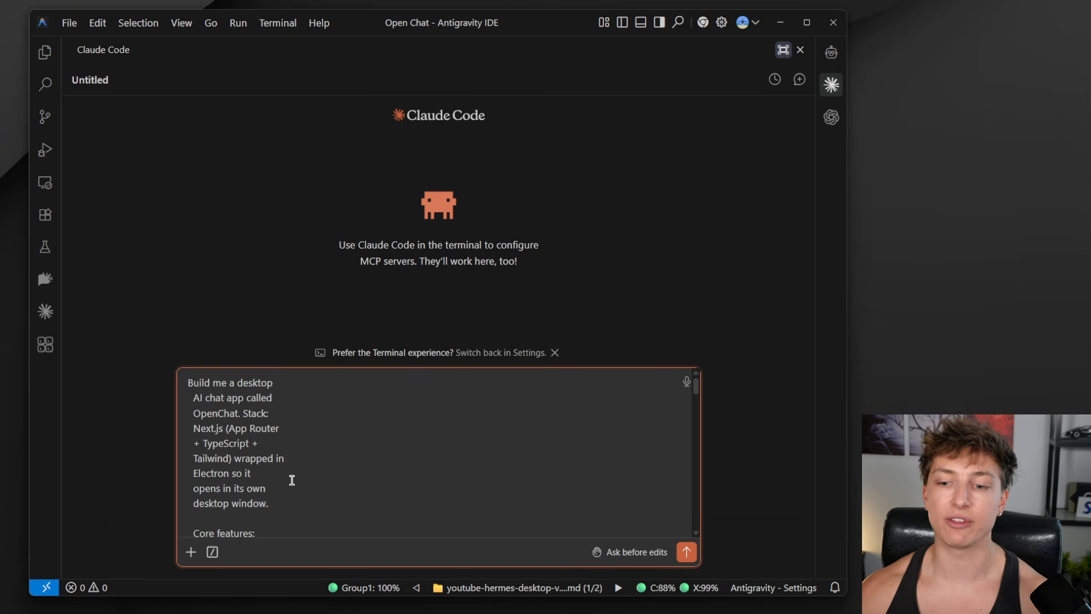
{"action": "scroll", "coordinate": [336, 495], "scroll_direction": "down", "scroll_amount": 15}
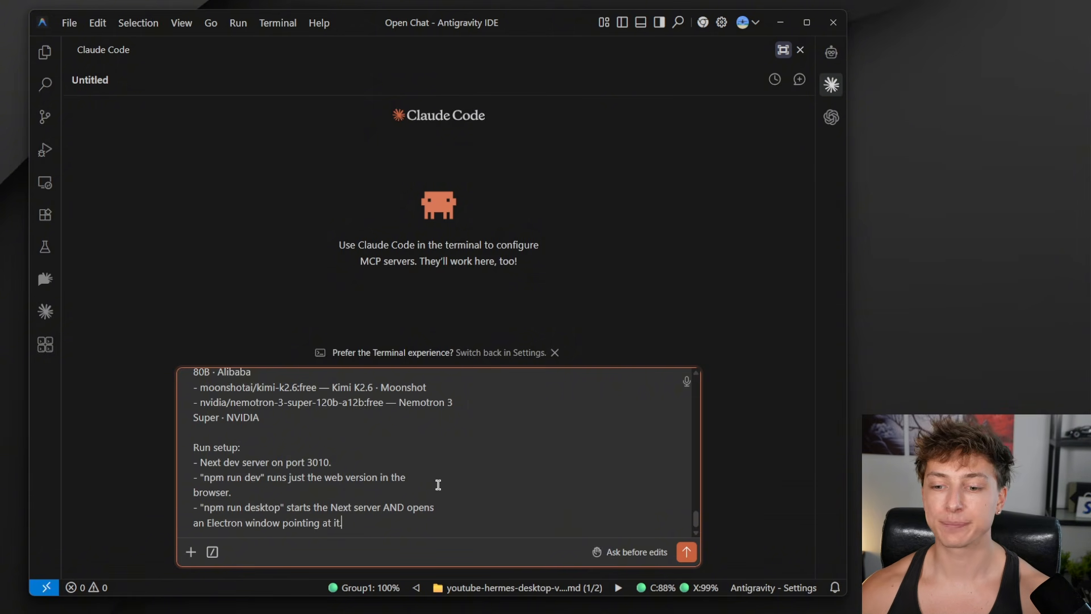
{"action": "left_click", "coordinate": [687, 553]}
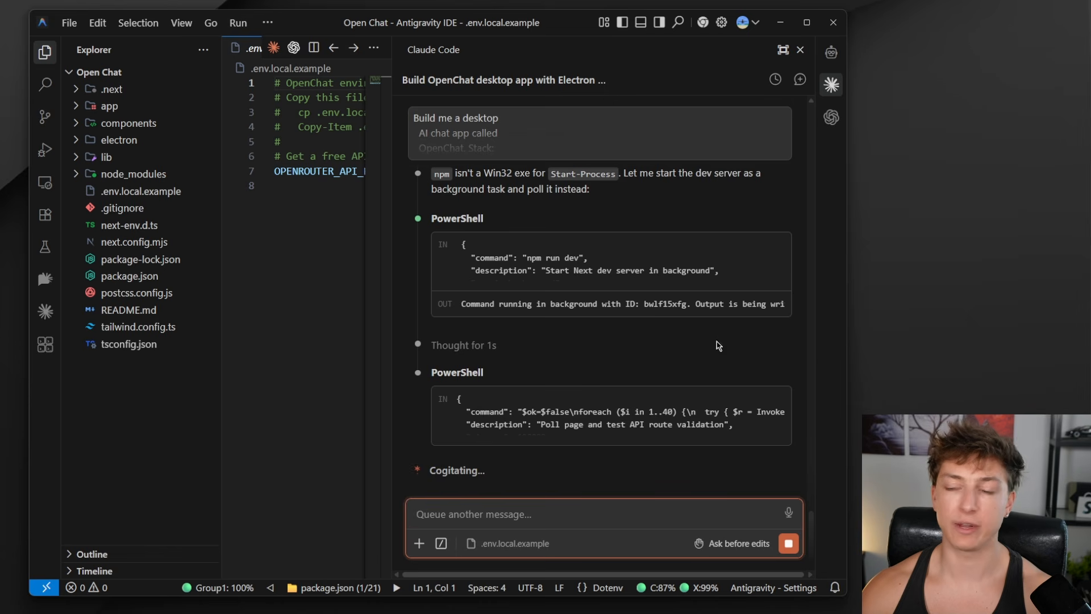
Step: Hide Claude Code and examine the OPENROUTER_API_KEY placeholder value in .env.local.example
{"action": "left_click", "coordinate": [832, 85]}
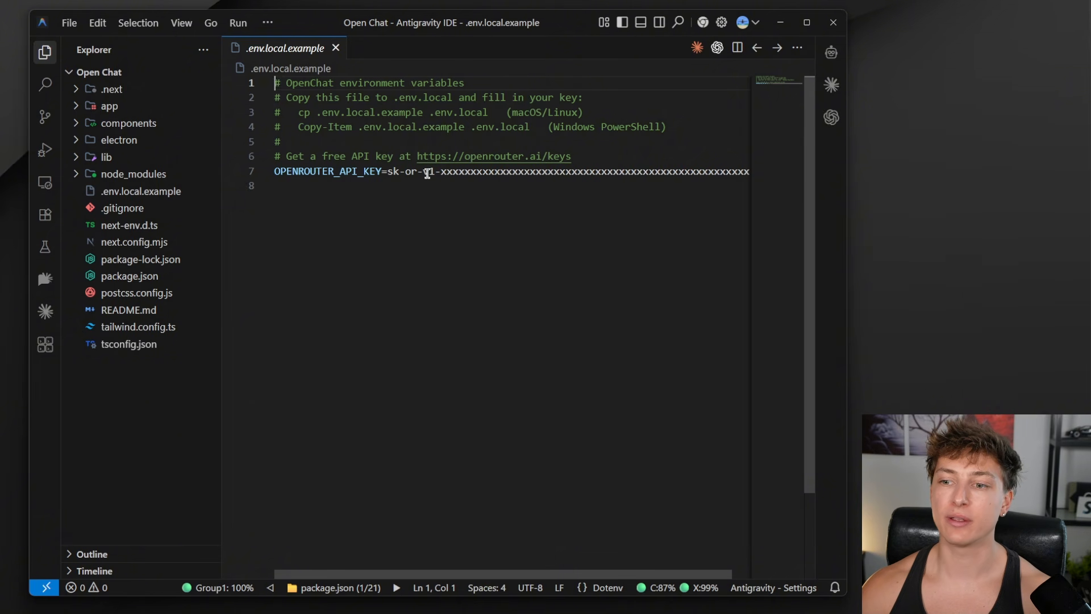
{"action": "left_click", "coordinate": [445, 173]}
{"action": "left_click_drag", "start_coordinate": [446, 174], "coordinate": [692, 172]}
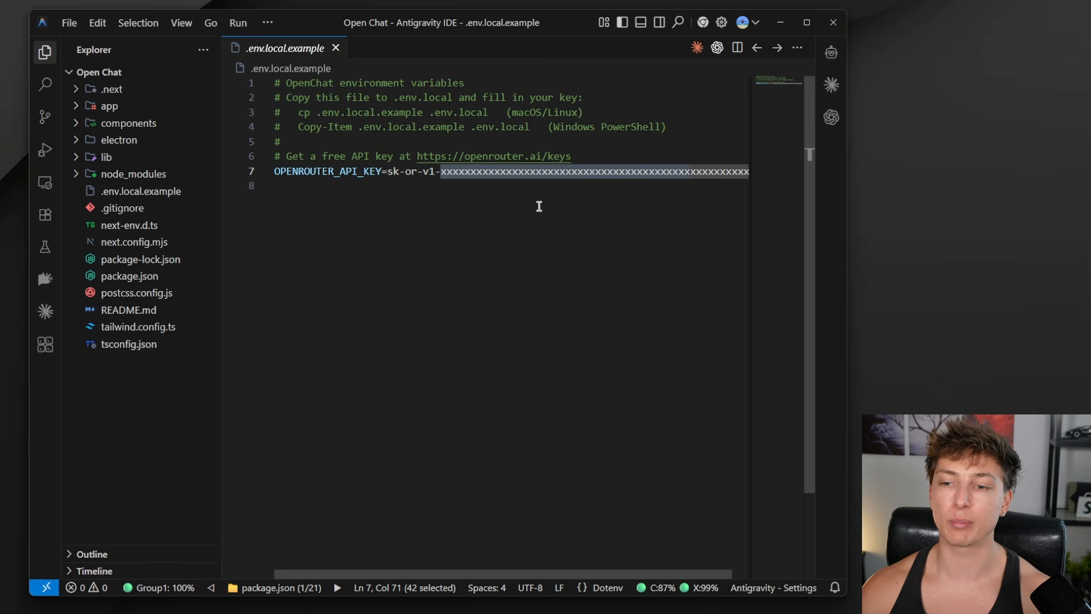
{"action": "left_click", "coordinate": [389, 171]}
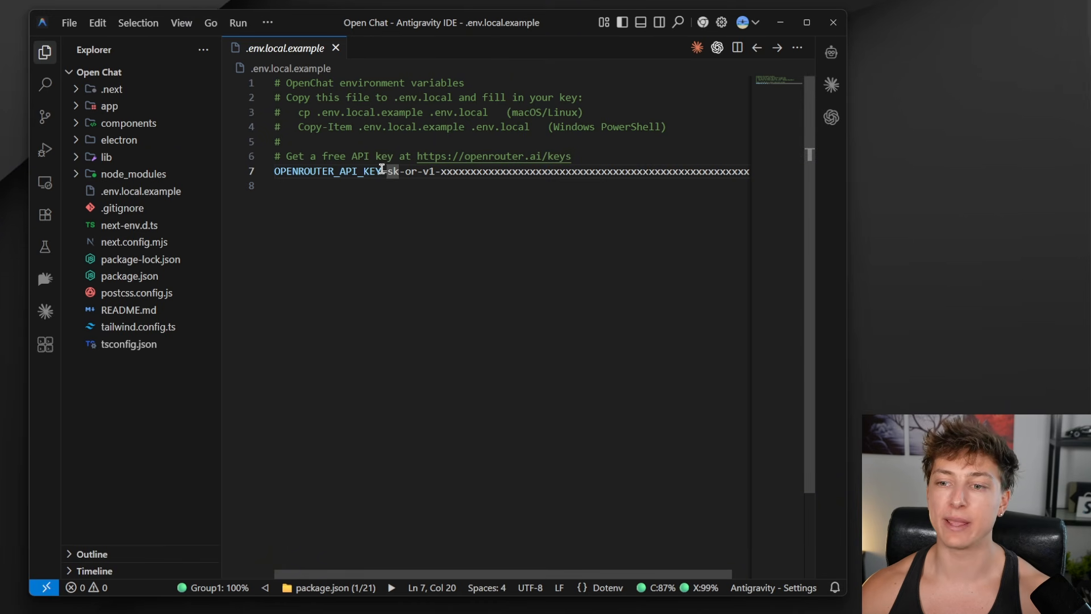
{"action": "key", "text": "shift+End"}
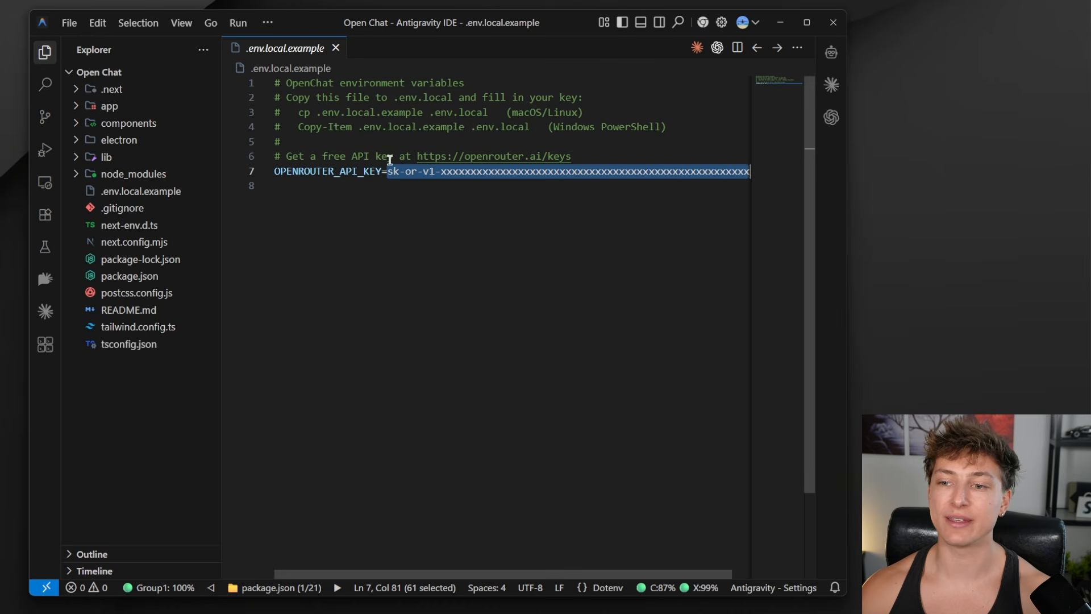
{"action": "key", "text": "Left"}
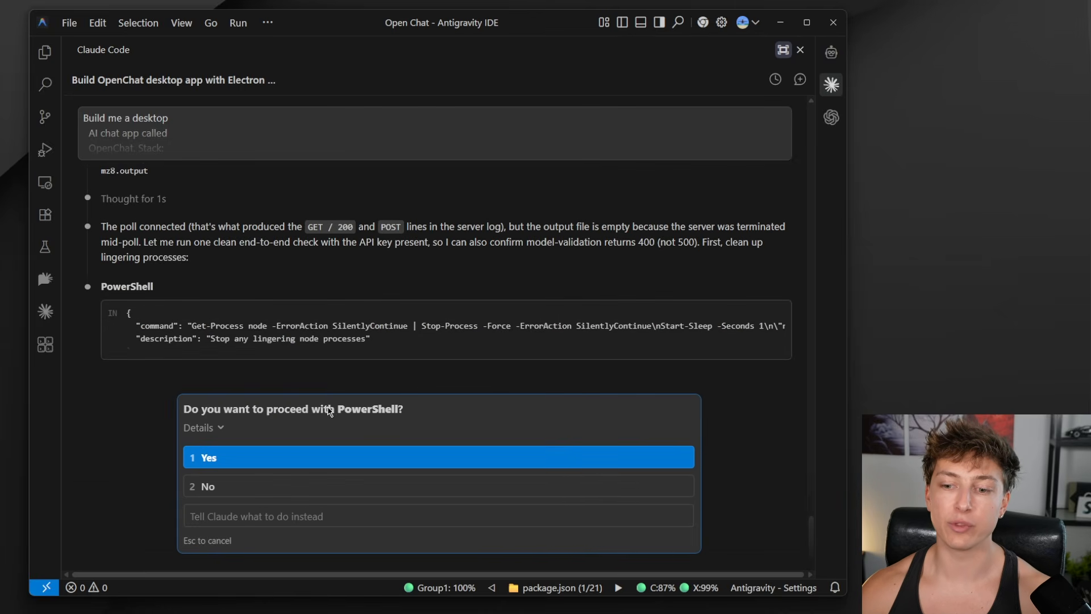
Step: Approve Claude Code's PowerShell command that stops lingering node processes and review the build summary
{"action": "left_click", "coordinate": [210, 458]}
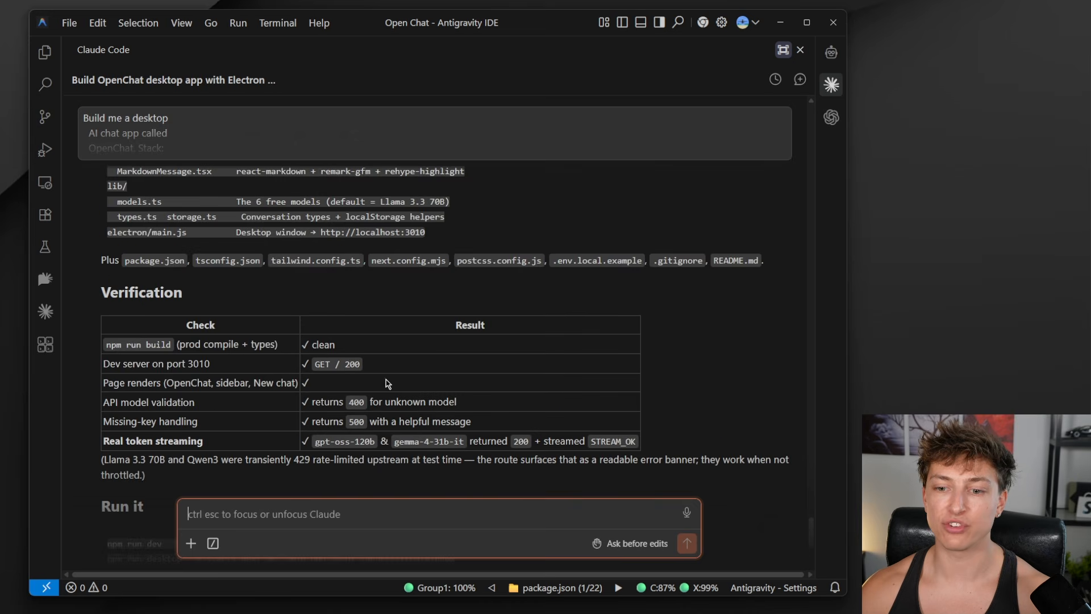
{"action": "scroll", "coordinate": [388, 384], "scroll_direction": "up", "scroll_amount": 5}
{"action": "scroll", "coordinate": [369, 353], "scroll_direction": "down", "scroll_amount": 8}
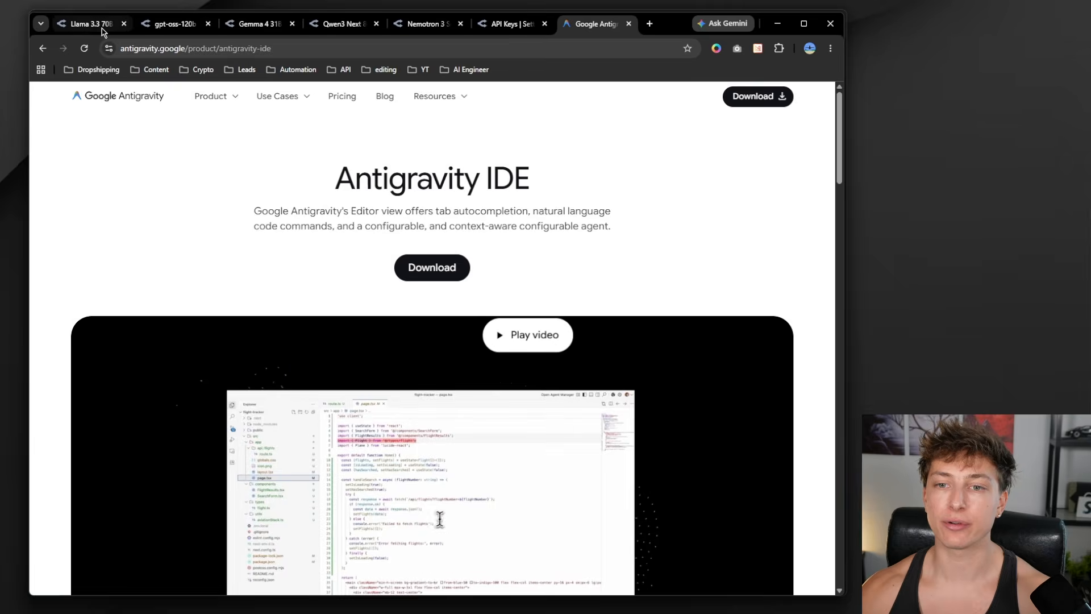
Step: Switch to the browser and review OpenRouter's Meta: Llama 3.3 70B Instruct (free) model page
{"action": "left_click", "coordinate": [102, 27]}
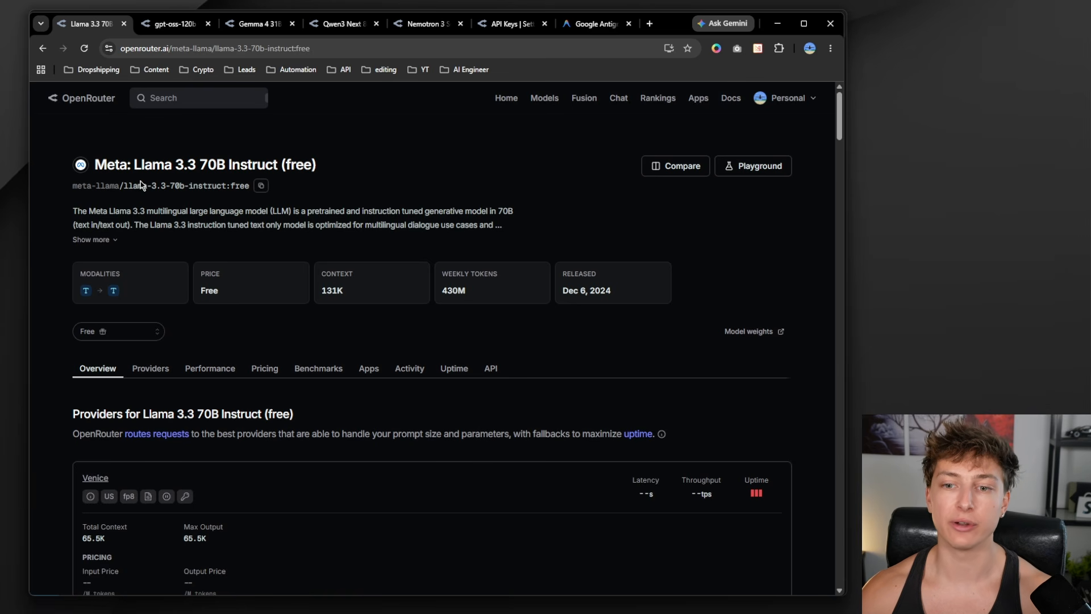
{"action": "left_click_drag", "start_coordinate": [96, 164], "coordinate": [324, 164]}
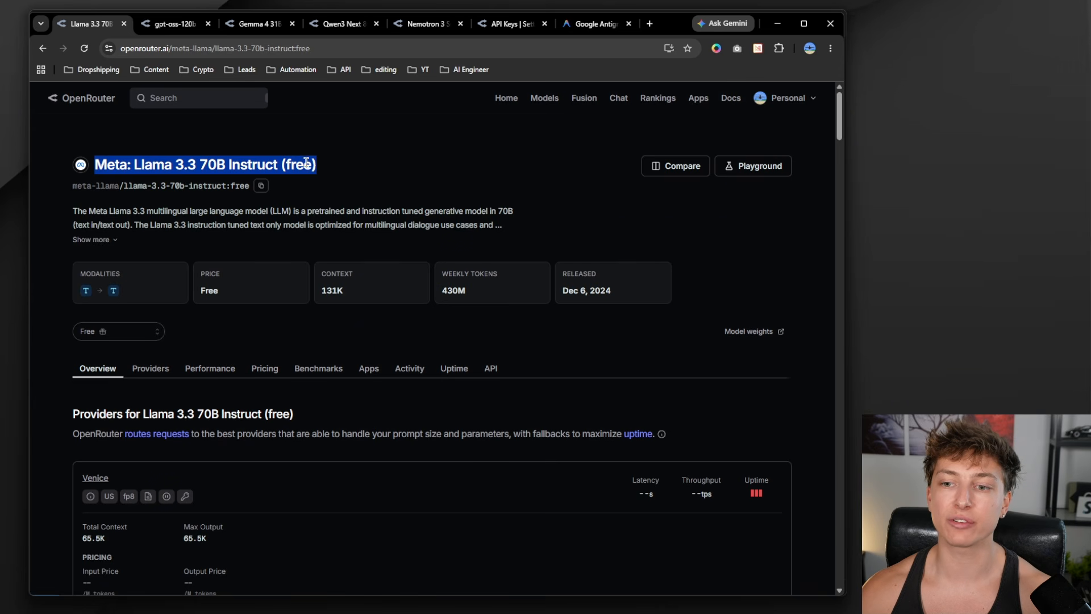
{"action": "left_click", "coordinate": [351, 154]}
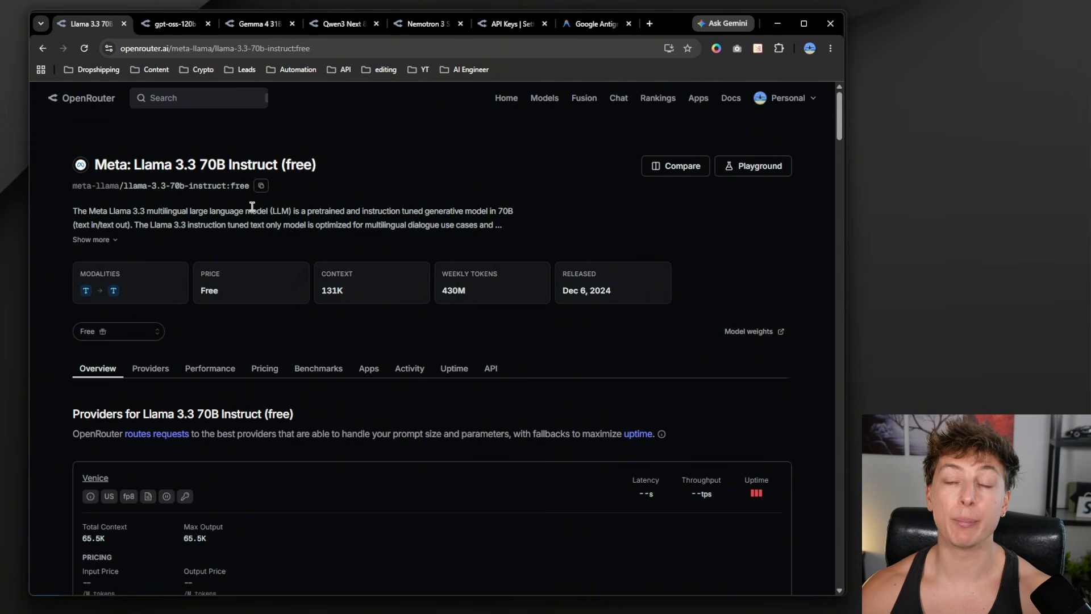
{"action": "scroll", "coordinate": [280, 258], "scroll_direction": "down", "scroll_amount": 4}
{"action": "scroll", "coordinate": [290, 284], "scroll_direction": "up", "scroll_amount": 4}
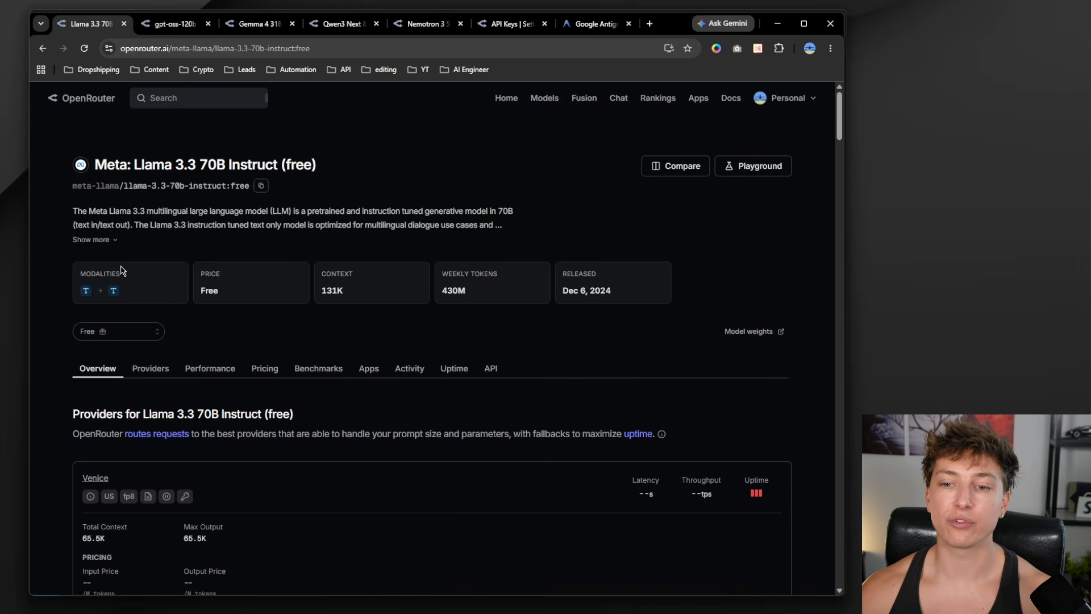
{"action": "left_click_drag", "start_coordinate": [329, 165], "coordinate": [80, 164]}
{"action": "left_click", "coordinate": [535, 203]}
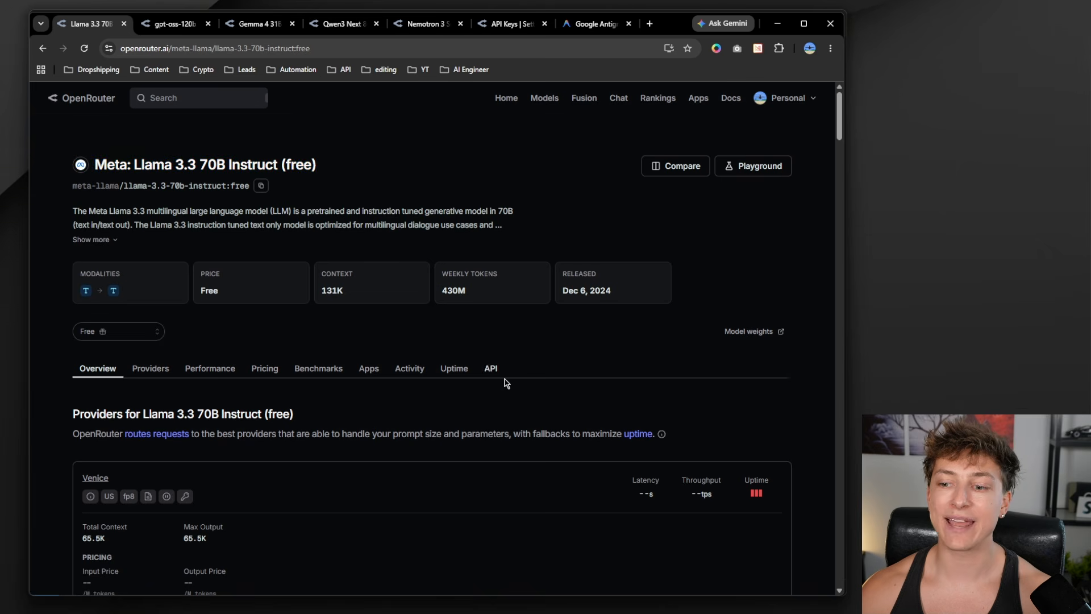
Step: Open the API documentation for Llama 3.3 70B Instruct (free) and examine it from the sample code to the parameters table
{"action": "left_click", "coordinate": [489, 370]}
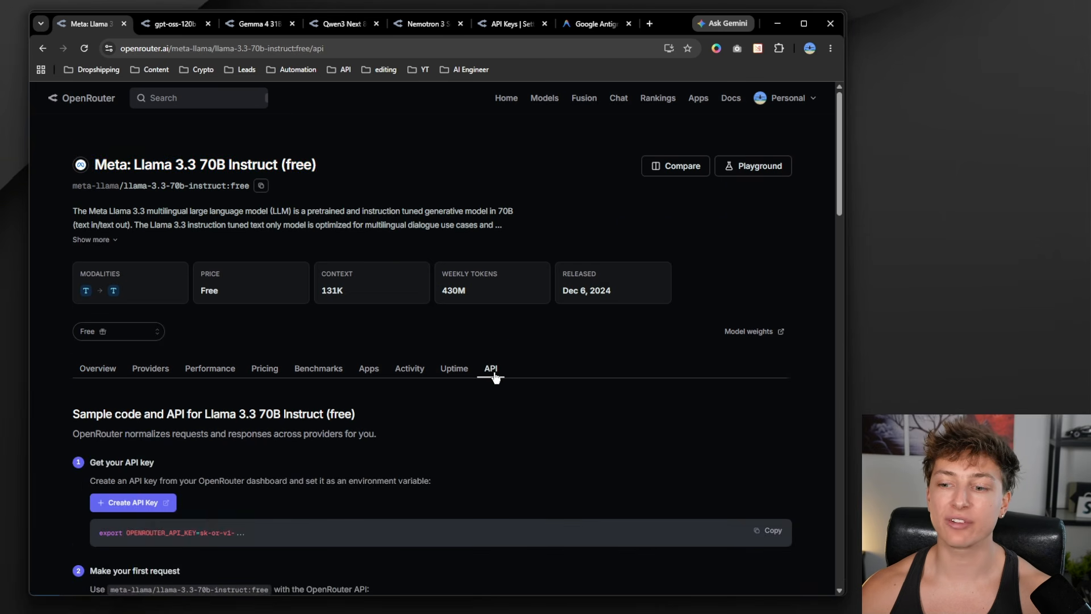
{"action": "scroll", "coordinate": [496, 377], "scroll_direction": "down", "scroll_amount": 7}
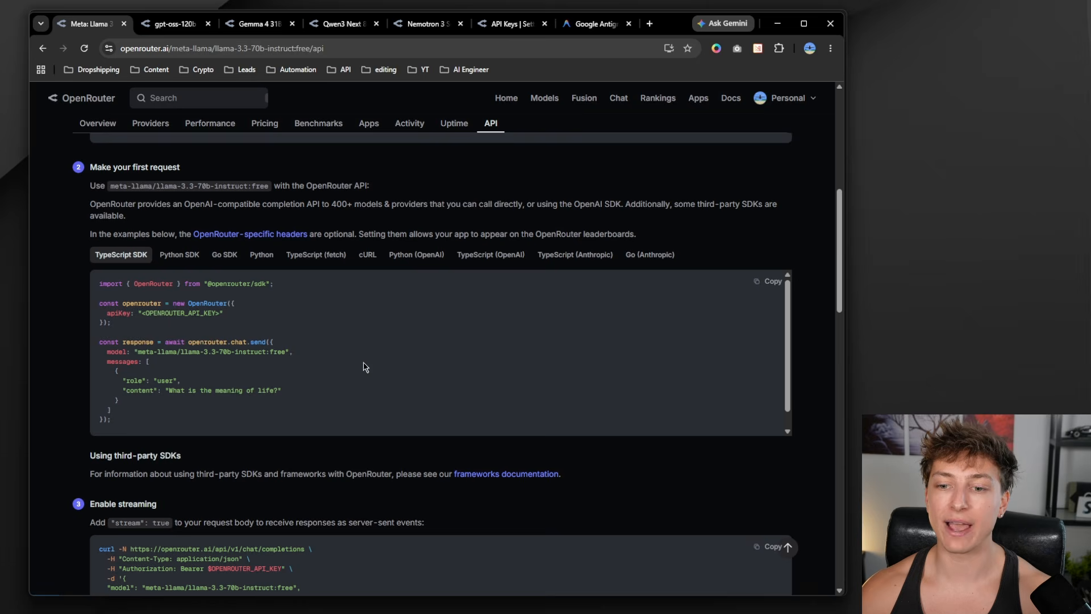
{"action": "scroll", "coordinate": [85, 256], "scroll_direction": "up", "scroll_amount": 4}
{"action": "left_click_drag", "start_coordinate": [73, 252], "coordinate": [551, 533]}
{"action": "scroll", "coordinate": [407, 421], "scroll_direction": "down", "scroll_amount": 5}
{"action": "scroll", "coordinate": [466, 431], "scroll_direction": "down", "scroll_amount": 15}
{"action": "scroll", "coordinate": [497, 455], "scroll_direction": "down", "scroll_amount": 2}
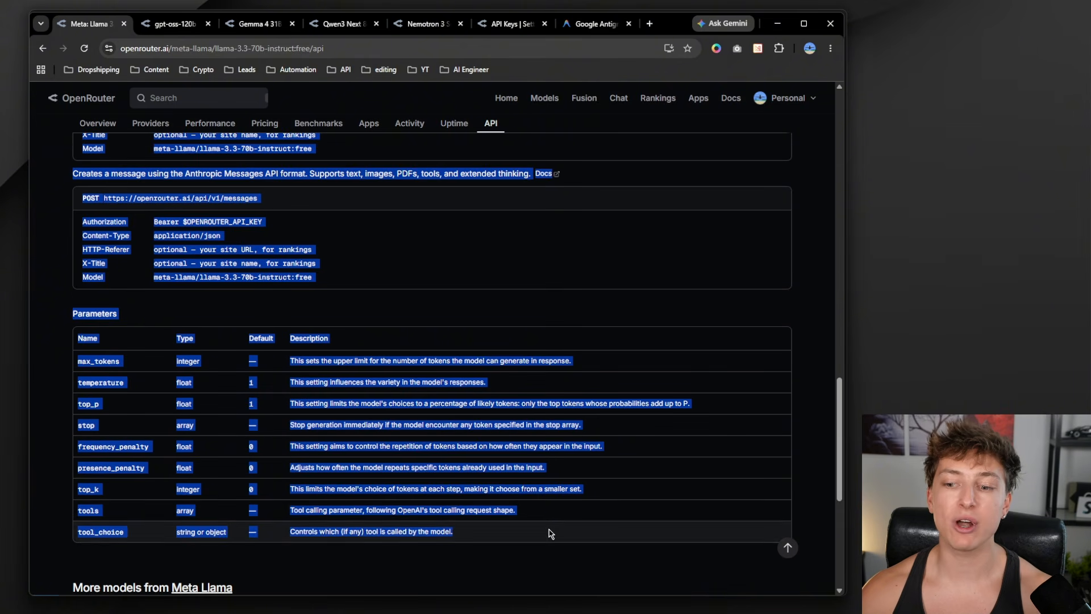
{"action": "scroll", "coordinate": [364, 449], "scroll_direction": "up", "scroll_amount": 20}
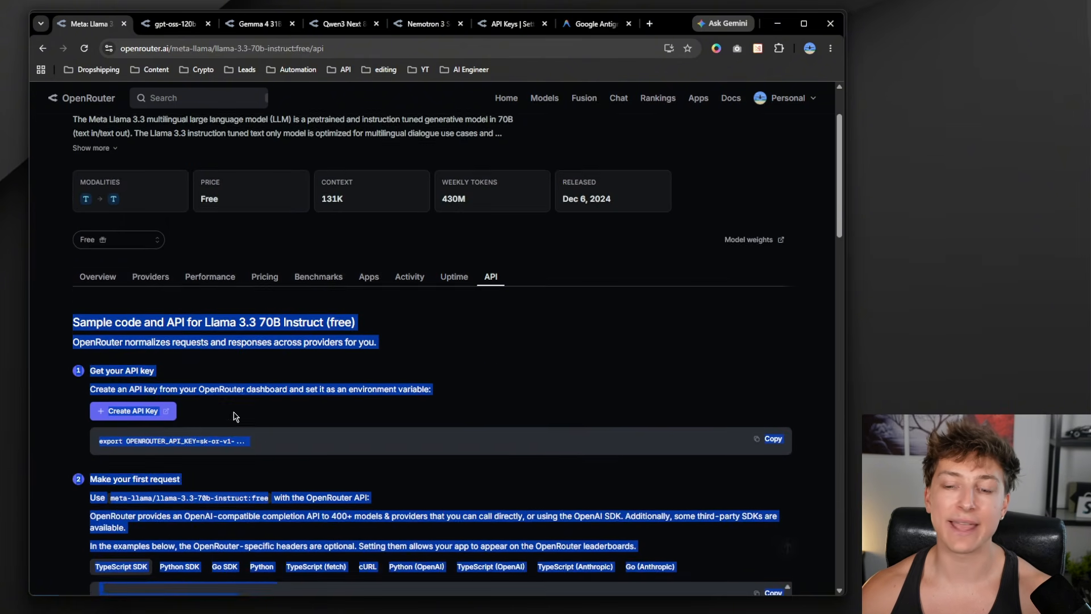
{"action": "scroll", "coordinate": [398, 421], "scroll_direction": "up", "scroll_amount": 2}
{"action": "left_click", "coordinate": [421, 427]}
Step: Look over the Llama 3.3 API key instructions, first request example and POST endpoint details again
{"action": "scroll", "coordinate": [461, 445], "scroll_direction": "down", "scroll_amount": 2}
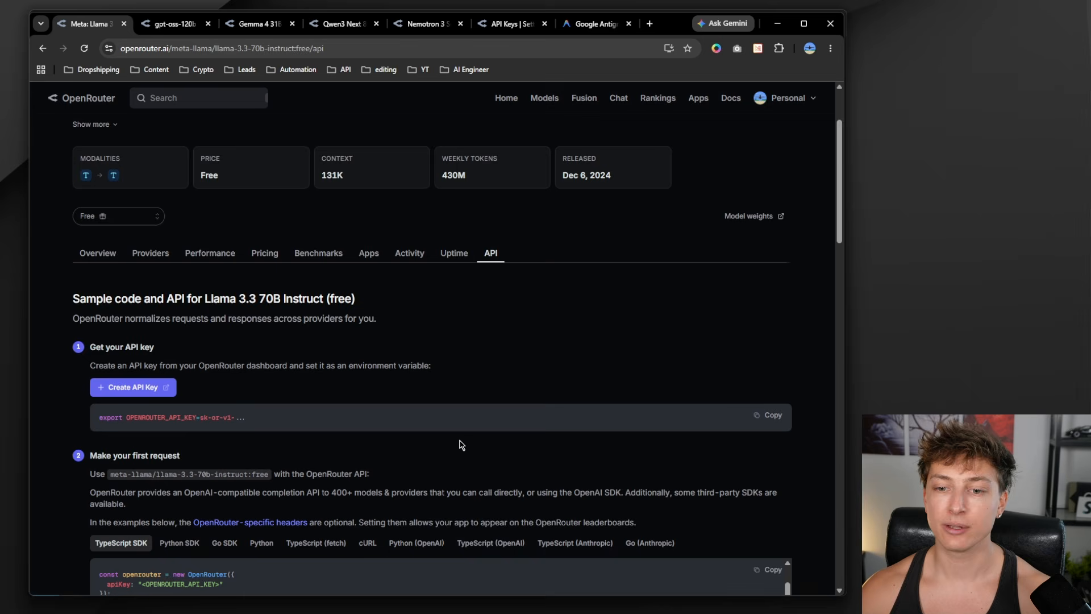
{"action": "scroll", "coordinate": [295, 442], "scroll_direction": "down", "scroll_amount": 5}
{"action": "scroll", "coordinate": [295, 442], "scroll_direction": "down", "scroll_amount": 10}
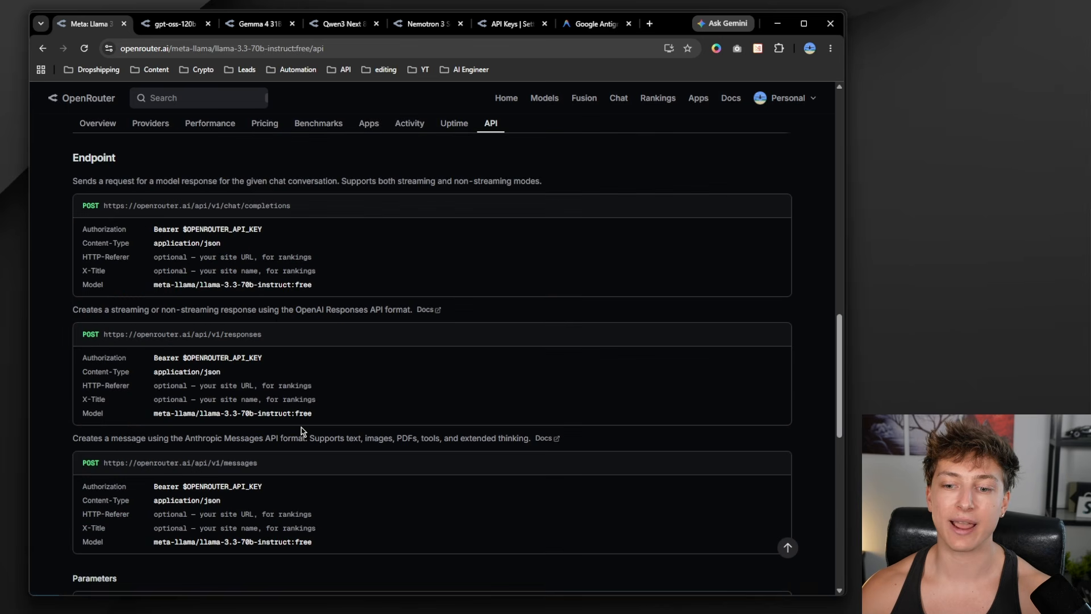
{"action": "scroll", "coordinate": [302, 428], "scroll_direction": "up", "scroll_amount": 15}
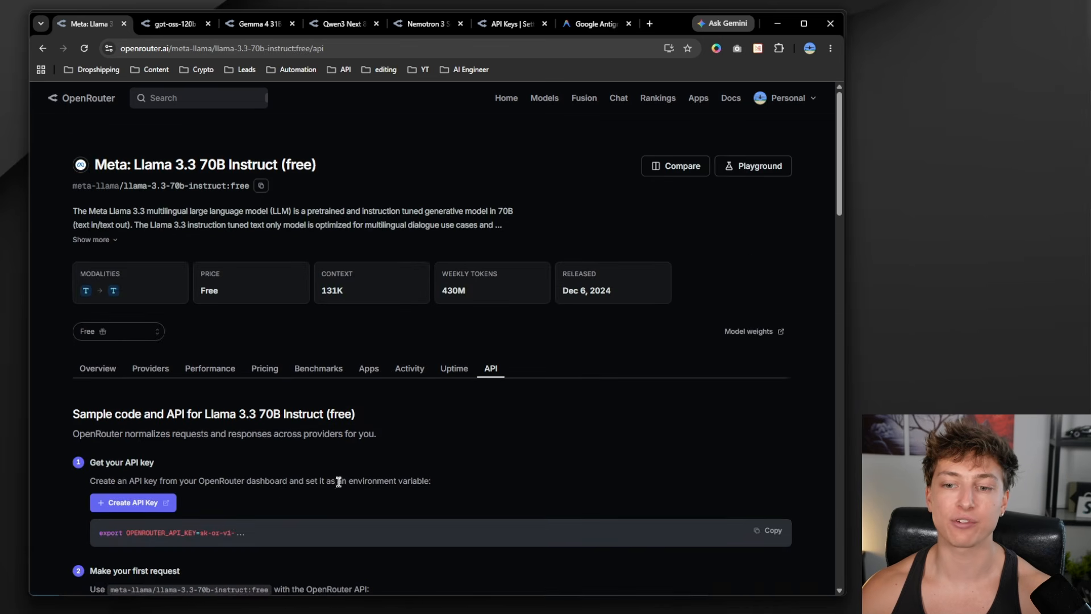
Step: Review the OpenAI: gpt-oss-120b (free) model page, and open the Google: Gemma 4 31B (free) page
{"action": "key", "text": "ctrl+Tab"}
{"action": "left_click_drag", "start_coordinate": [95, 165], "coordinate": [144, 165]}
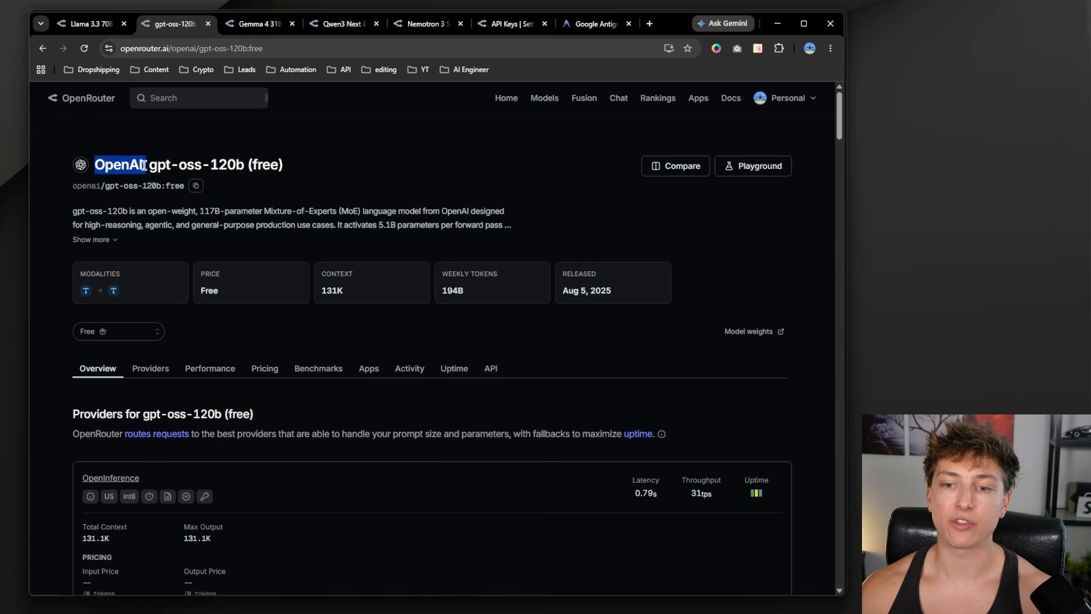
{"action": "left_click_drag", "start_coordinate": [211, 165], "coordinate": [244, 165]}
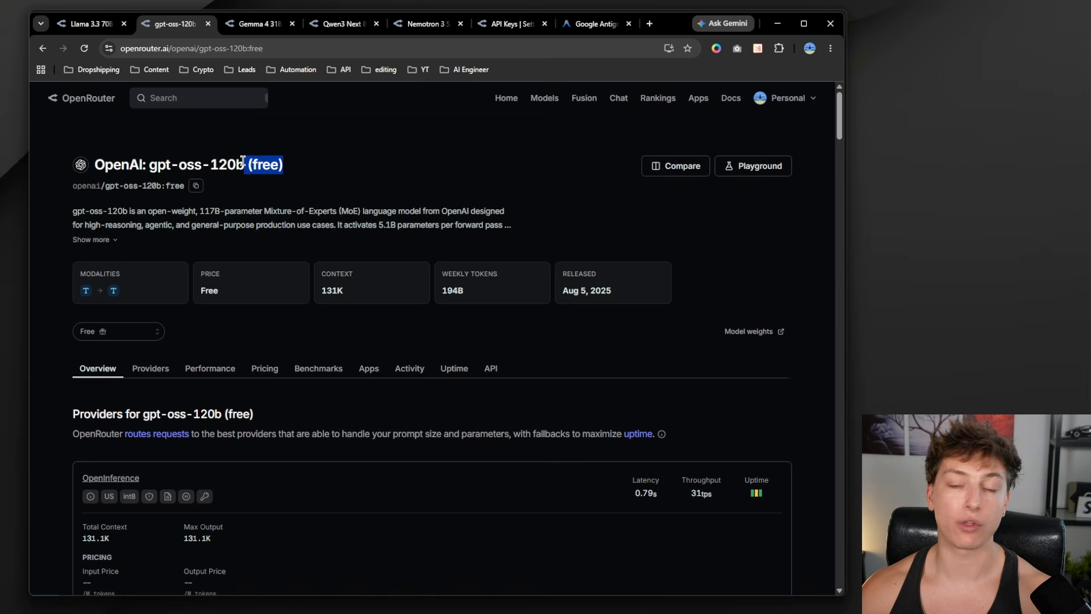
{"action": "left_click", "coordinate": [261, 23]}
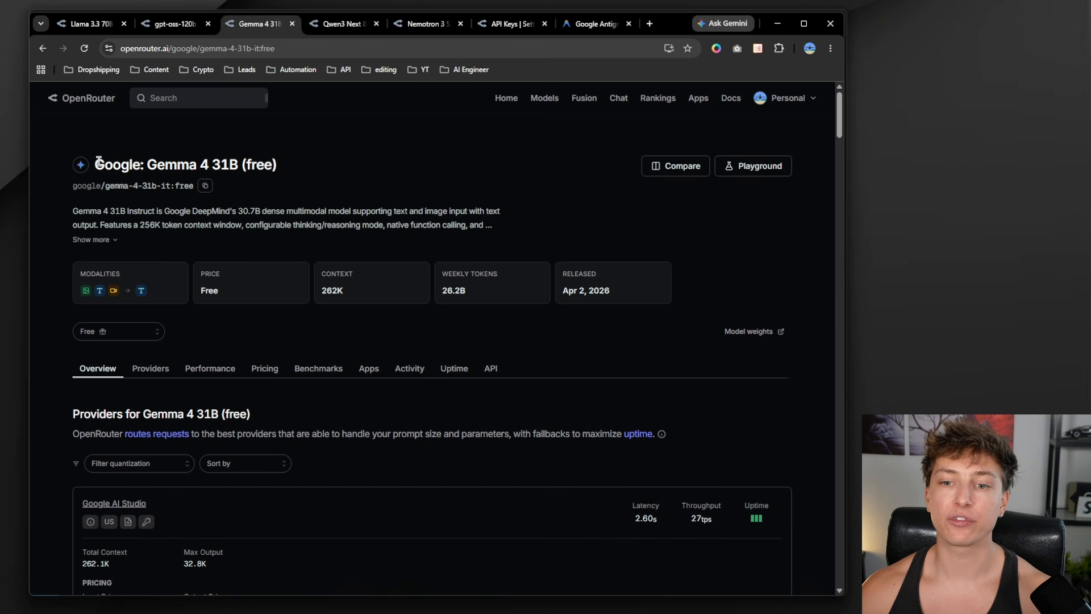
Step: Look over the free OpenRouter model pages for Google Gemma 4 31B, Qwen3 Next 80B A3B Instruct and NVIDIA Nemotron 3 Super
{"action": "left_click_drag", "start_coordinate": [99, 161], "coordinate": [276, 166]}
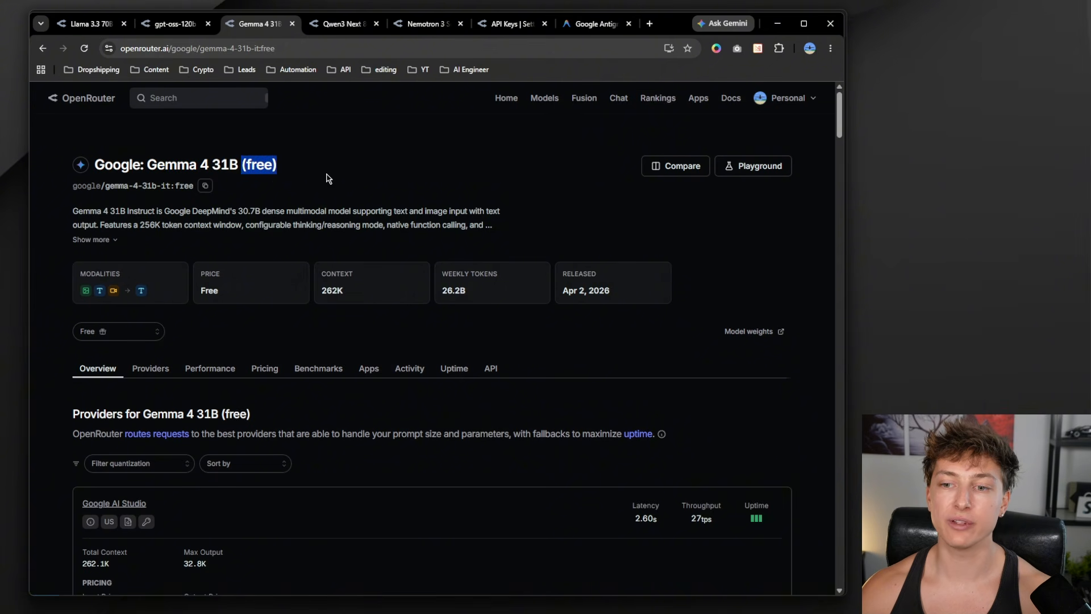
{"action": "key", "text": "ctrl+Tab"}
{"action": "left_click_drag", "start_coordinate": [198, 164], "coordinate": [243, 165]}
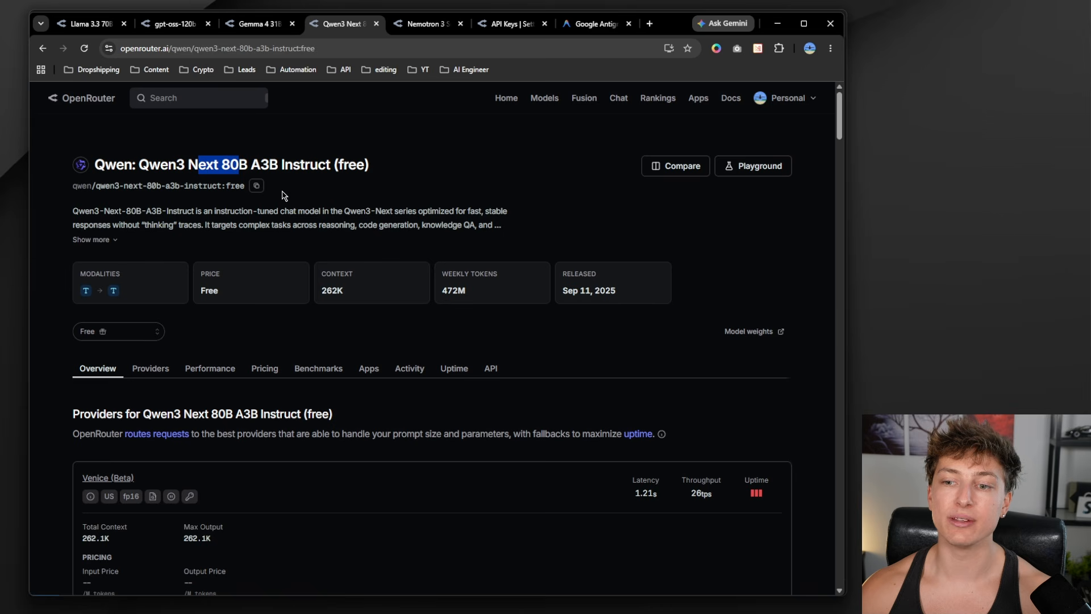
{"action": "left_click_drag", "start_coordinate": [372, 166], "coordinate": [96, 169]}
{"action": "left_click", "coordinate": [394, 166]}
{"action": "key", "text": "ctrl+Tab"}
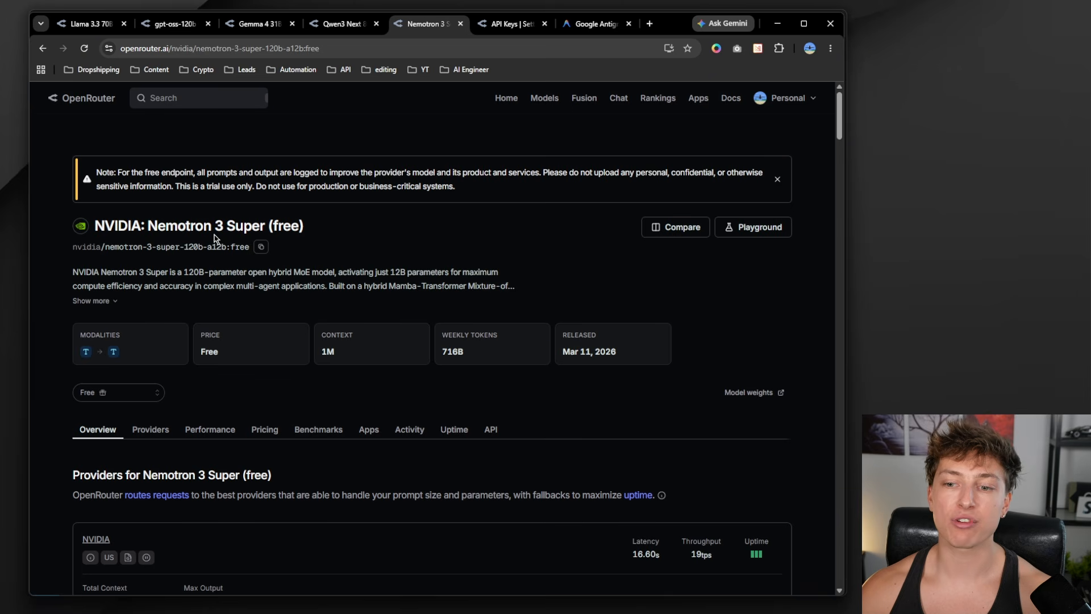
{"action": "left_click_drag", "start_coordinate": [216, 223], "coordinate": [267, 225]}
{"action": "left_click", "coordinate": [345, 226]}
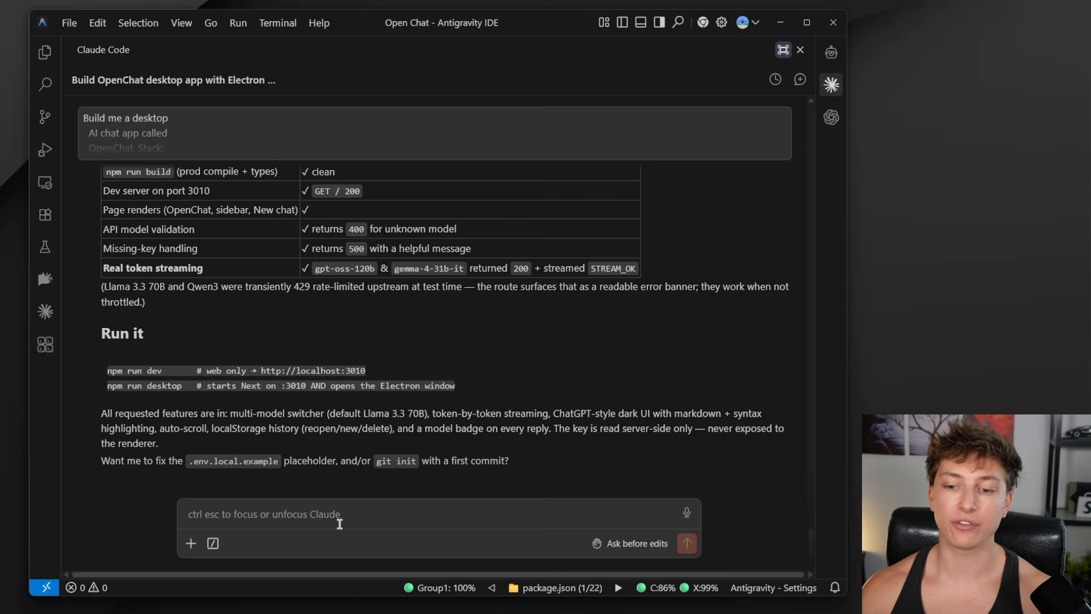
Step: Switch to Antigravity IDE, ask Claude Code to "run it for me" and approve the npm run desktop command once
{"action": "left_click", "coordinate": [266, 513]}
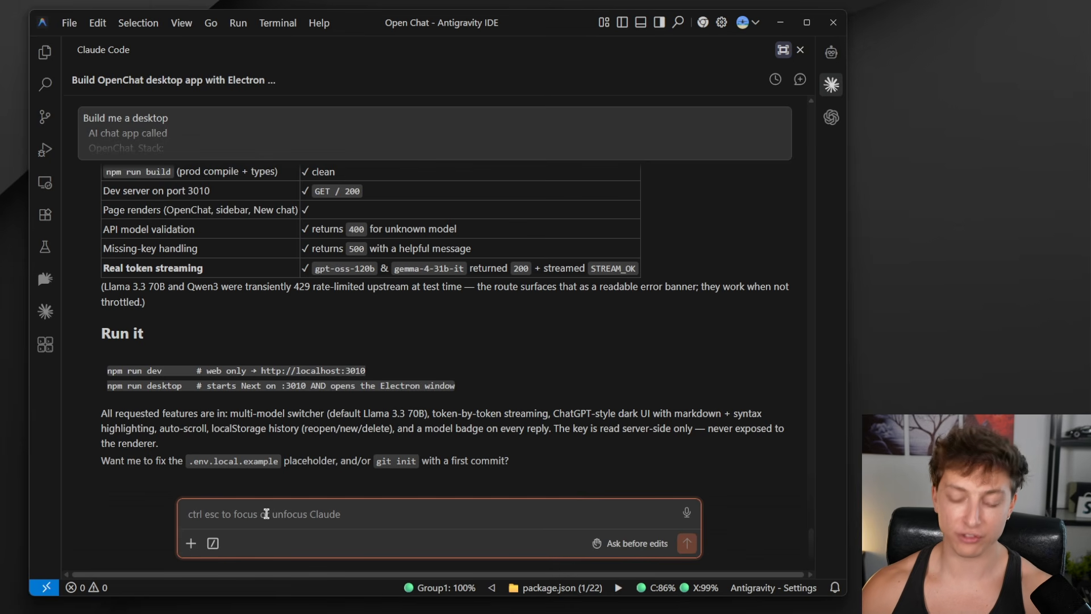
{"action": "type", "text": "run it "}
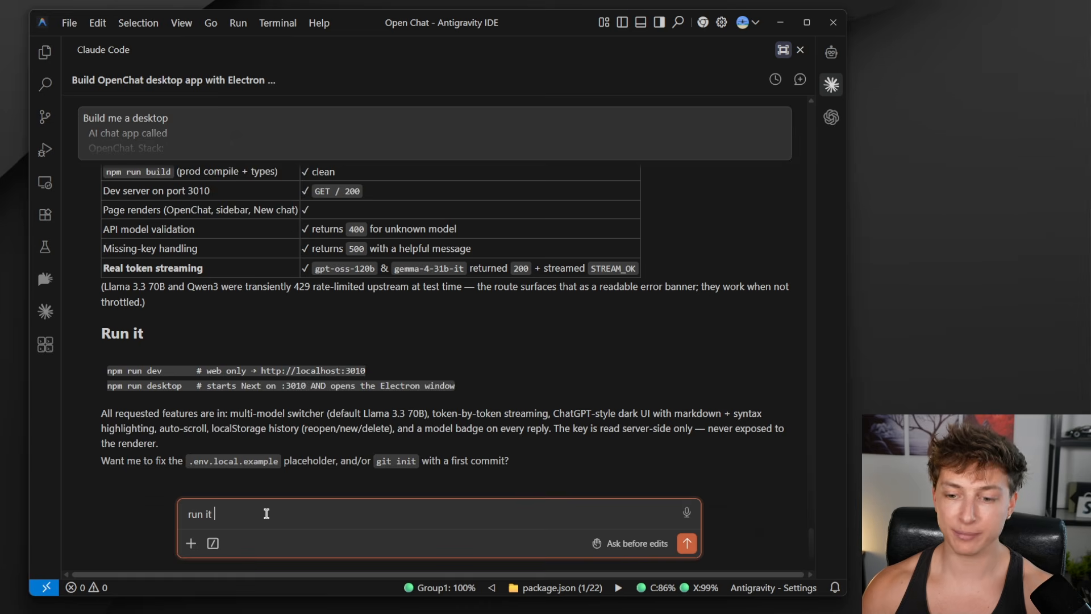
{"action": "type", "text": "for me"}
{"action": "key", "text": "Return"}
{"action": "scroll", "coordinate": [159, 353], "scroll_direction": "up", "scroll_amount": 3}
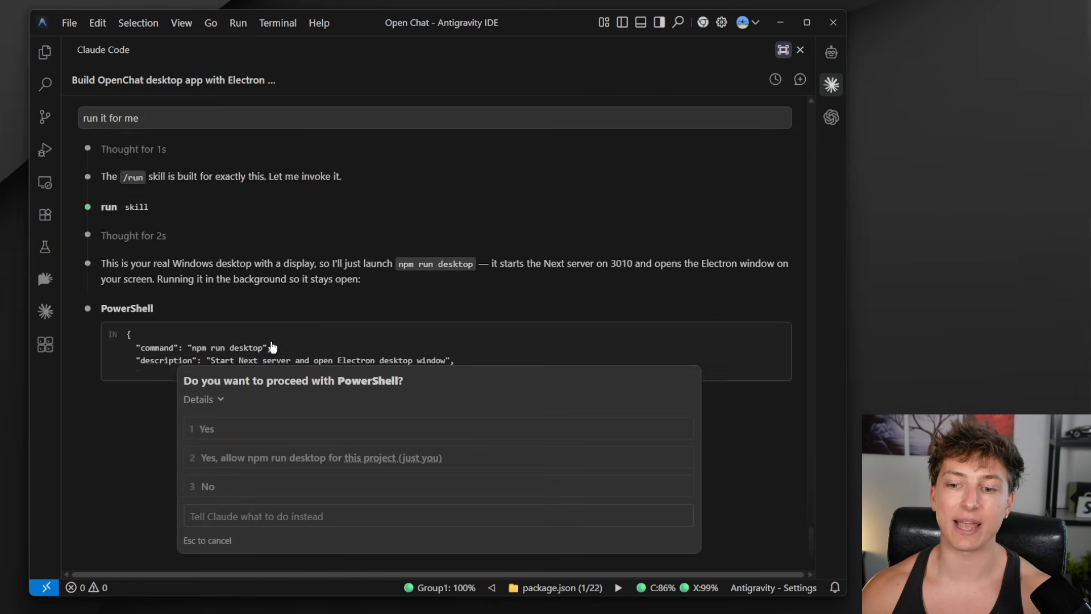
{"action": "left_click", "coordinate": [235, 429]}
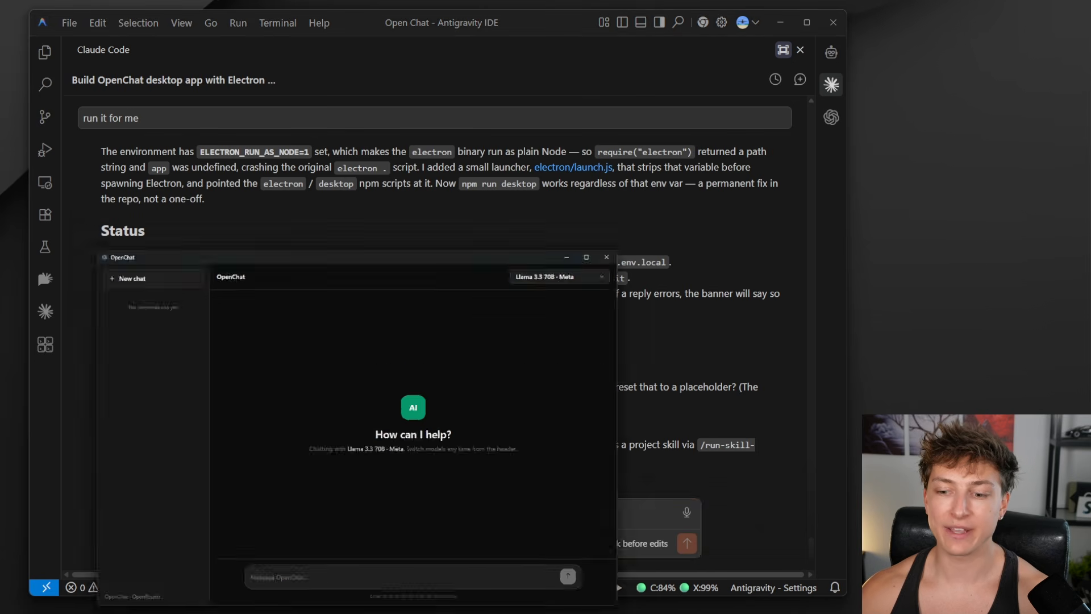
Step: Reposition and enlarge the OpenChat window, and look over its list of models, message field and conversation area
{"action": "left_click_drag", "start_coordinate": [286, 89], "coordinate": [254, 34]}
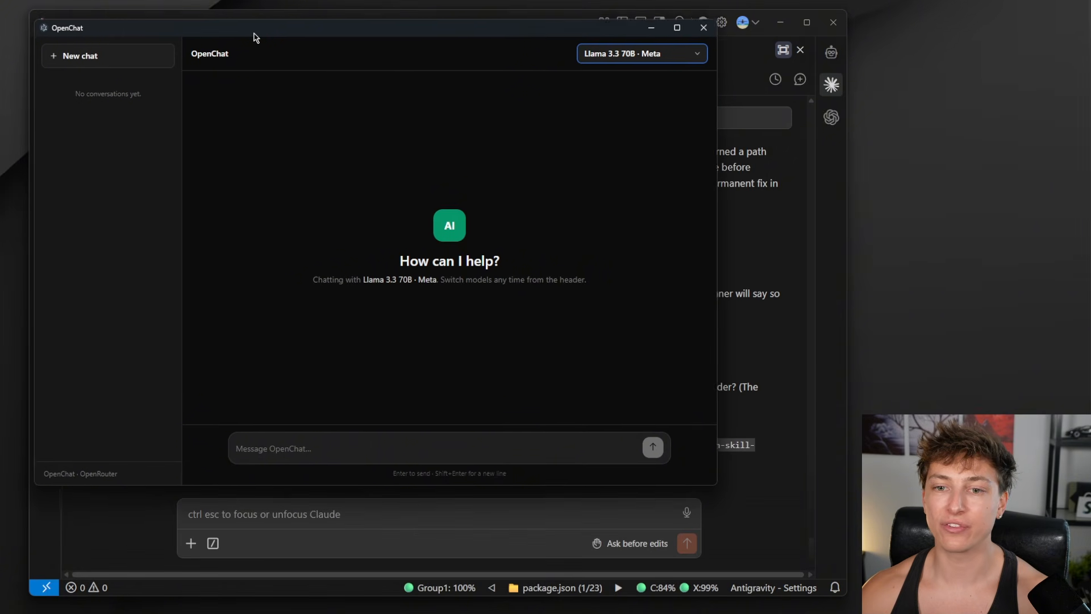
{"action": "left_click_drag", "start_coordinate": [716, 484], "coordinate": [842, 596]}
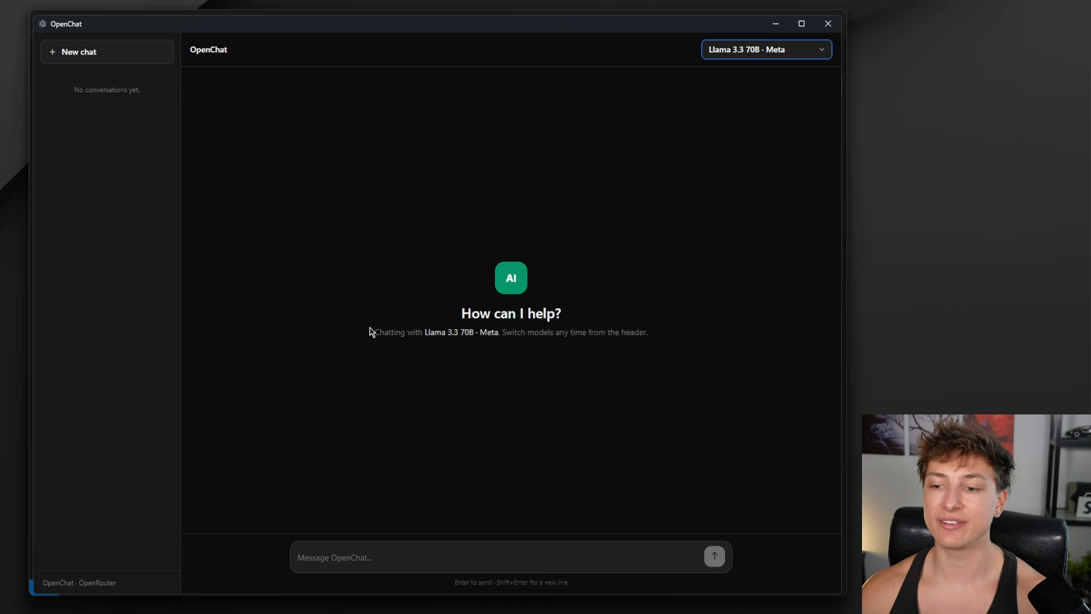
{"action": "left_click", "coordinate": [761, 55]}
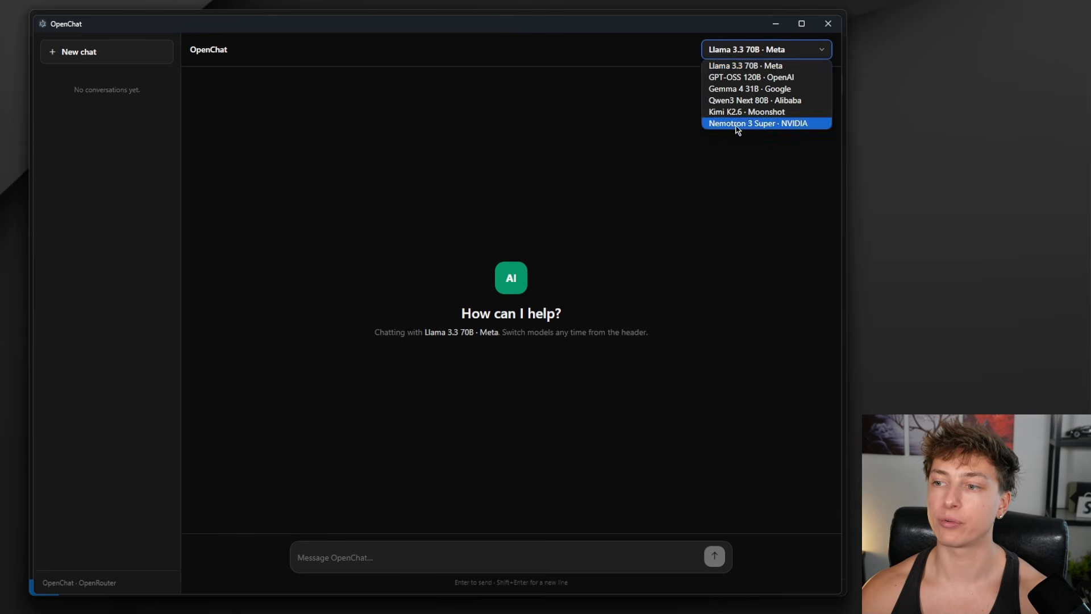
{"action": "left_click", "coordinate": [437, 195]}
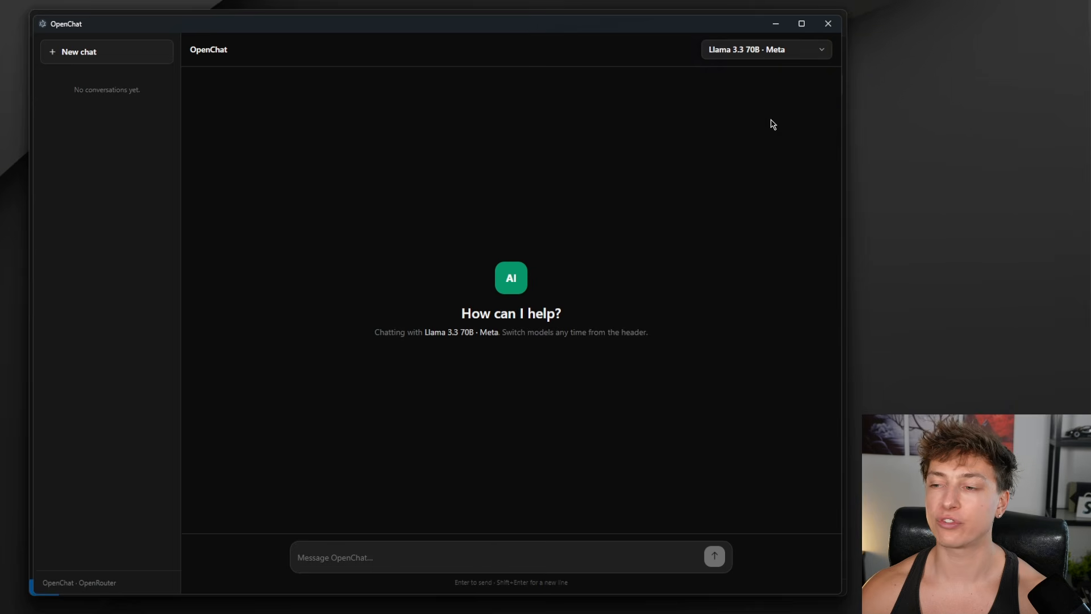
{"action": "left_click", "coordinate": [345, 556]}
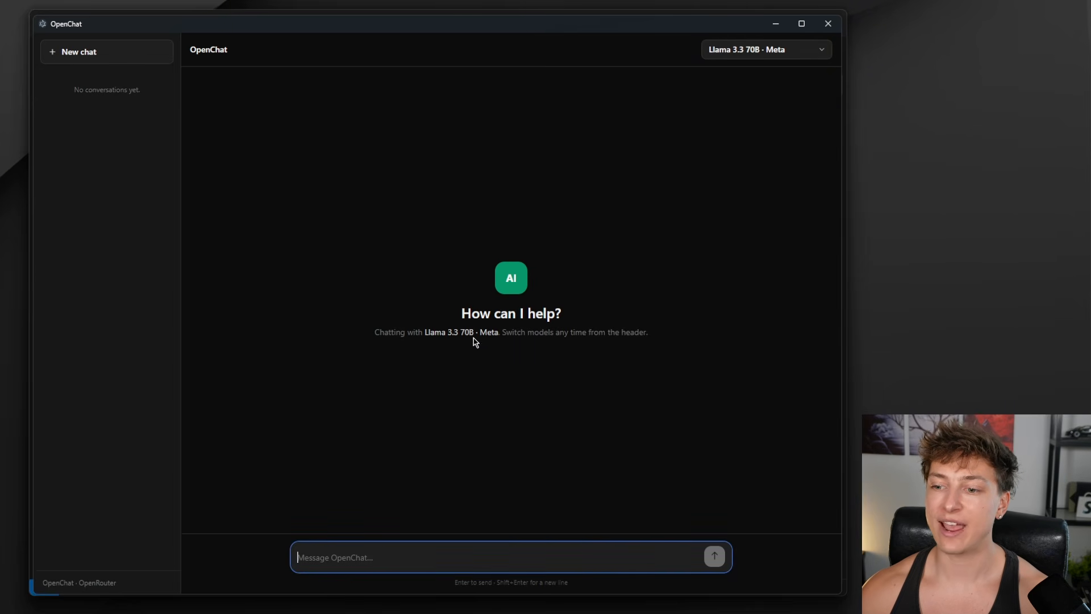
{"action": "left_click_drag", "start_coordinate": [65, 75], "coordinate": [170, 269]}
{"action": "left_click", "coordinate": [105, 199]}
Step: Ask the GPT-OSS 120B · OpenAI model "What is an ai agent?" and read through its answer
{"action": "left_click", "coordinate": [767, 57]}
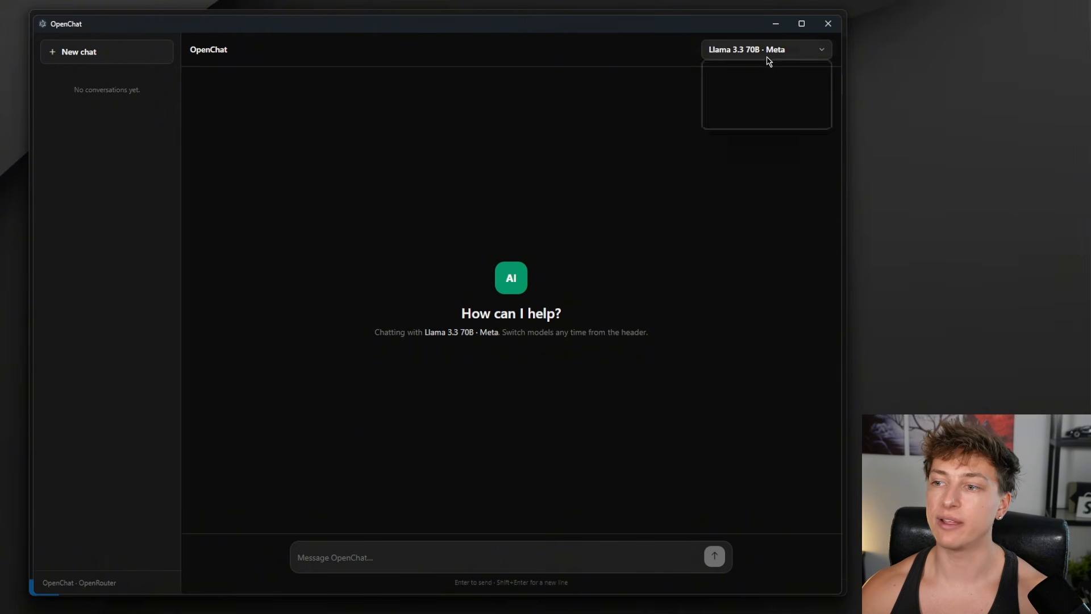
{"action": "left_click", "coordinate": [638, 66]}
{"action": "left_click", "coordinate": [775, 54]}
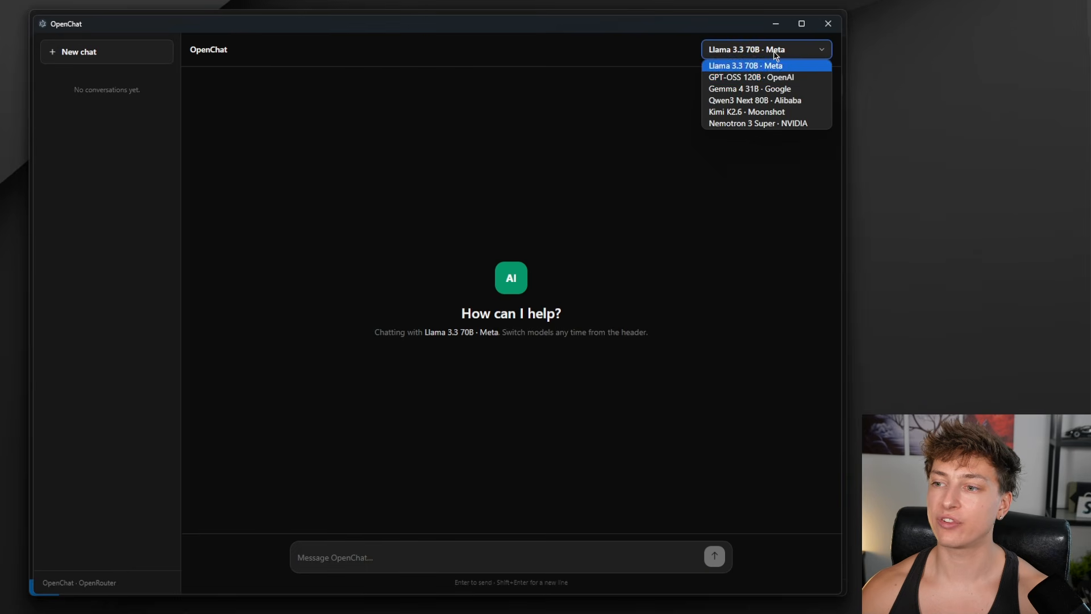
{"action": "left_click", "coordinate": [755, 77]}
{"action": "left_click", "coordinate": [339, 558]}
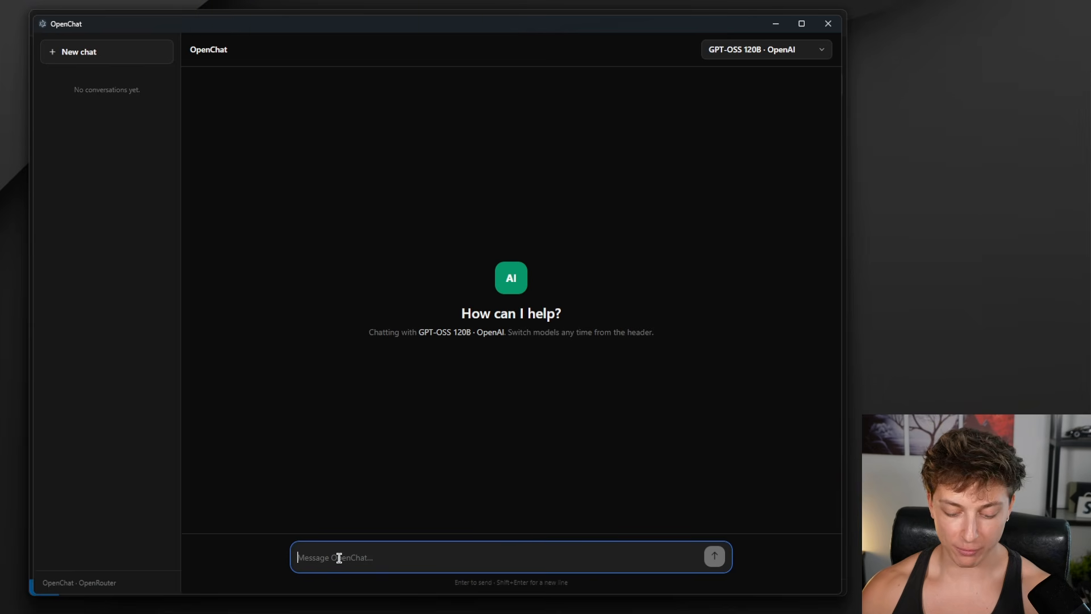
{"action": "type", "text": "What is an"}
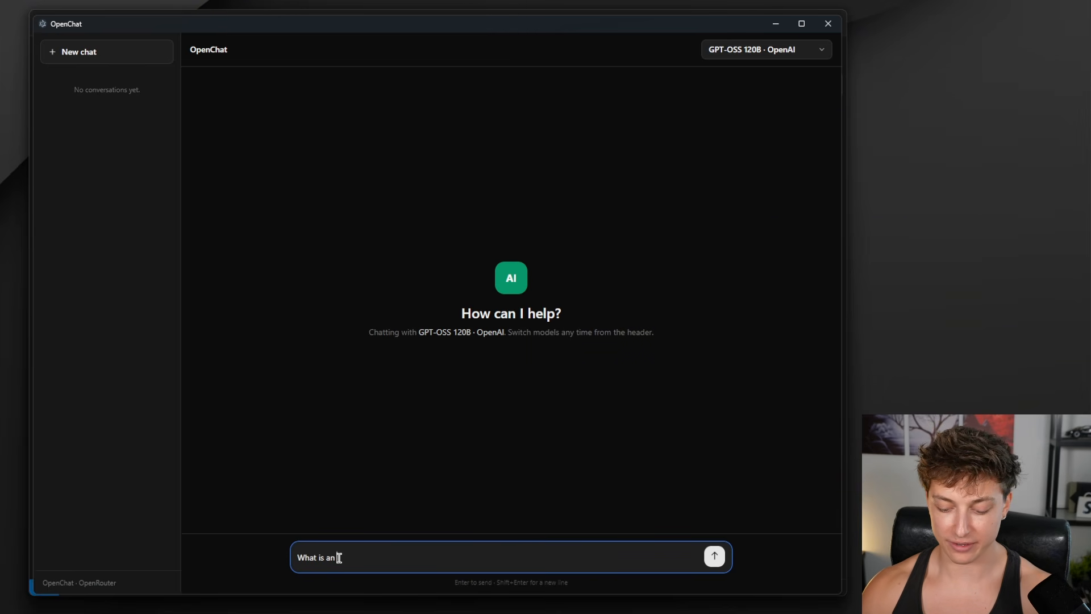
{"action": "type", "text": " ai agent?"}
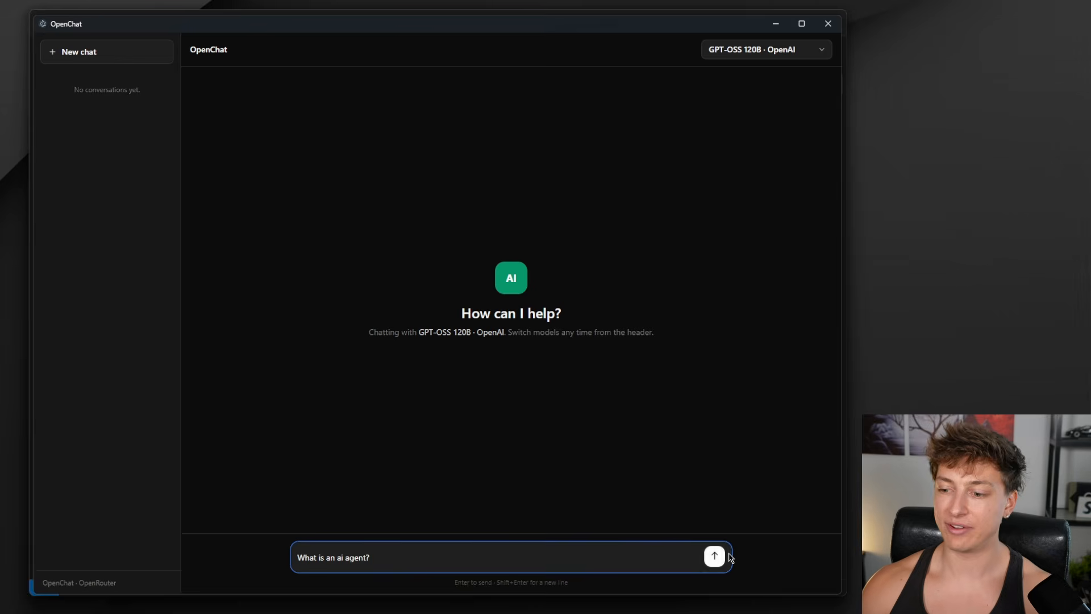
{"action": "key", "text": "Return"}
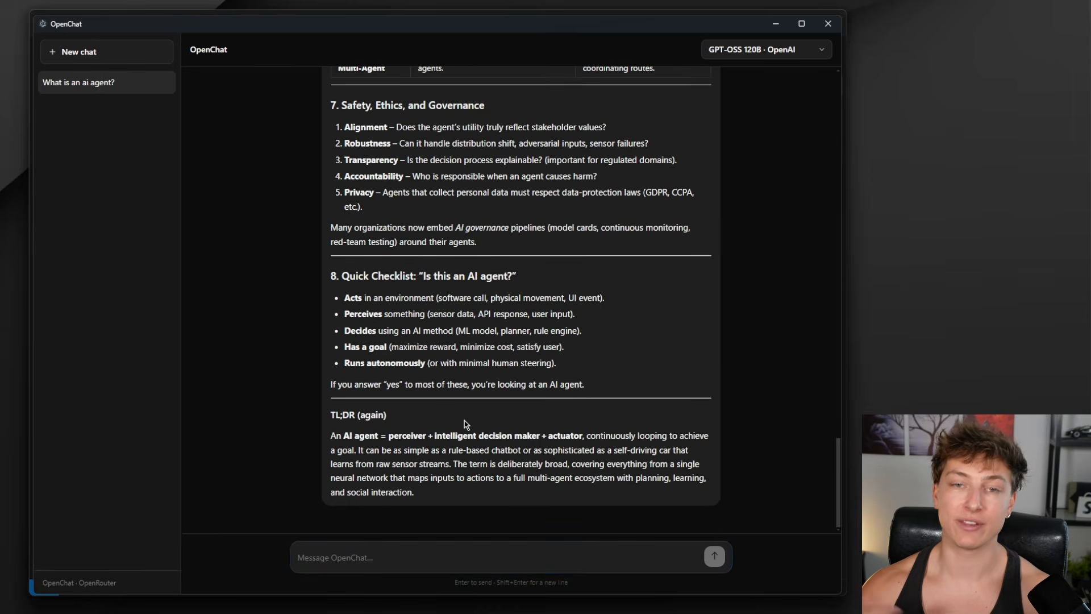
{"action": "scroll", "coordinate": [397, 418], "scroll_direction": "up", "scroll_amount": 20}
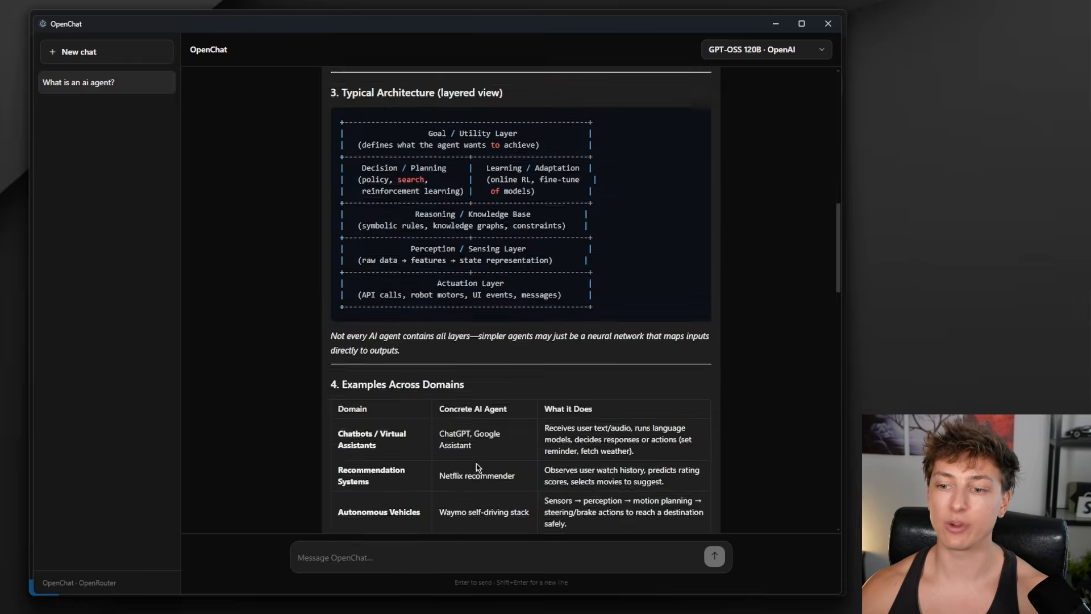
{"action": "scroll", "coordinate": [320, 413], "scroll_direction": "up", "scroll_amount": 5}
{"action": "scroll", "coordinate": [469, 345], "scroll_direction": "down", "scroll_amount": 20}
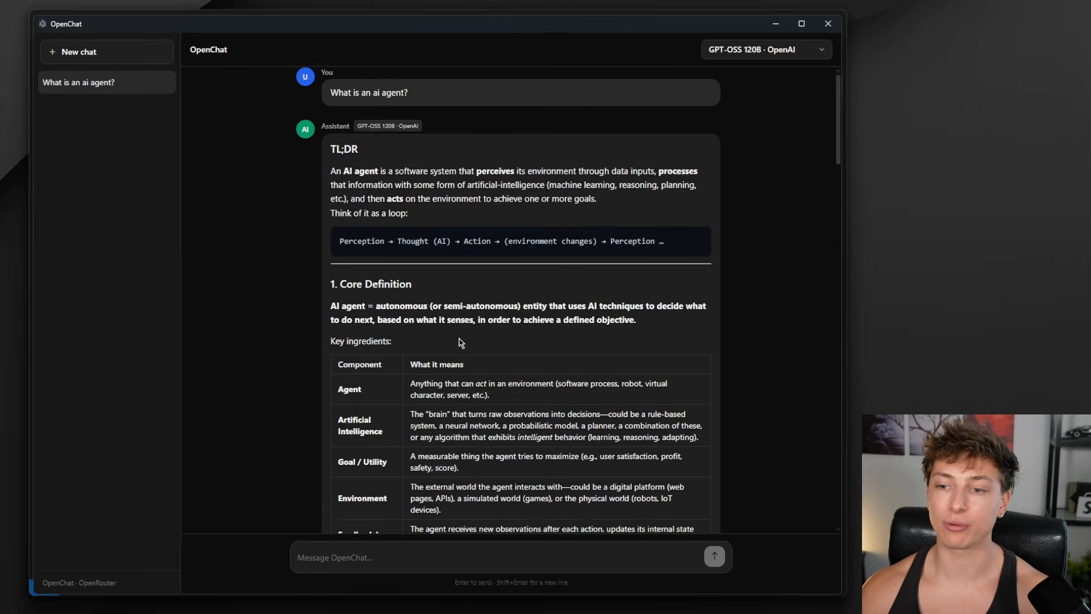
Step: Start a new chat with the Gemma 4 31B · Google model and ask "What are ai agents?"
{"action": "left_click", "coordinate": [79, 52]}
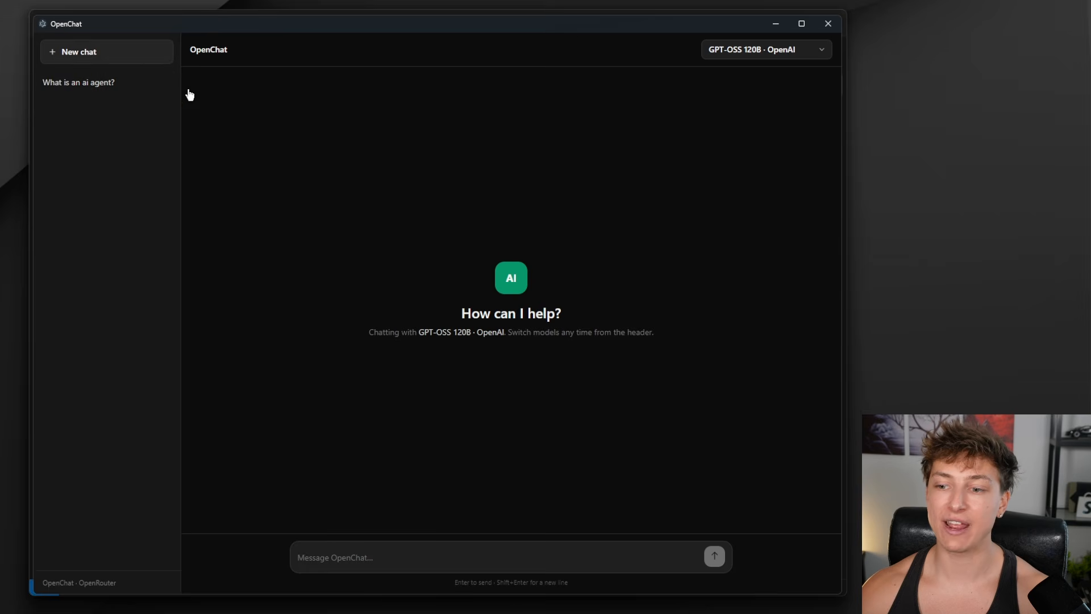
{"action": "left_click", "coordinate": [774, 51]}
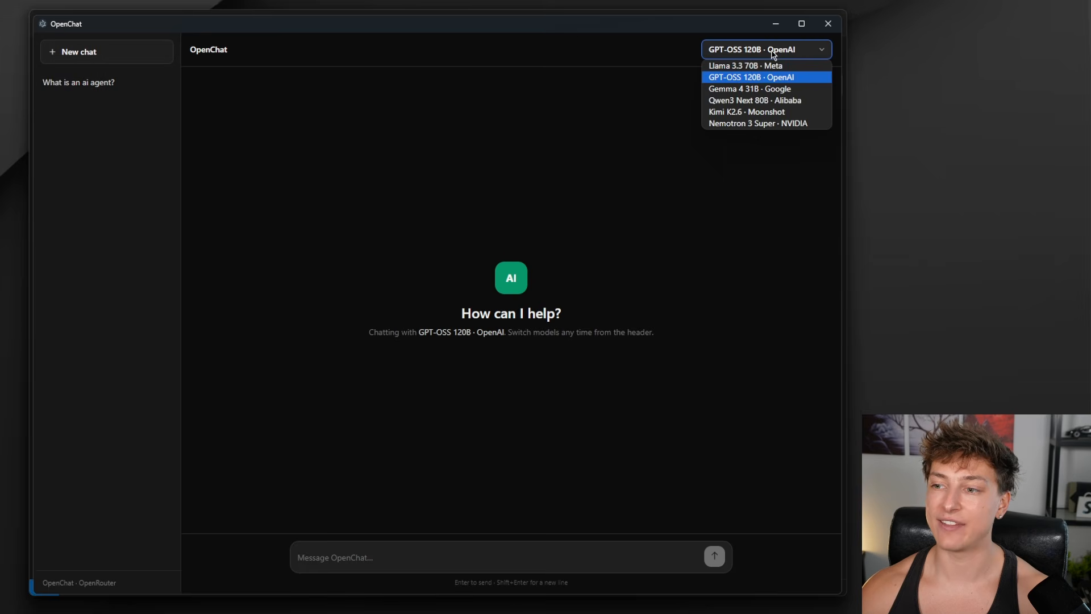
{"action": "left_click", "coordinate": [741, 90]}
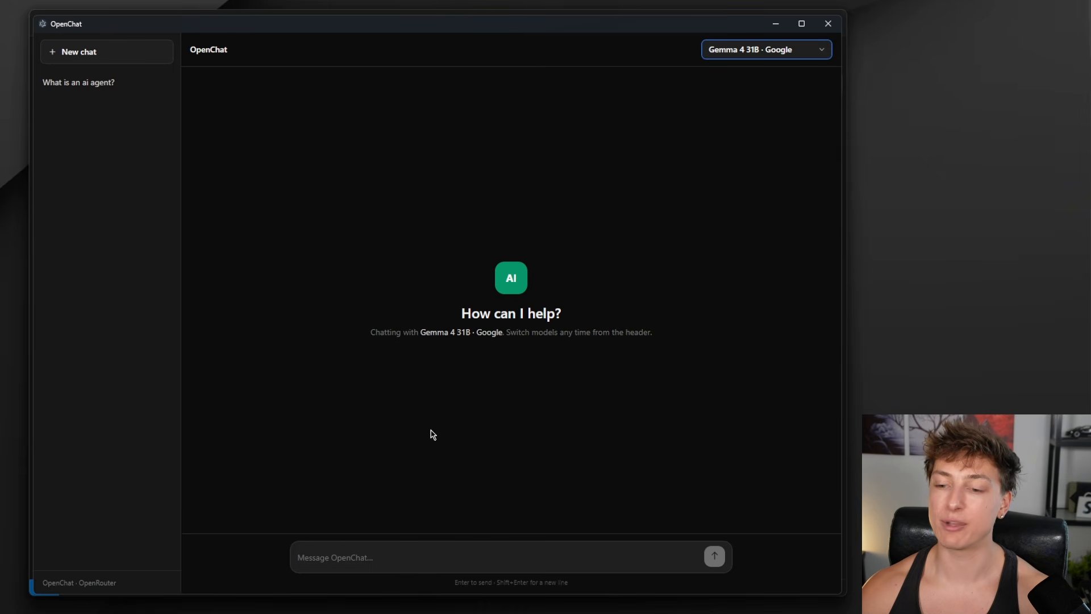
{"action": "left_click", "coordinate": [346, 555]}
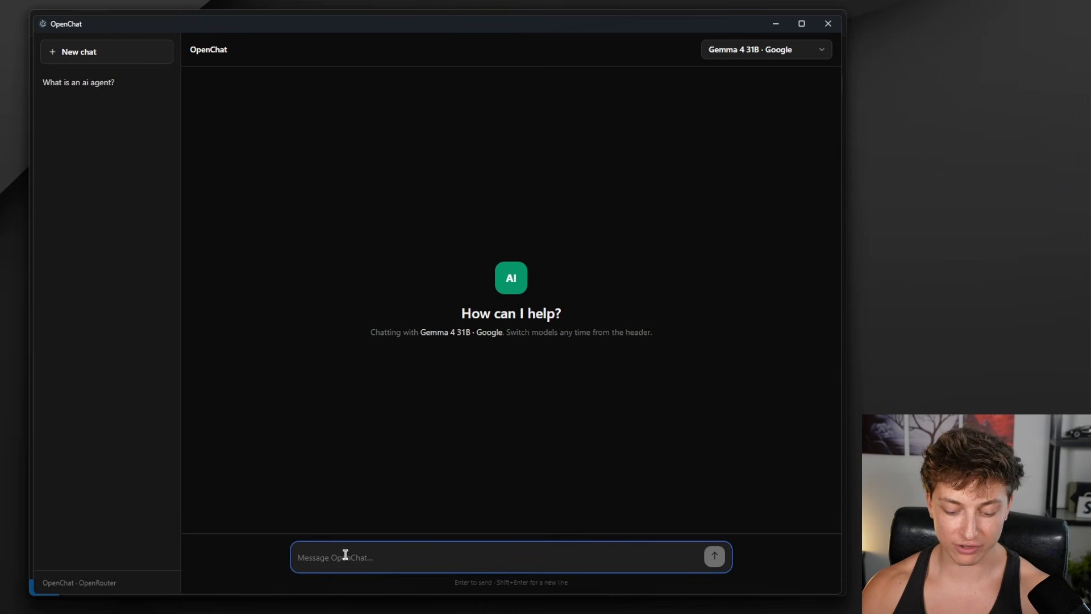
{"action": "type", "text": "What are ai agents?"}
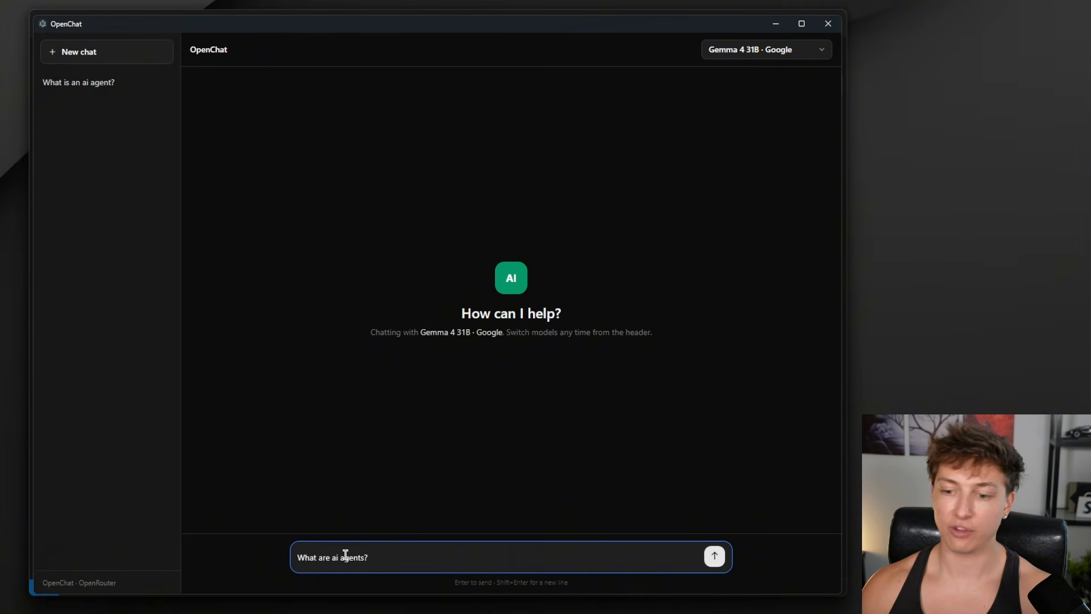
{"action": "key", "text": "Return"}
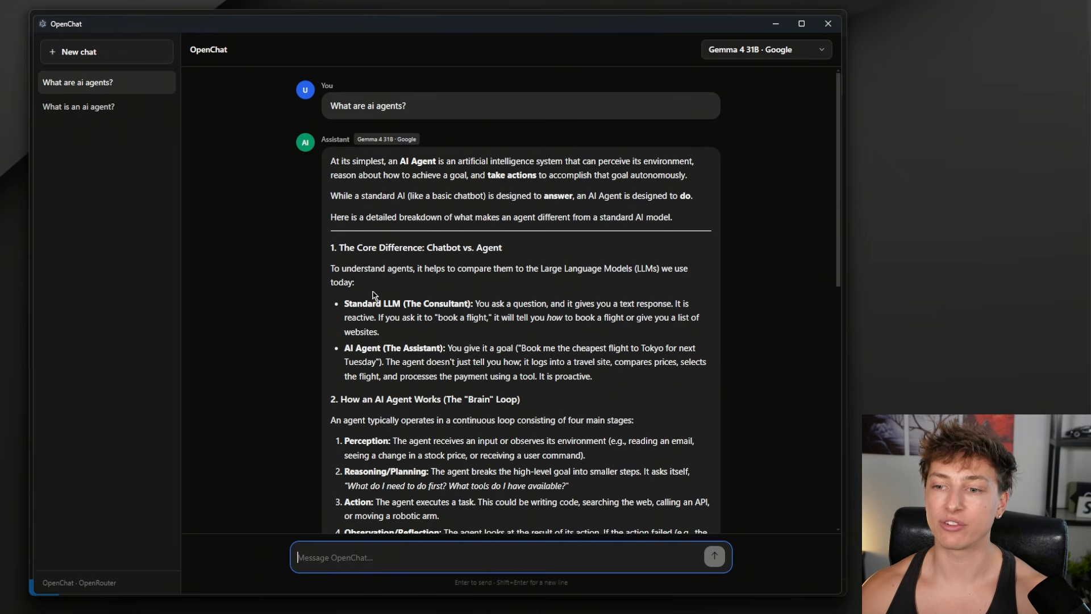
Step: Reopen the saved "What is an ai agent?" and "What are ai agents?" conversations and compare the two models' answers
{"action": "left_click", "coordinate": [79, 108]}
{"action": "scroll", "coordinate": [483, 285], "scroll_direction": "down", "scroll_amount": 15}
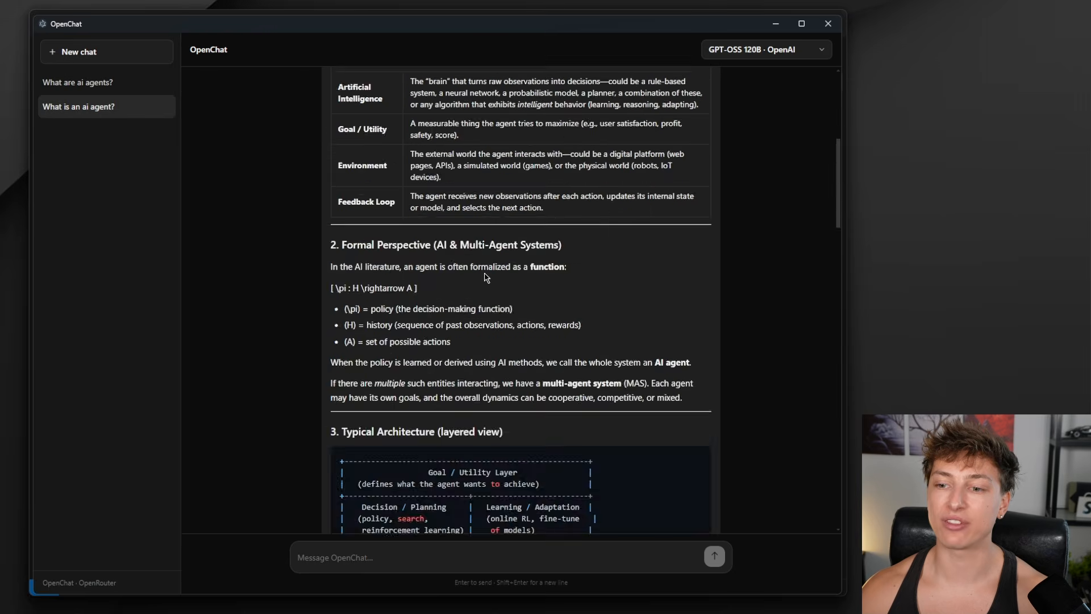
{"action": "scroll", "coordinate": [483, 285], "scroll_direction": "down", "scroll_amount": 10}
{"action": "scroll", "coordinate": [466, 290], "scroll_direction": "up", "scroll_amount": 20}
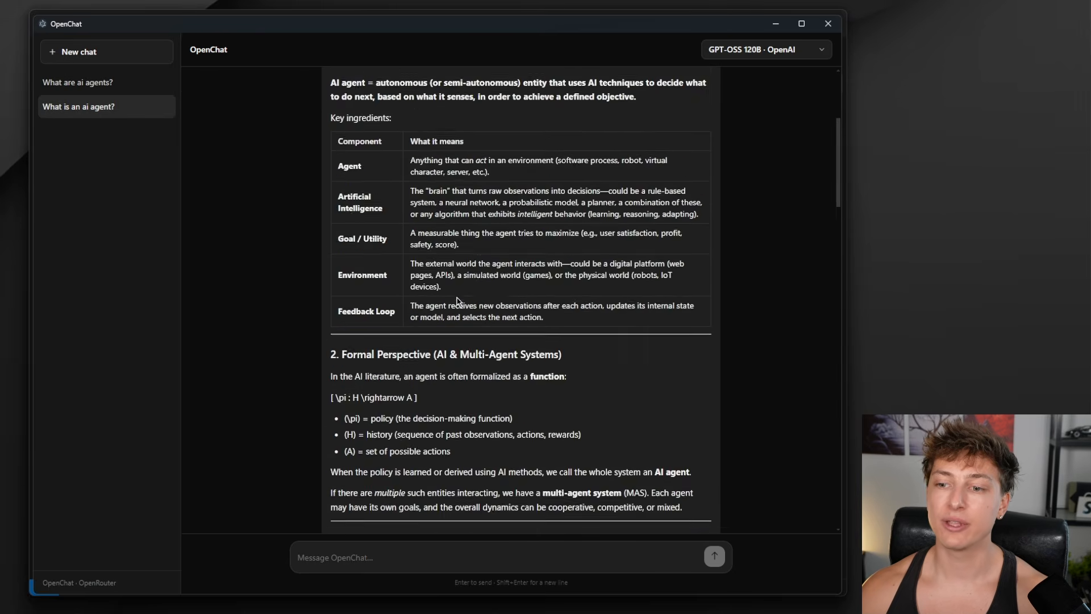
{"action": "left_click", "coordinate": [83, 85]}
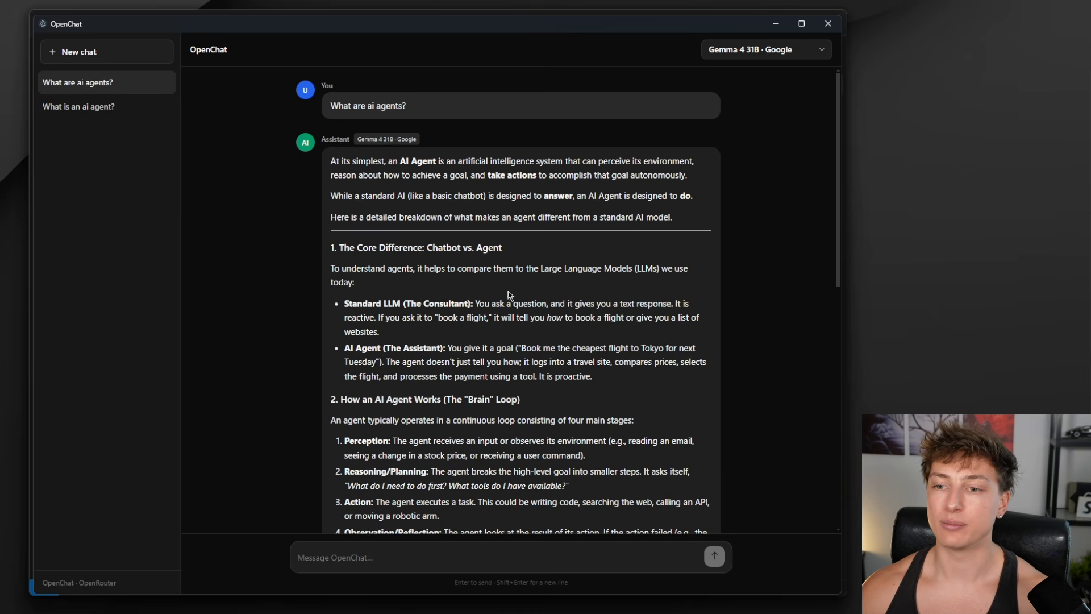
{"action": "scroll", "coordinate": [466, 346], "scroll_direction": "down", "scroll_amount": 3}
{"action": "scroll", "coordinate": [465, 339], "scroll_direction": "up", "scroll_amount": 2}
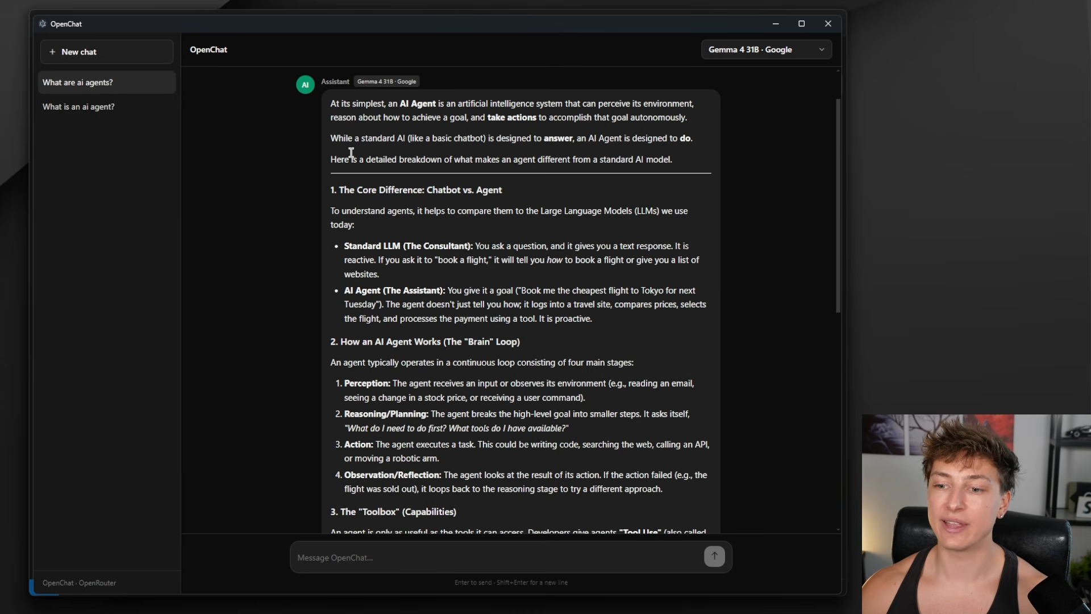
{"action": "scroll", "coordinate": [423, 336], "scroll_direction": "down", "scroll_amount": 5}
{"action": "scroll", "coordinate": [488, 344], "scroll_direction": "up", "scroll_amount": 1}
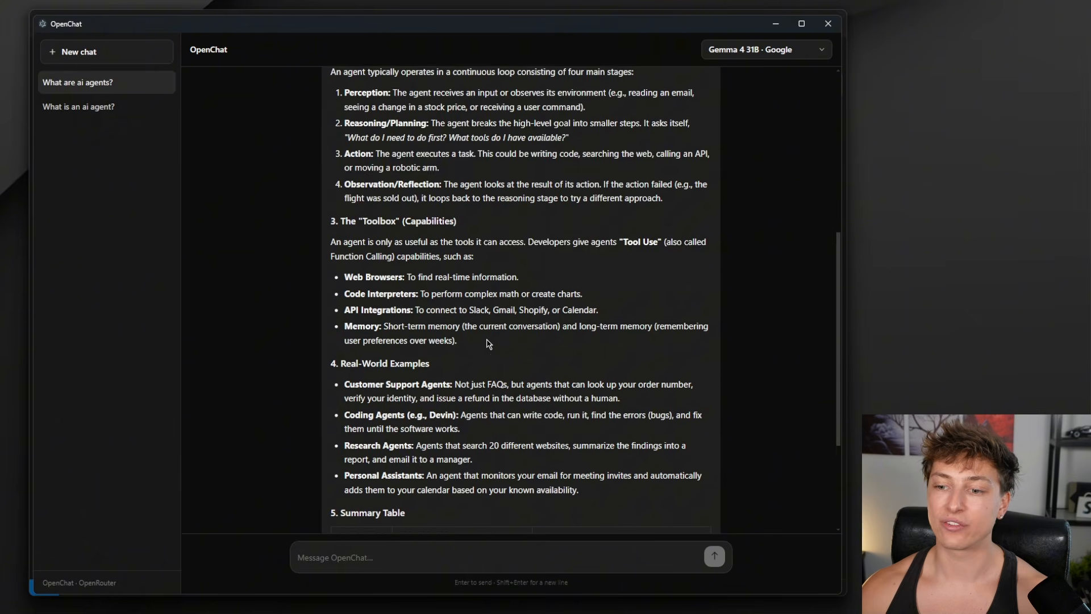
{"action": "scroll", "coordinate": [488, 343], "scroll_direction": "down", "scroll_amount": 3}
{"action": "scroll", "coordinate": [459, 393], "scroll_direction": "up", "scroll_amount": 10}
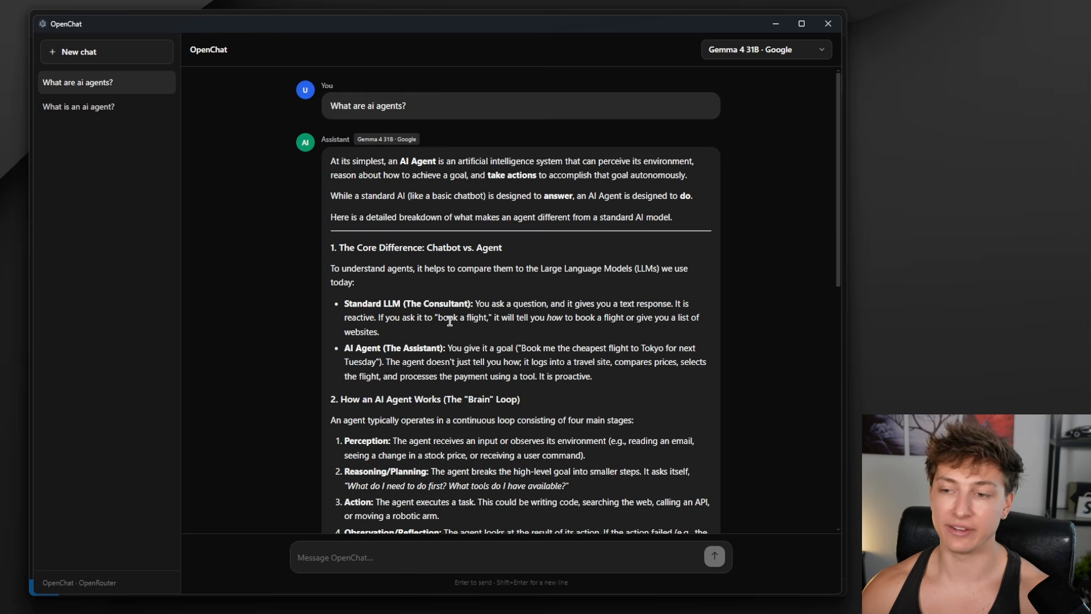
Step: Close the OpenChat window and bring up the Claude Code conversation in Antigravity IDE
{"action": "left_click", "coordinate": [828, 23]}
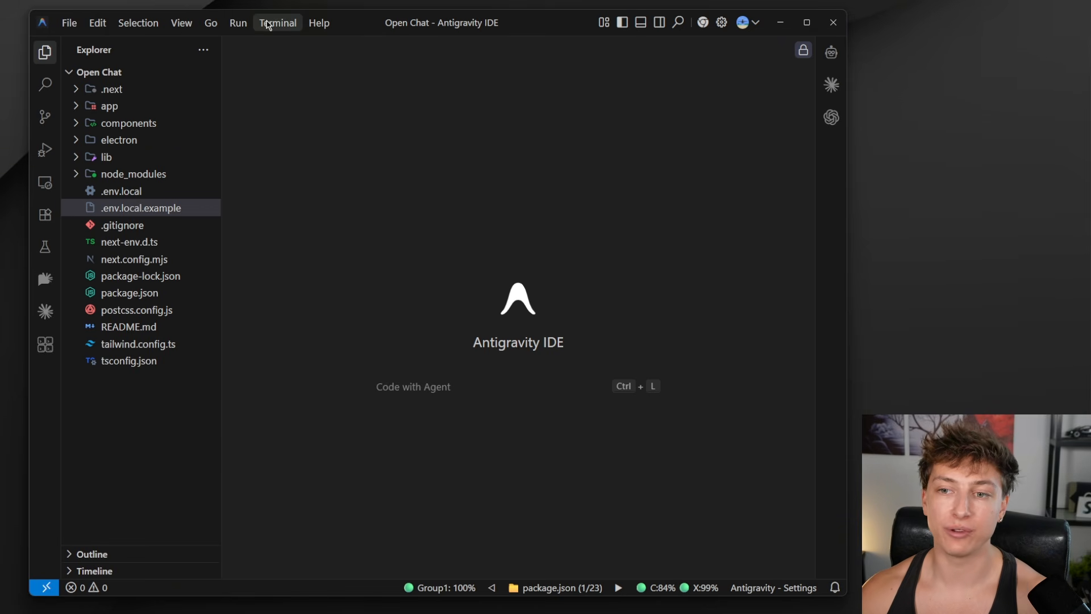
{"action": "left_click", "coordinate": [831, 85]}
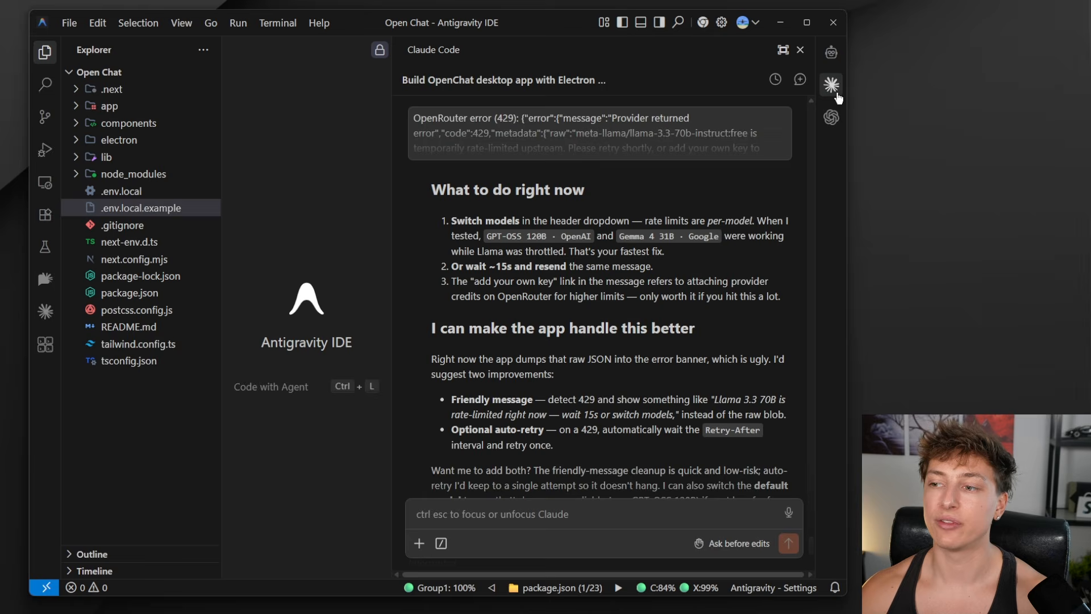
Step: Close the Claude Code panel, open a terminal in the Open Chat project, remove the extra terminal sessions and maximize the terminal area
{"action": "left_click", "coordinate": [800, 51]}
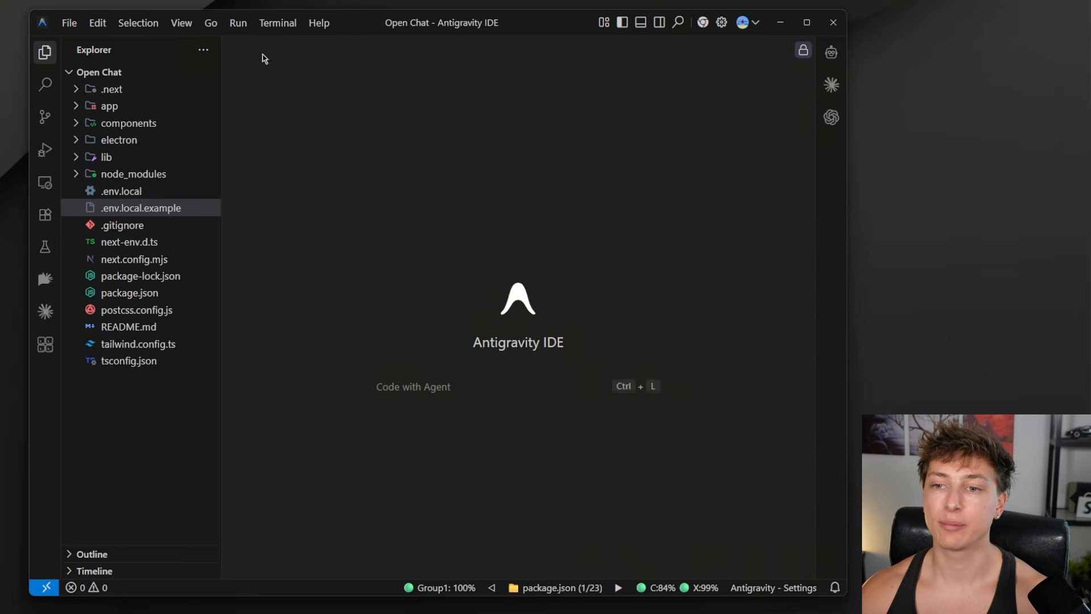
{"action": "left_click", "coordinate": [276, 24]}
{"action": "left_click", "coordinate": [322, 57]}
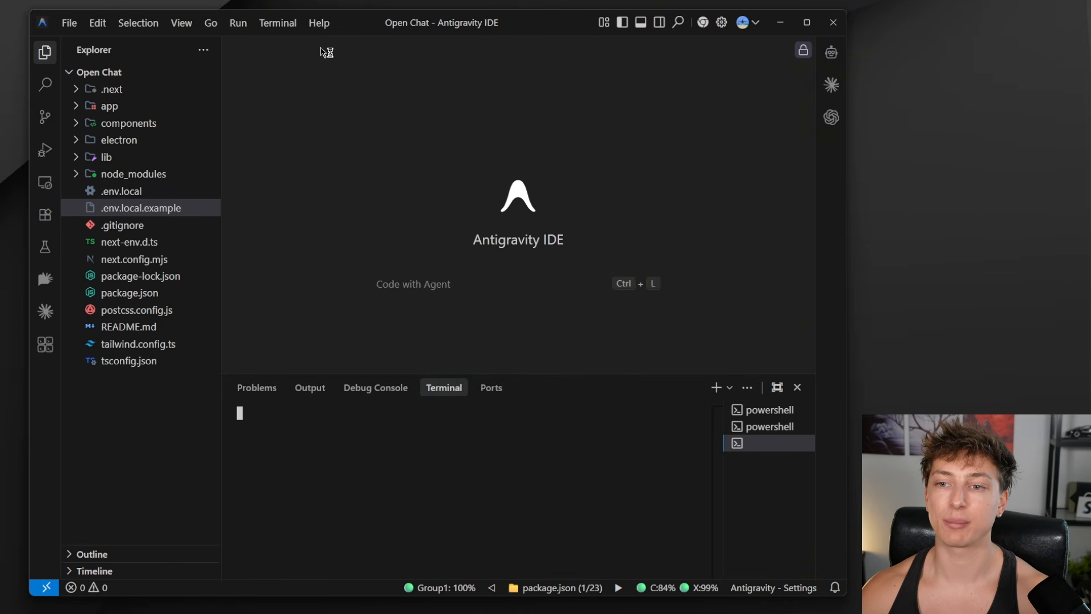
{"action": "left_click", "coordinate": [800, 444]}
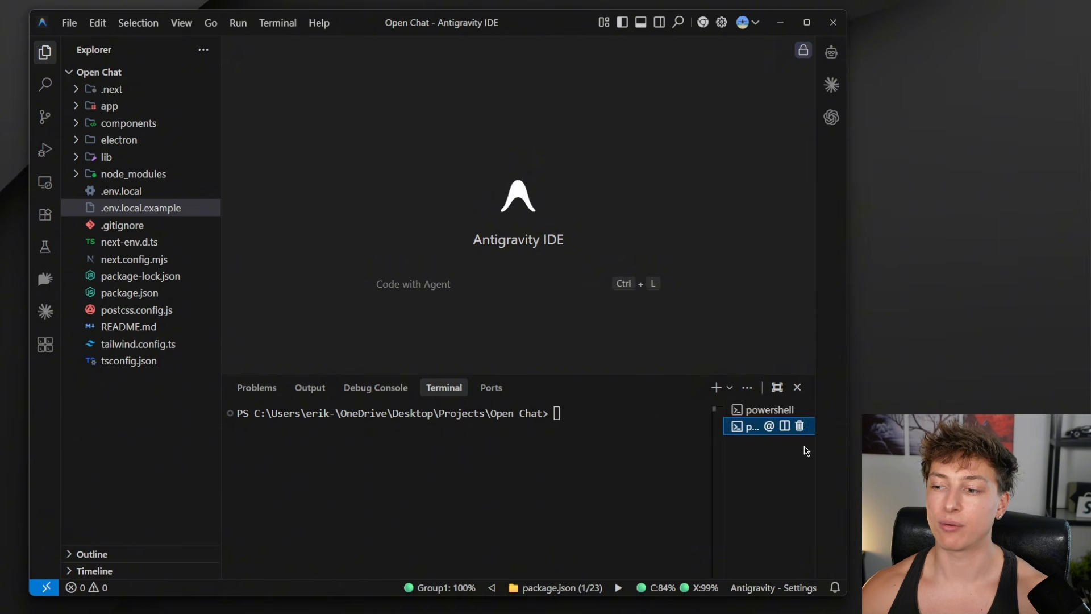
{"action": "left_click", "coordinate": [800, 427]}
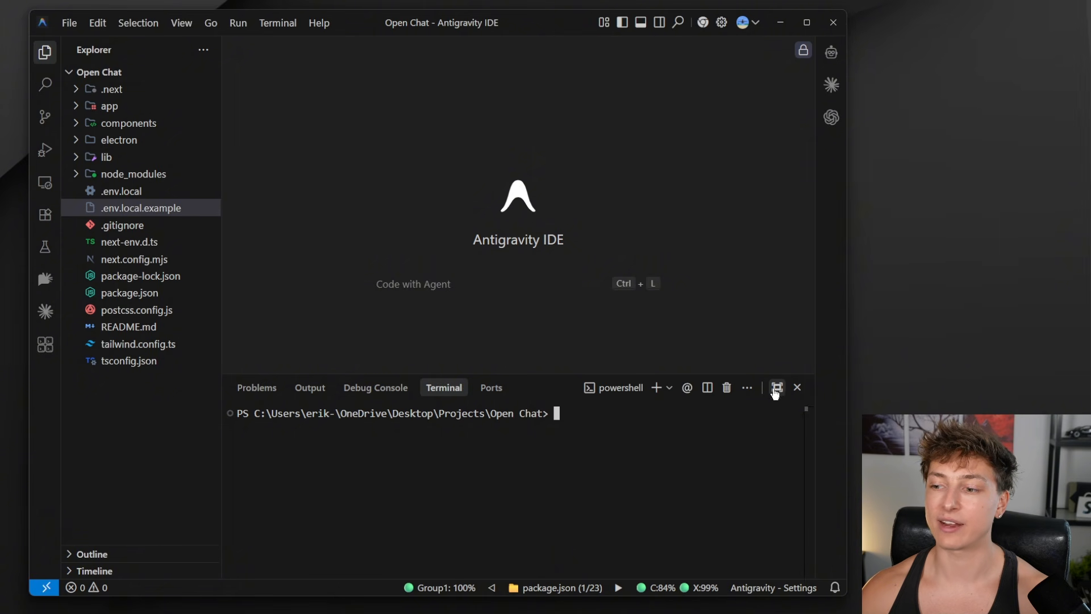
{"action": "left_click", "coordinate": [777, 389]}
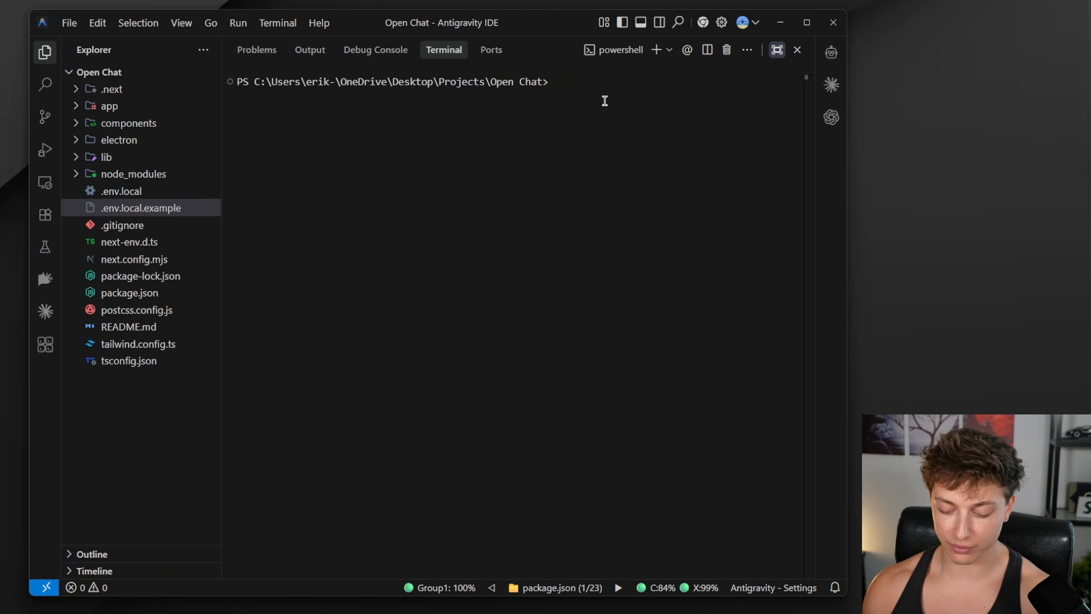
Step: Start claude in the terminal, trust the project folder and send the prompt "run this on local host to see in browser"
{"action": "type", "text": "claude"}
{"action": "key", "text": "Return"}
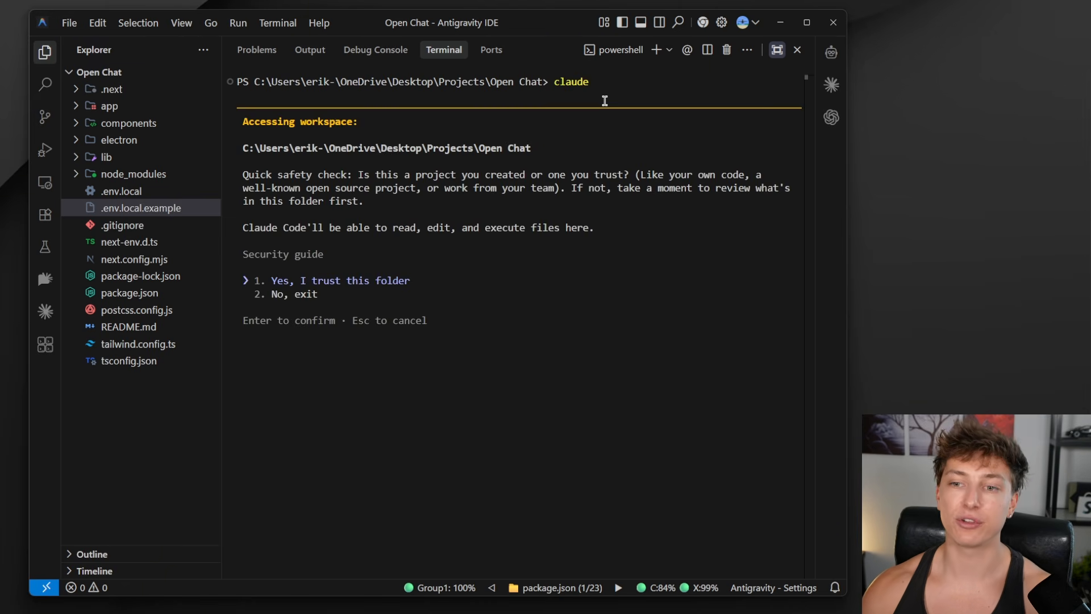
{"action": "key", "text": "Return"}
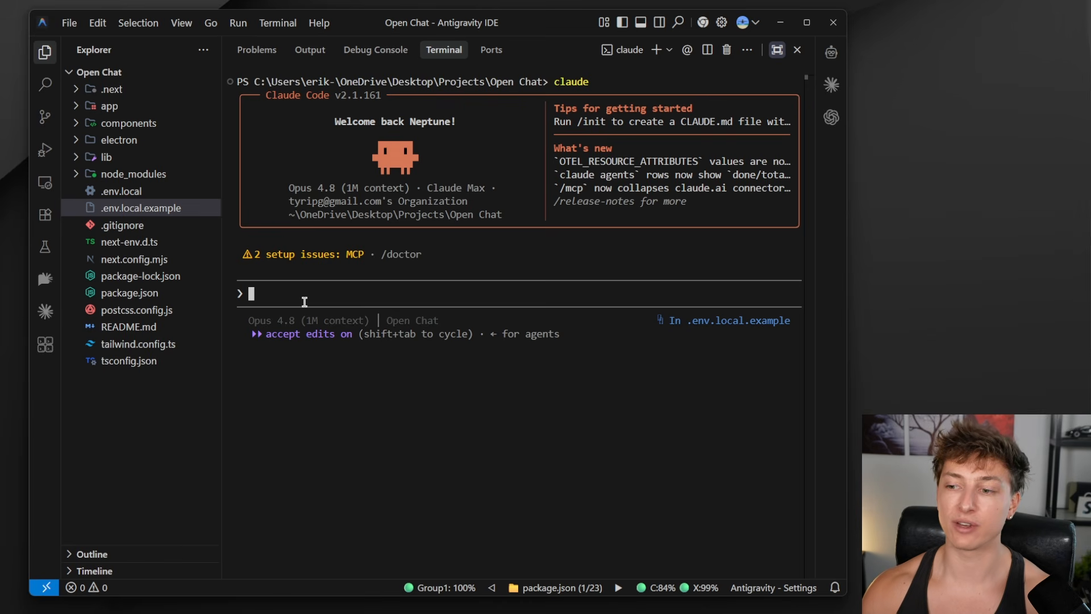
{"action": "type", "text": "run this on local host to see in browser"}
{"action": "key", "text": "Return"}
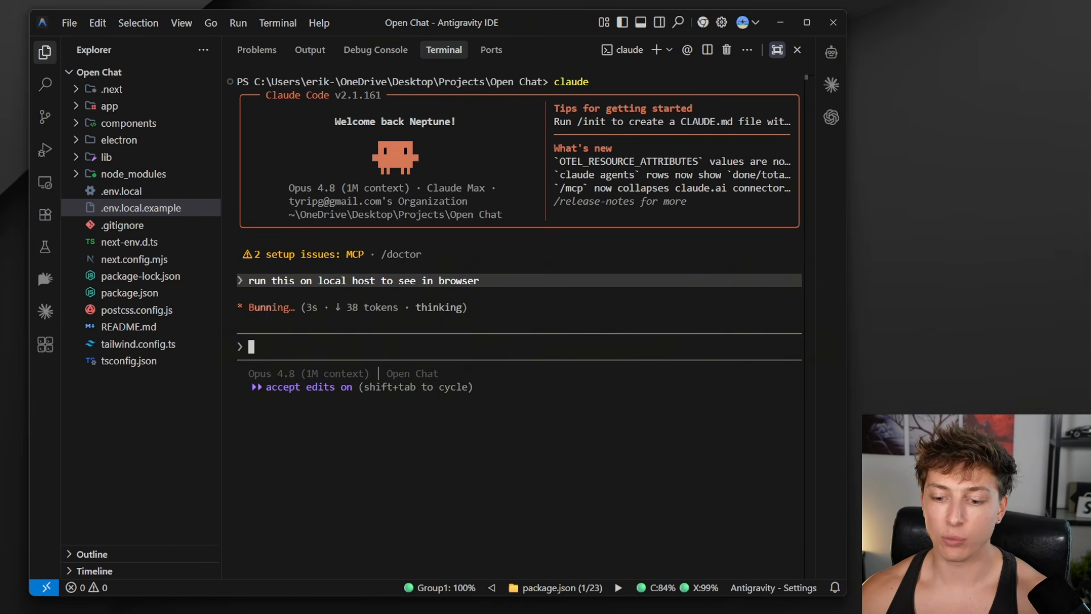
Step: Switch to Chrome and open github.com and the Vercel projects dashboard in separate new tabs
{"action": "left_click", "coordinate": [625, 611]}
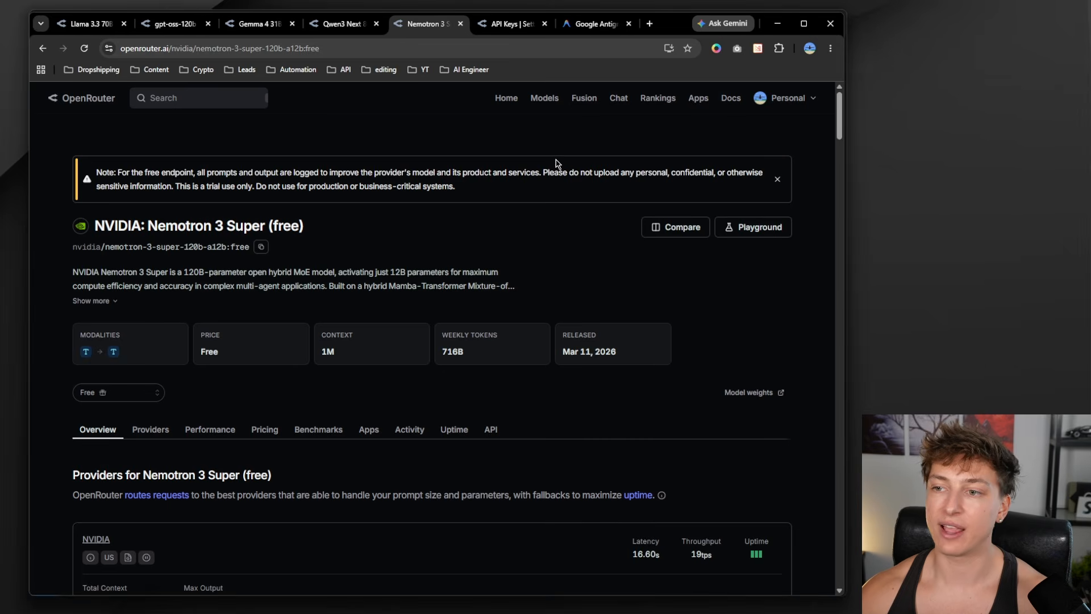
{"action": "left_click", "coordinate": [649, 24]}
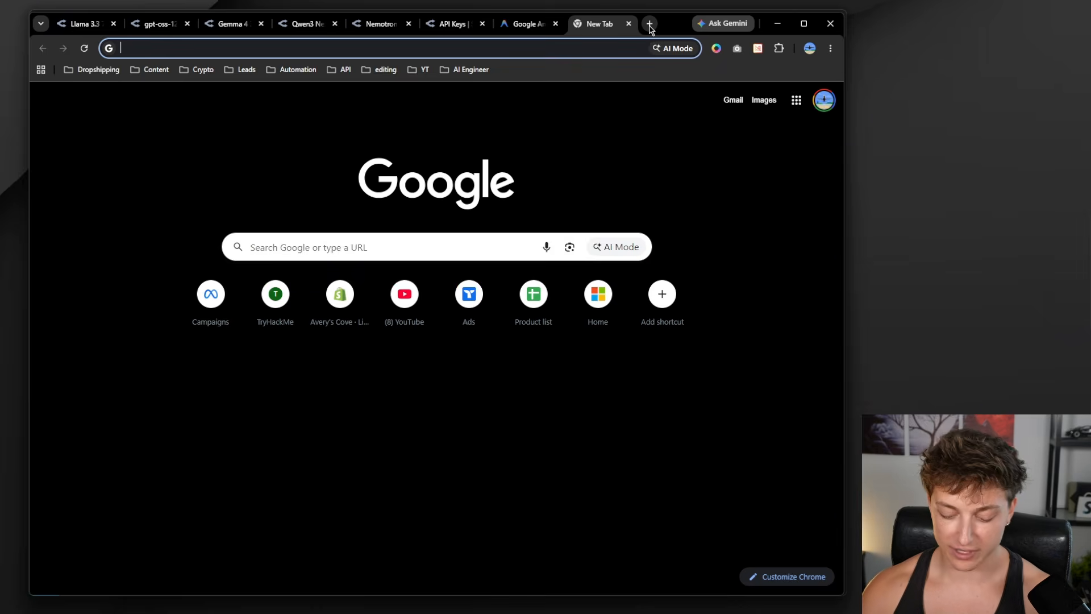
{"action": "type", "text": "github.com"}
{"action": "key", "text": "Return"}
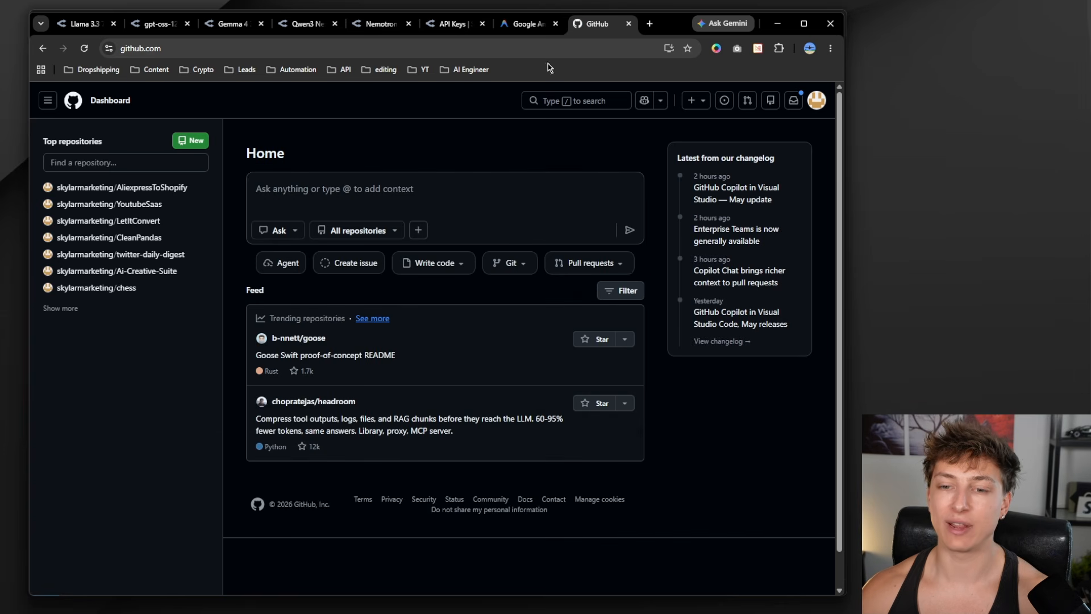
{"action": "left_click", "coordinate": [650, 25]}
{"action": "type", "text": "vercel.com/eriks-projects-449ee1af"}
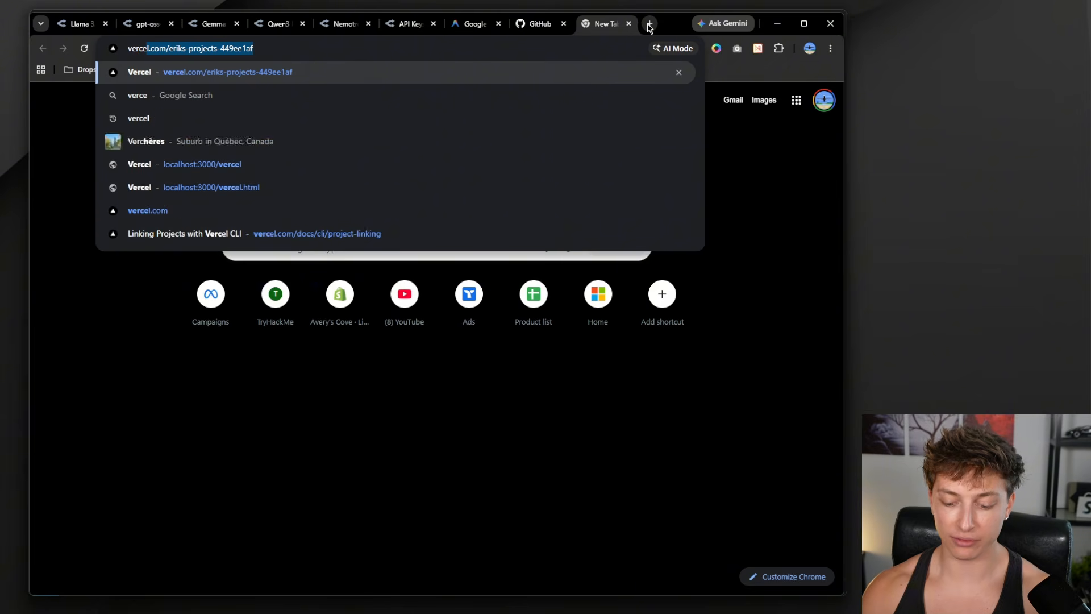
{"action": "key", "text": "Return"}
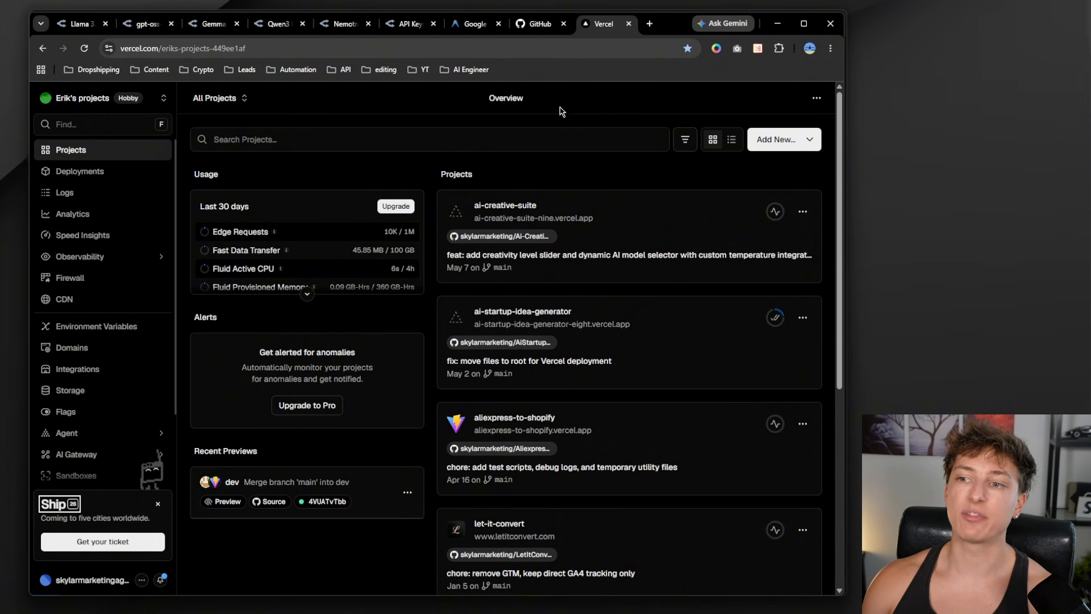
Step: Search Google for "github mcp", open GitHub's official MCP Server repository and go to its Claude Code & Claude Desktop installation guide
{"action": "left_click", "coordinate": [649, 23]}
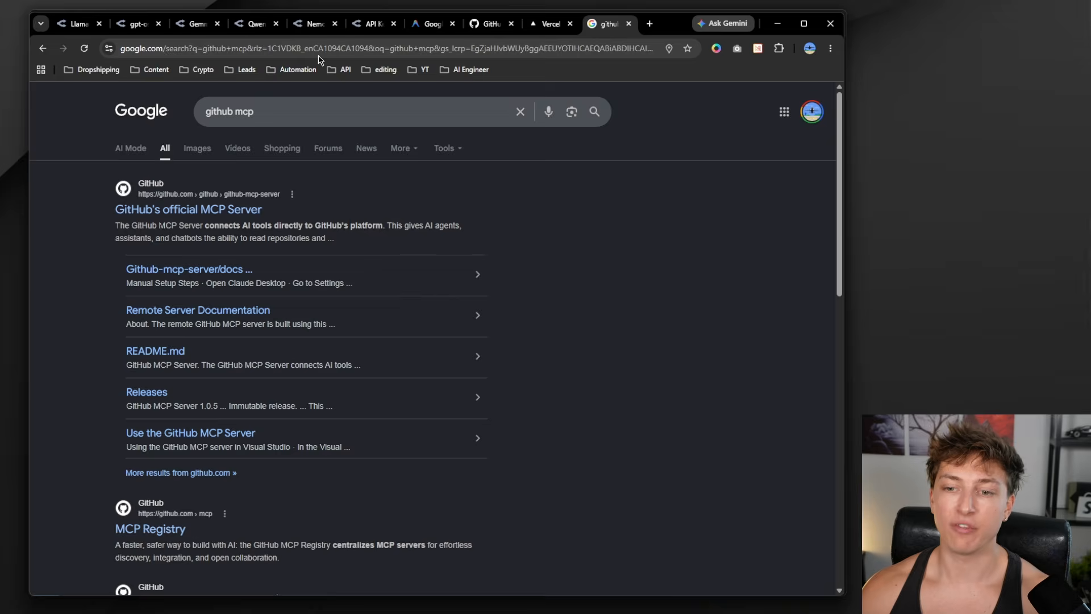
{"action": "left_click", "coordinate": [190, 212]}
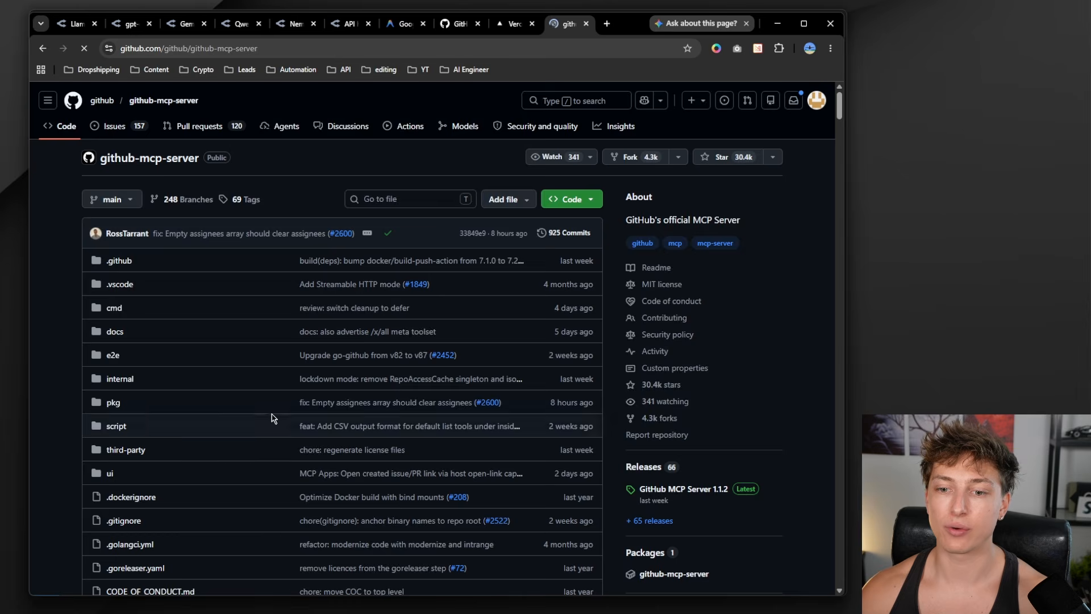
{"action": "scroll", "coordinate": [263, 394], "scroll_direction": "down", "scroll_amount": 15}
{"action": "scroll", "coordinate": [262, 395], "scroll_direction": "down", "scroll_amount": 12}
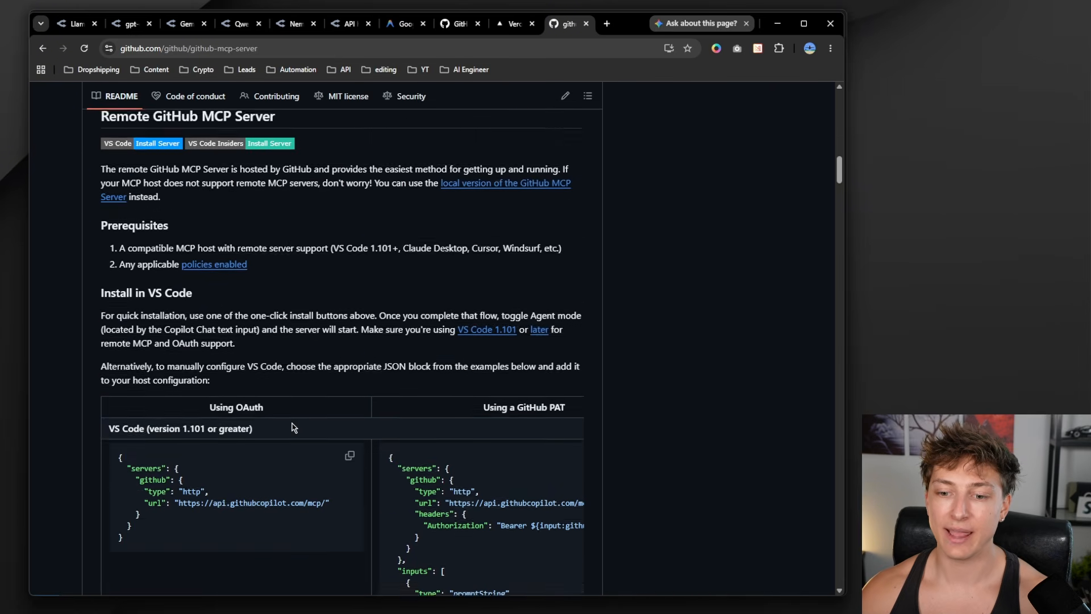
{"action": "scroll", "coordinate": [295, 425], "scroll_direction": "down", "scroll_amount": 8}
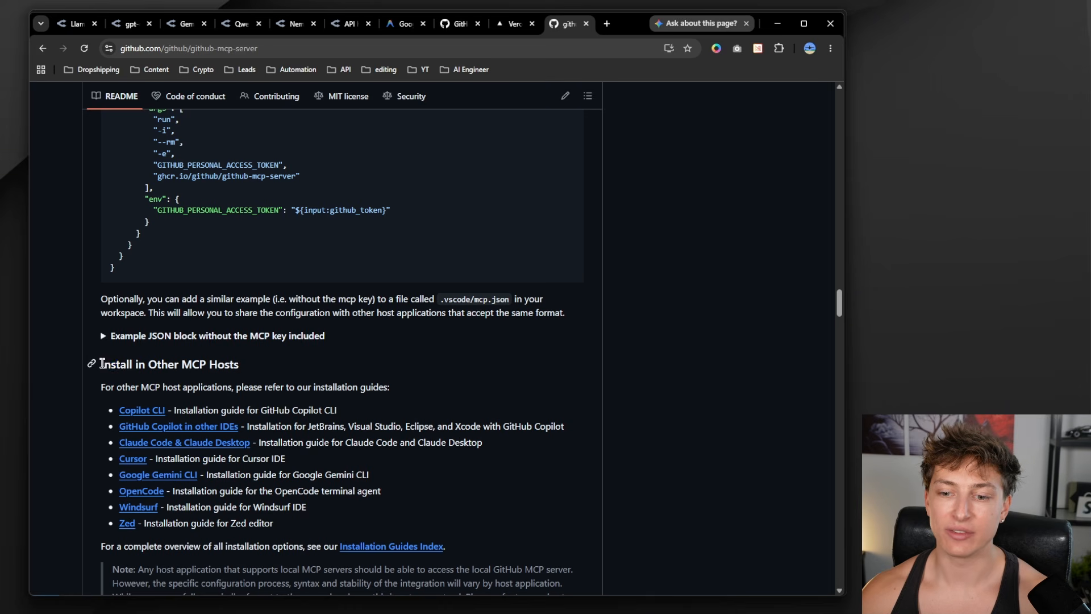
{"action": "left_click_drag", "start_coordinate": [101, 364], "coordinate": [243, 369]}
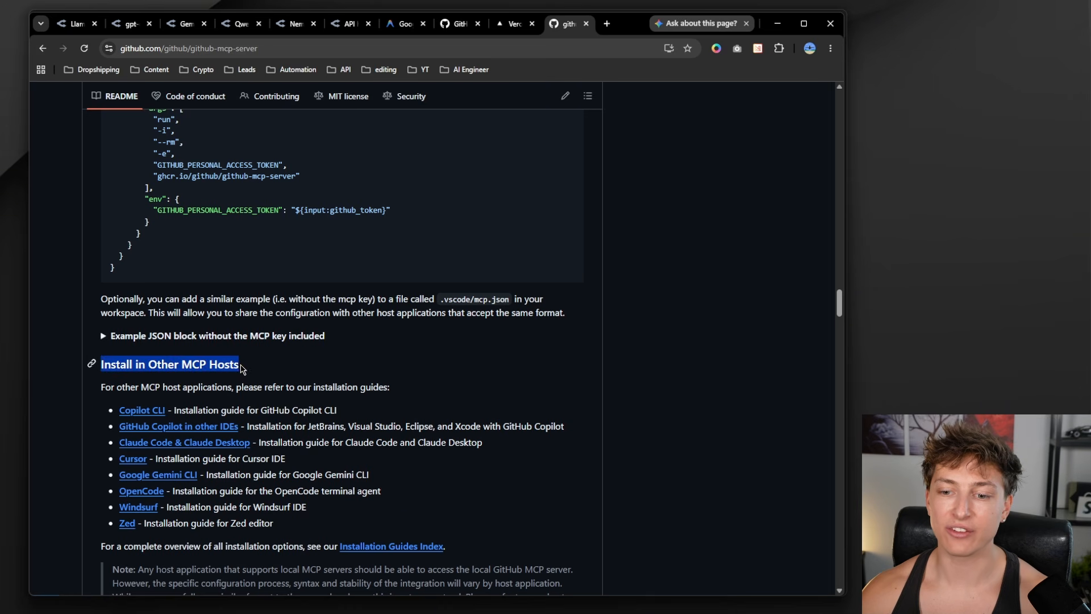
{"action": "left_click", "coordinate": [144, 444]}
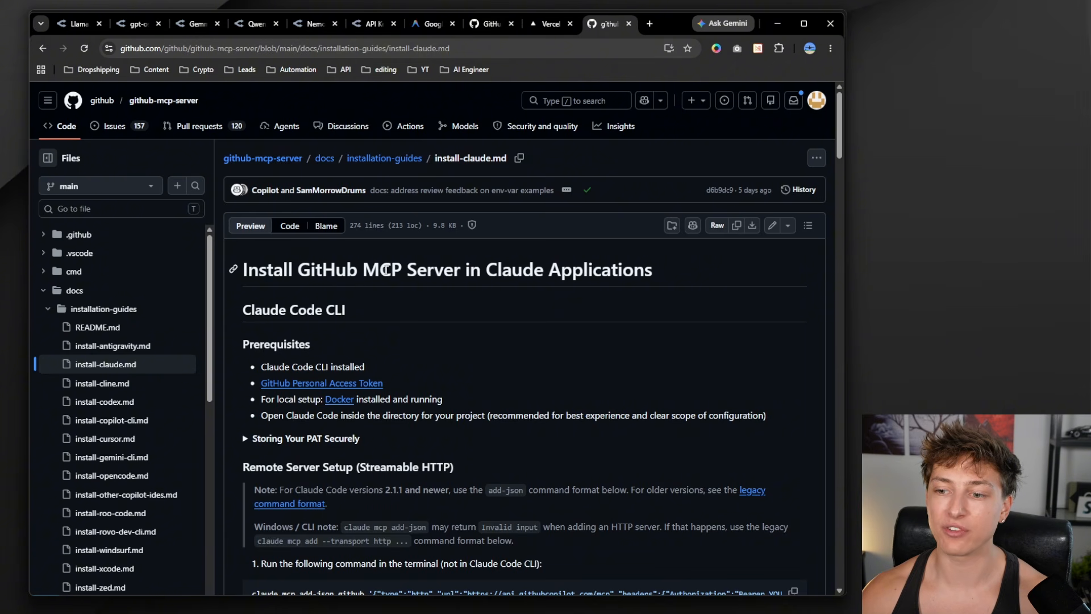
Step: Review the guide's remote server setup command, open its GitHub Personal Access Token link in a new tab and confirm access with GitHub Mobile
{"action": "scroll", "coordinate": [353, 392], "scroll_direction": "down", "scroll_amount": 2}
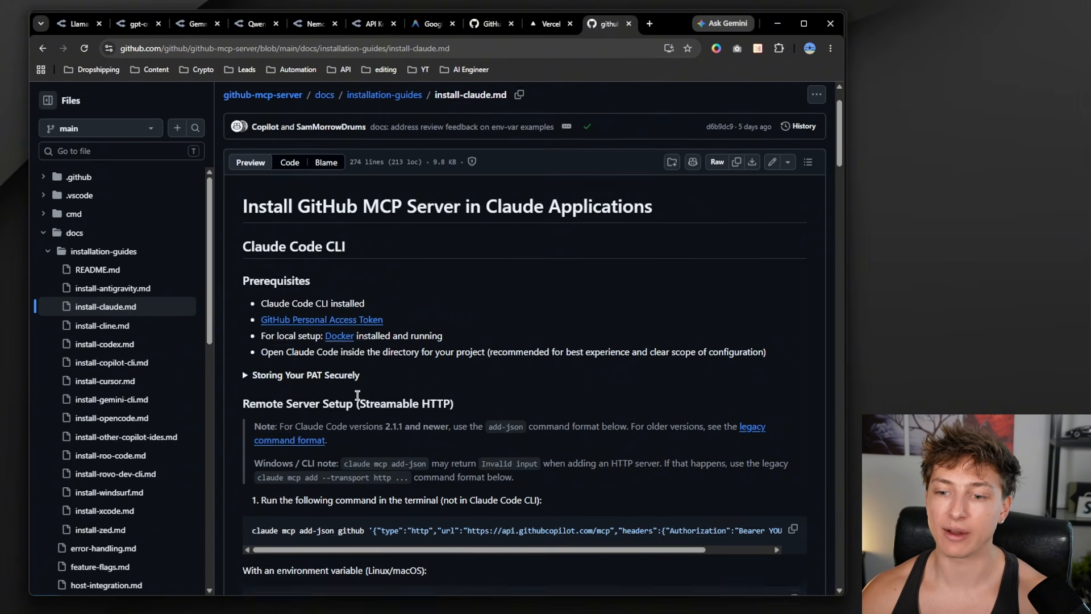
{"action": "scroll", "coordinate": [402, 349], "scroll_direction": "down", "scroll_amount": 2}
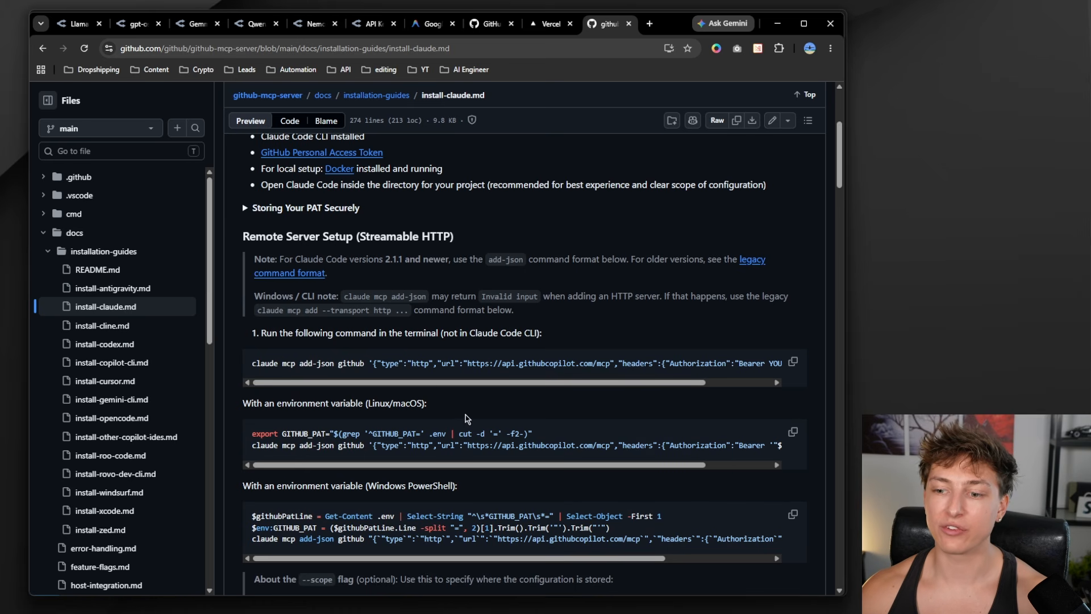
{"action": "left_click_drag", "start_coordinate": [428, 386], "coordinate": [577, 379]}
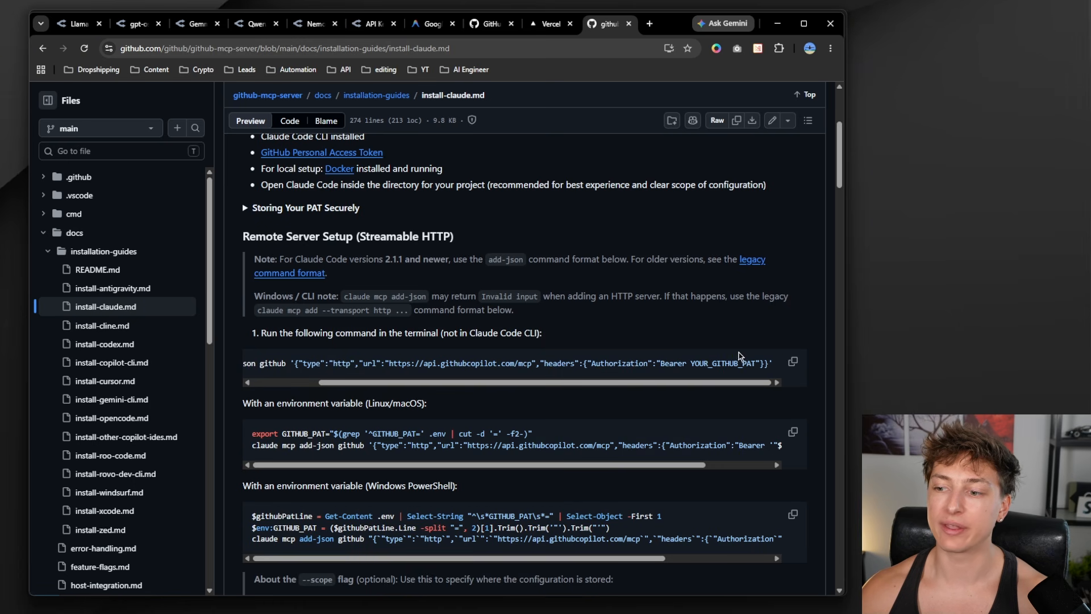
{"action": "scroll", "coordinate": [274, 238], "scroll_direction": "up", "scroll_amount": 1}
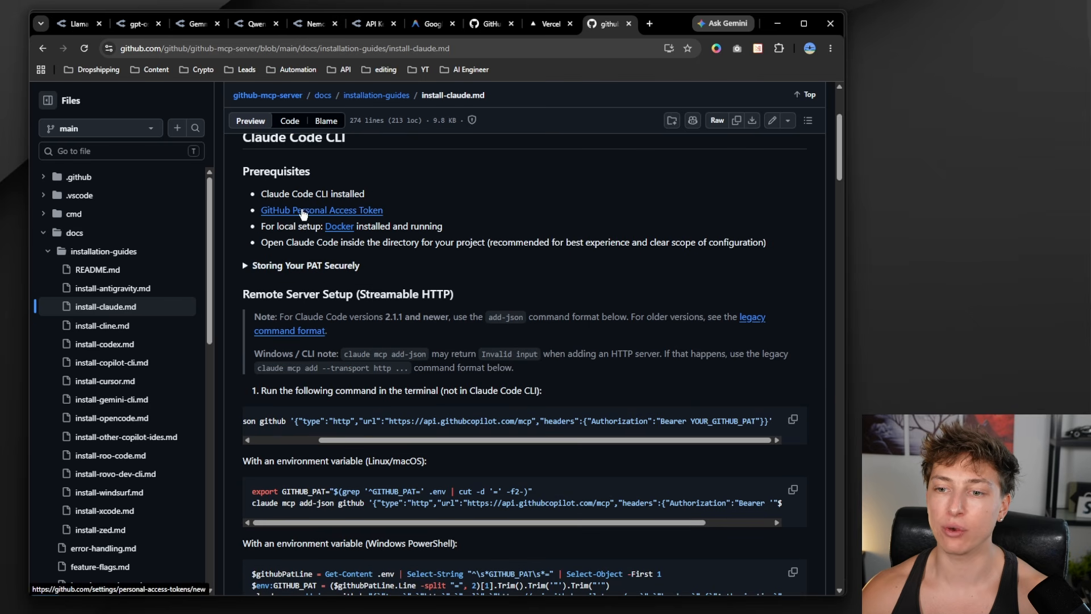
{"action": "middle_click", "coordinate": [301, 211]}
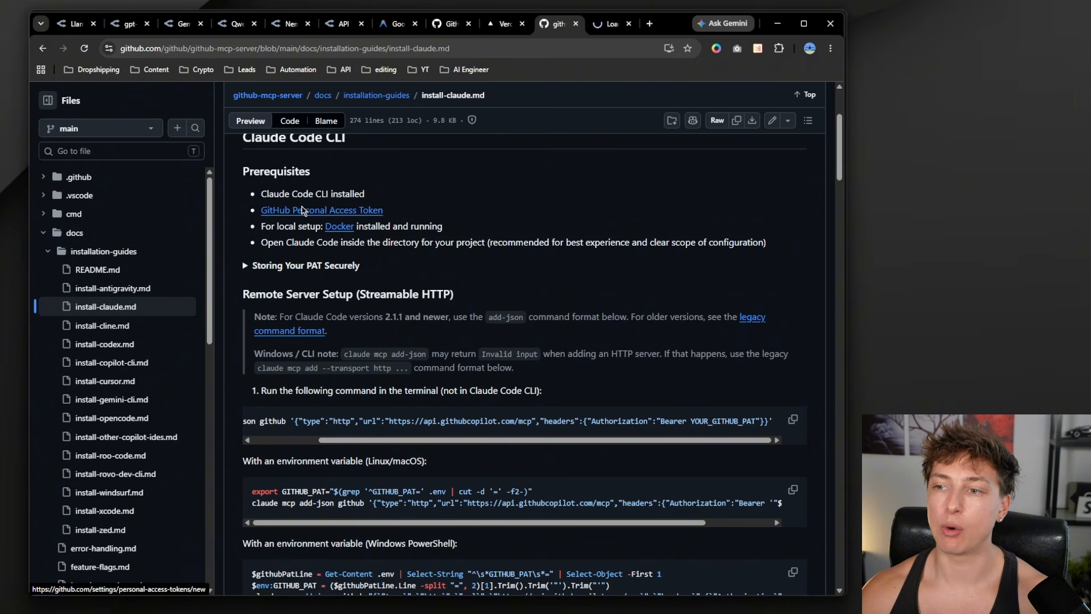
{"action": "left_click", "coordinate": [606, 25]}
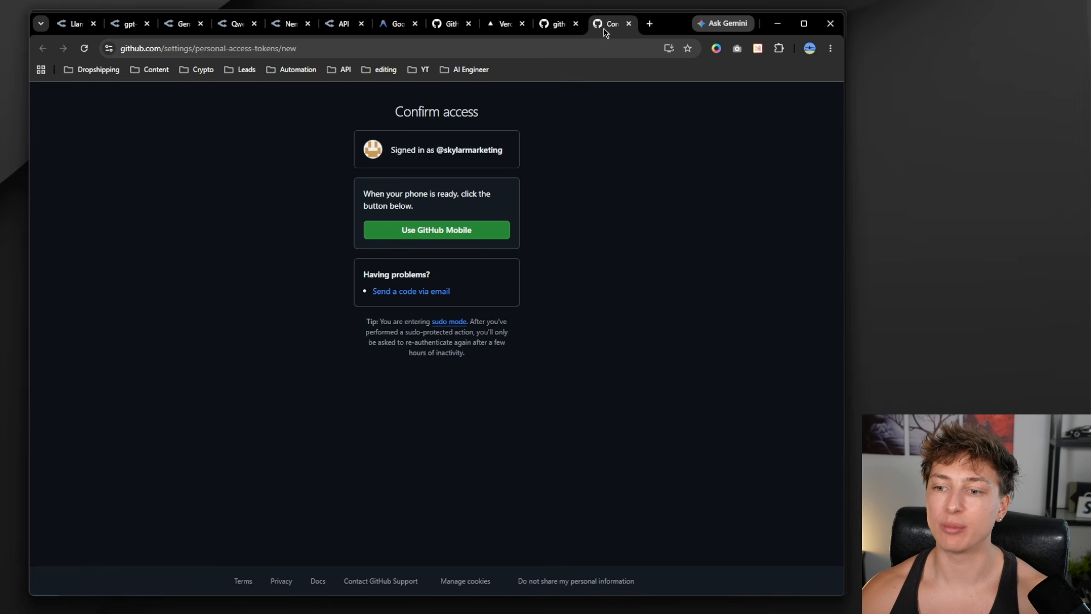
{"action": "left_click", "coordinate": [431, 236]}
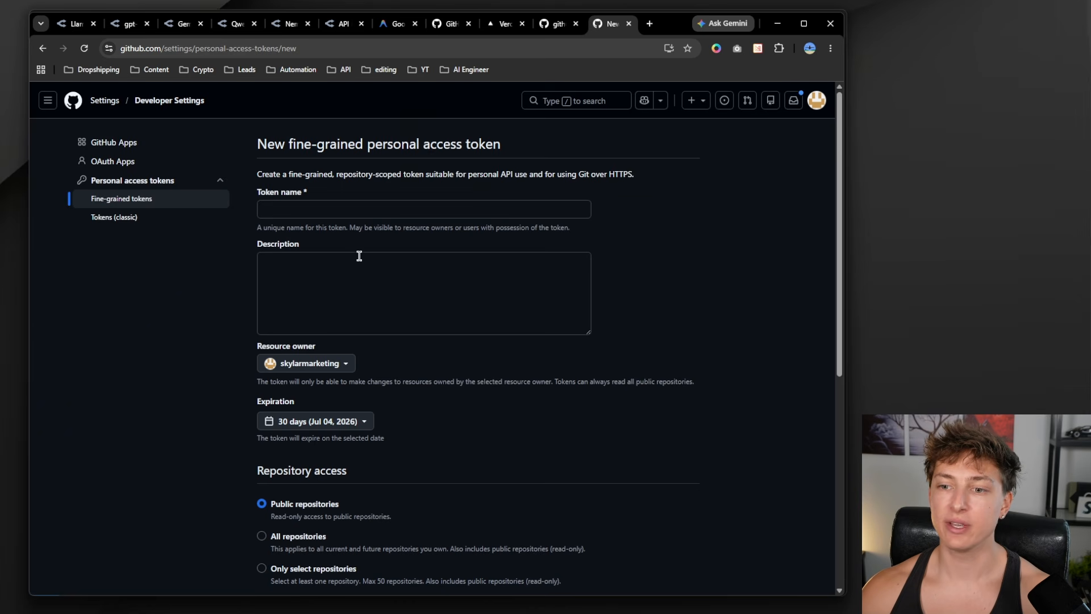
Step: Set the new fine-grained token's repository access to All repositories and its expiration to No expiration
{"action": "scroll", "coordinate": [360, 255], "scroll_direction": "down", "scroll_amount": 1}
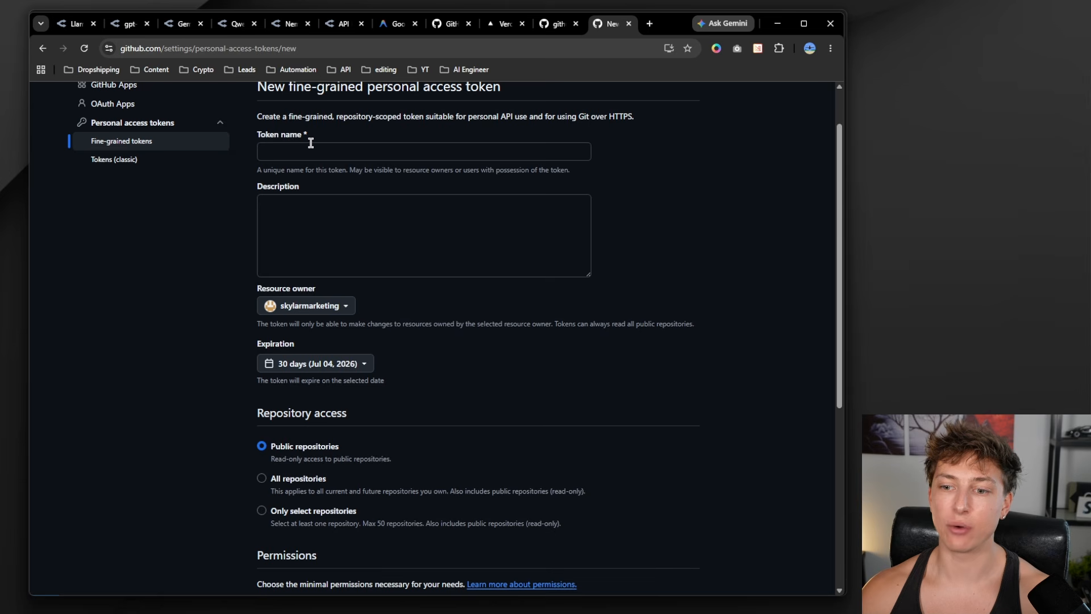
{"action": "scroll", "coordinate": [398, 262], "scroll_direction": "down", "scroll_amount": 2}
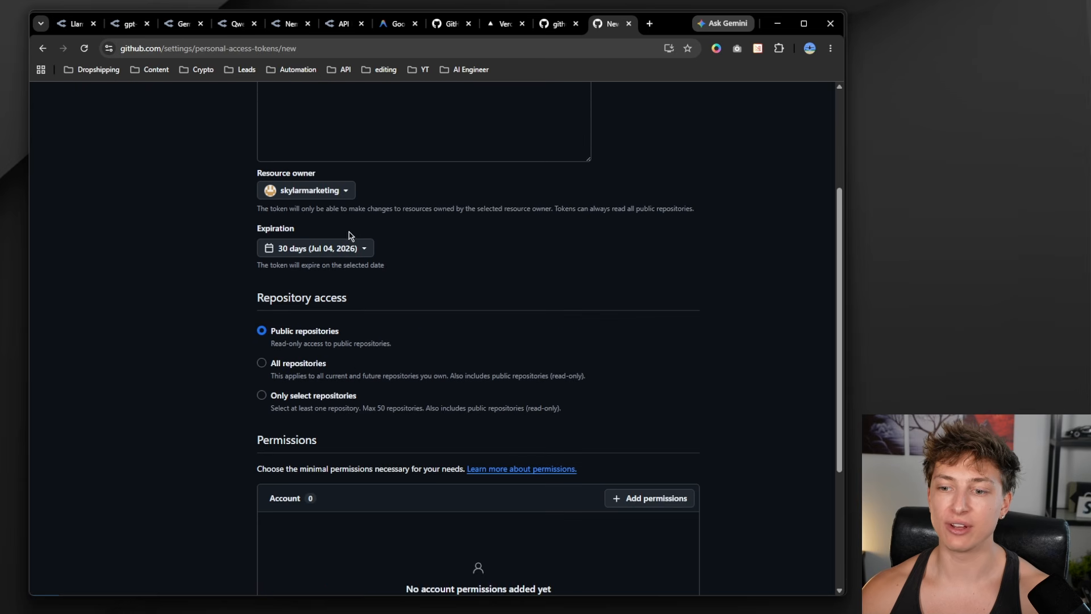
{"action": "scroll", "coordinate": [341, 330], "scroll_direction": "down", "scroll_amount": 1}
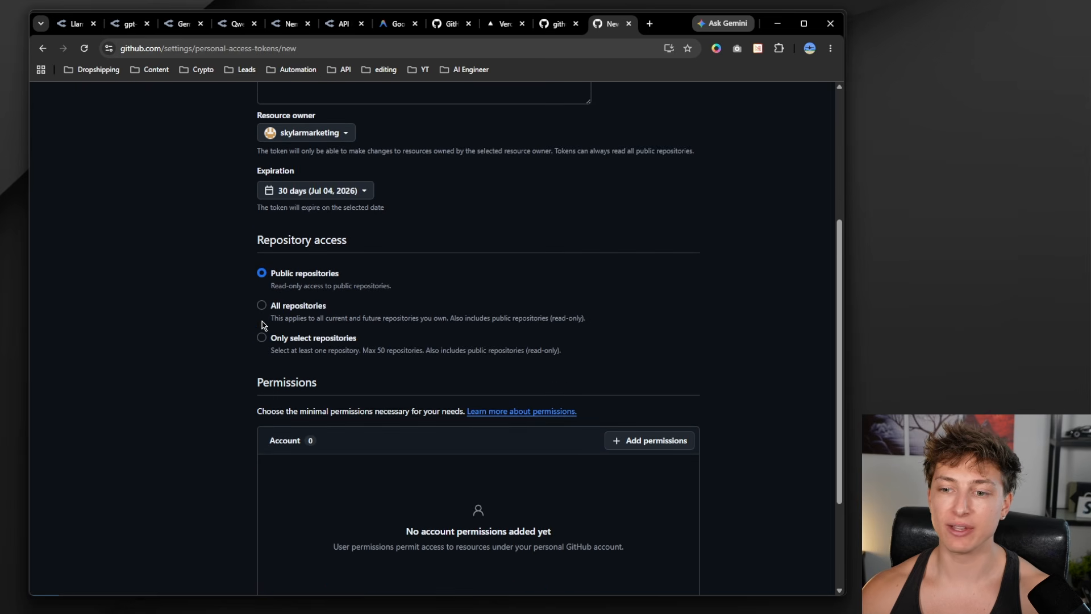
{"action": "scroll", "coordinate": [409, 381], "scroll_direction": "down", "scroll_amount": 2}
{"action": "scroll", "coordinate": [398, 396], "scroll_direction": "up", "scroll_amount": 2}
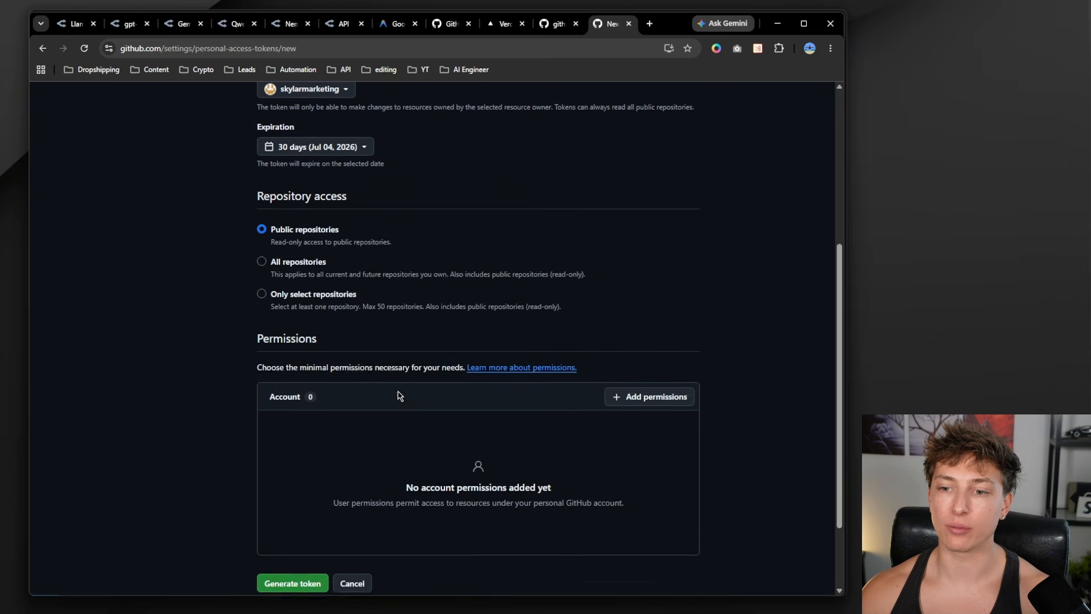
{"action": "left_click", "coordinate": [262, 277]}
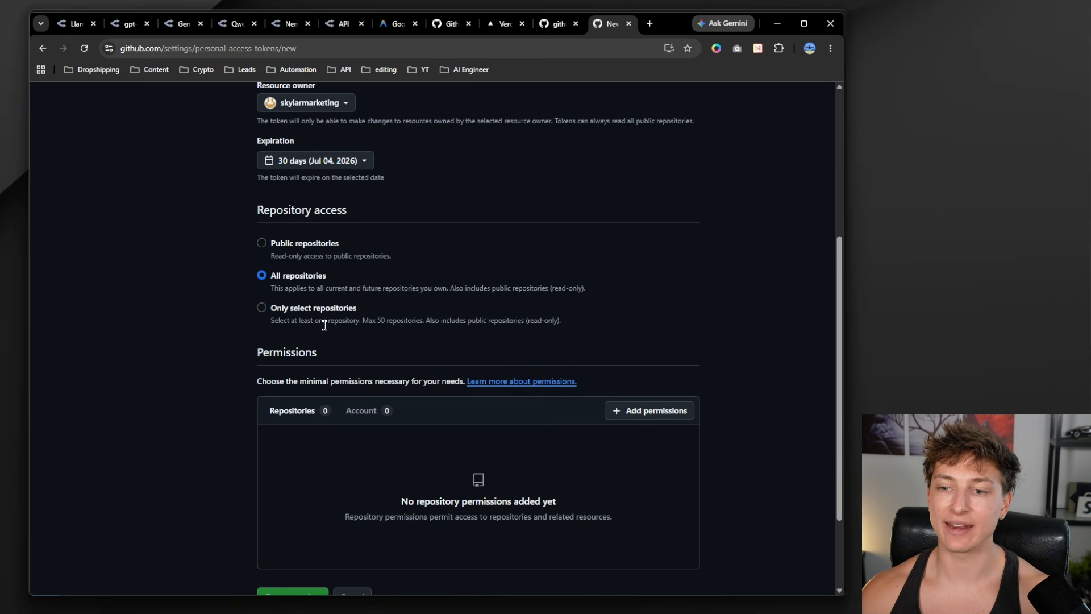
{"action": "scroll", "coordinate": [352, 364], "scroll_direction": "up", "scroll_amount": 3}
{"action": "left_click", "coordinate": [347, 334]}
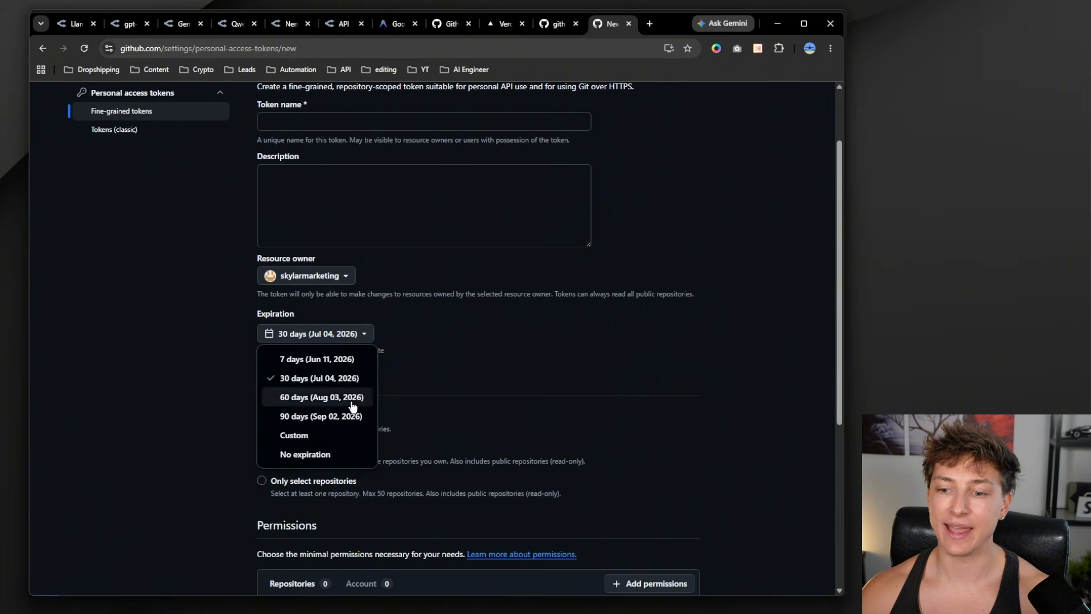
{"action": "left_click", "coordinate": [302, 454]}
{"action": "scroll", "coordinate": [302, 284], "scroll_direction": "up", "scroll_amount": 2}
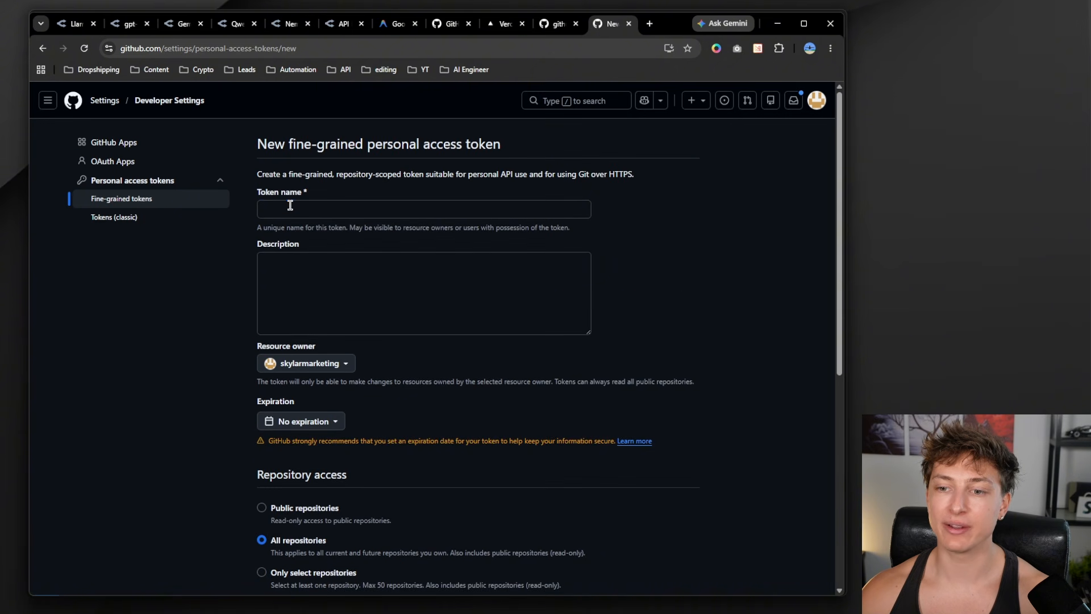
Step: Name the new fine-grained personal access token Claude and generate it
{"action": "left_click", "coordinate": [290, 209]}
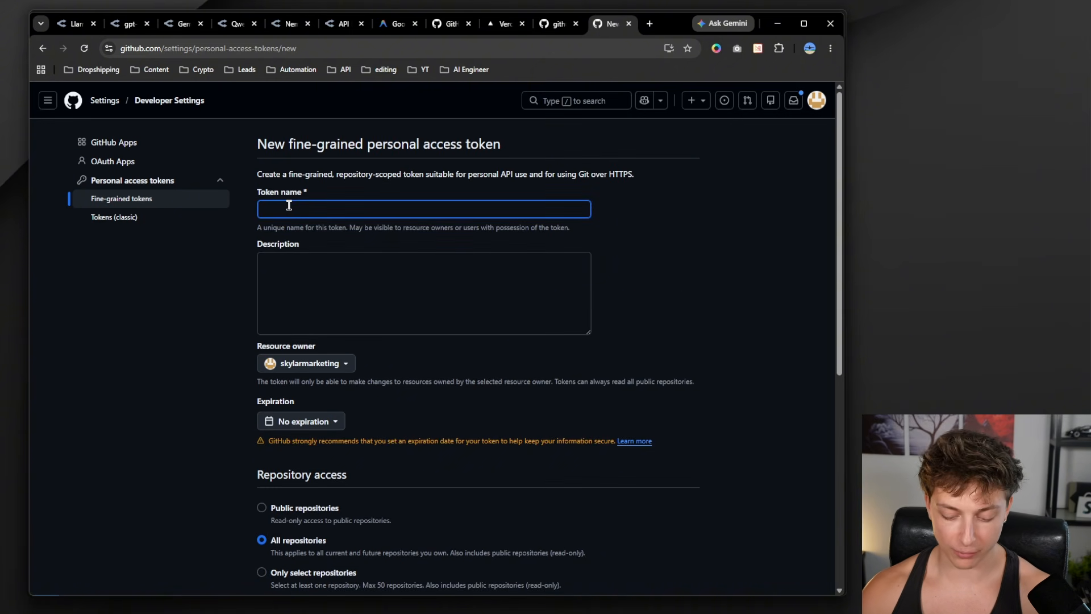
{"action": "type", "text": "c"}
{"action": "scroll", "coordinate": [289, 206], "scroll_direction": "down", "scroll_amount": 6}
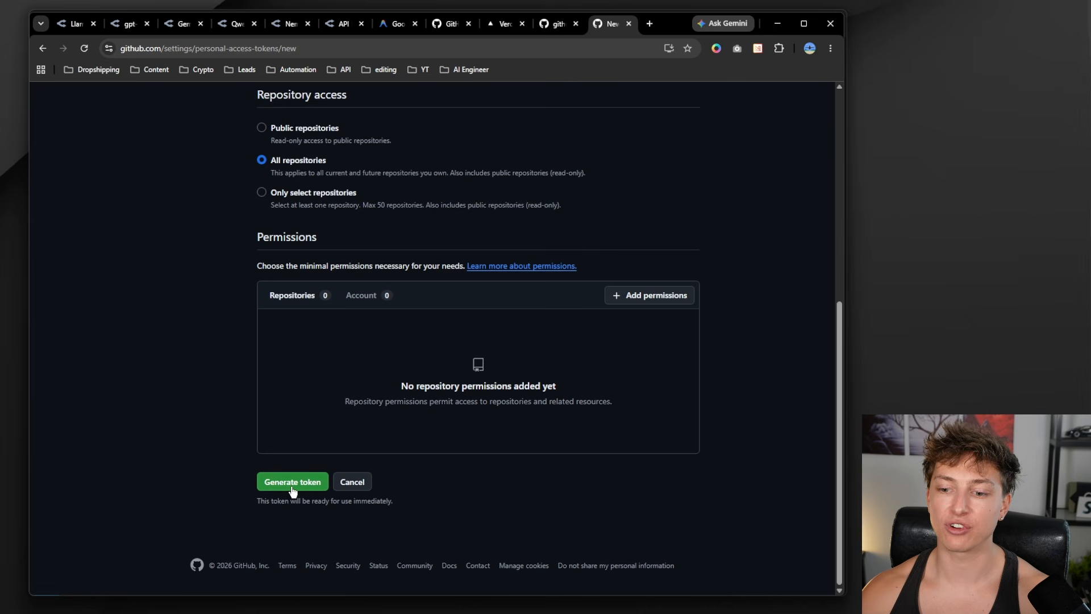
{"action": "left_click", "coordinate": [291, 482]}
{"action": "left_click", "coordinate": [576, 370]}
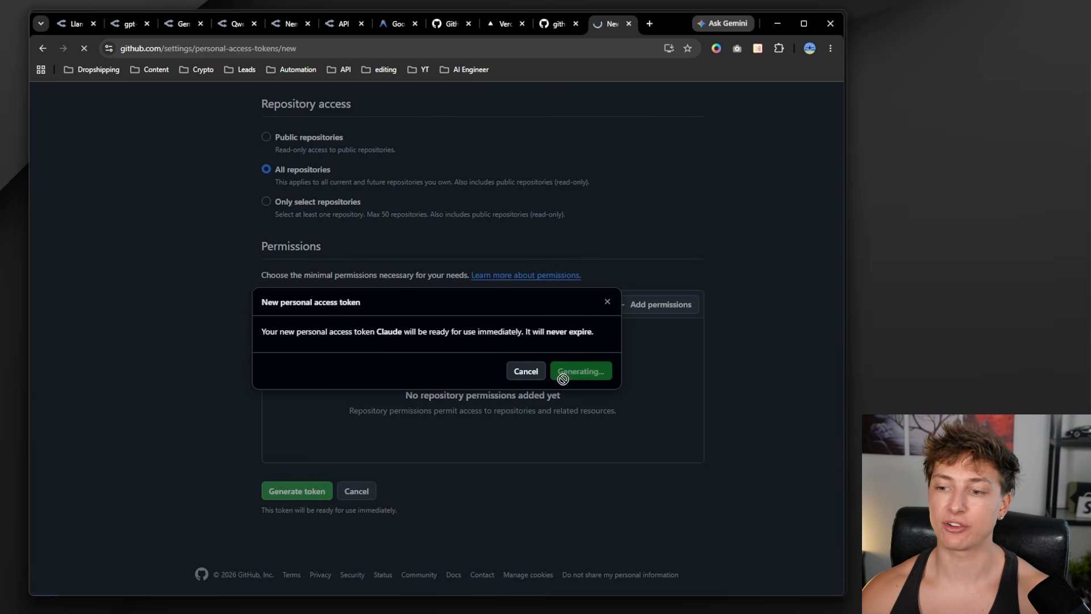
Step: Copy the guide's claude mcp add-json github command, paste it into a new Antigravity terminal and select its YOUR_GITHUB_PAT placeholder
{"action": "key", "text": "ctrl+Page_Up"}
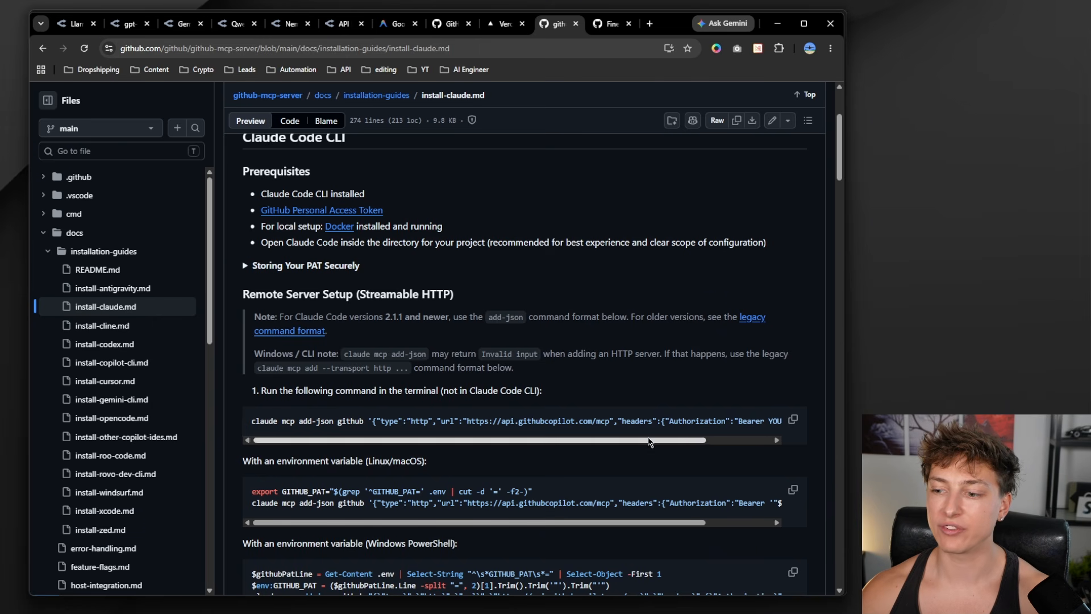
{"action": "left_click", "coordinate": [794, 421]}
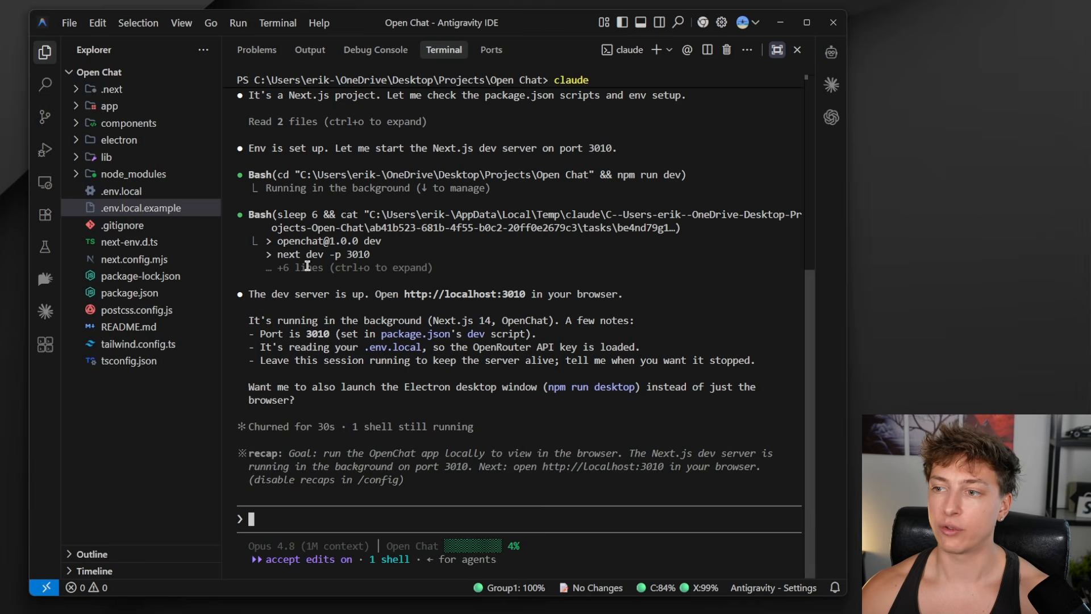
{"action": "key", "text": "alt+Tab"}
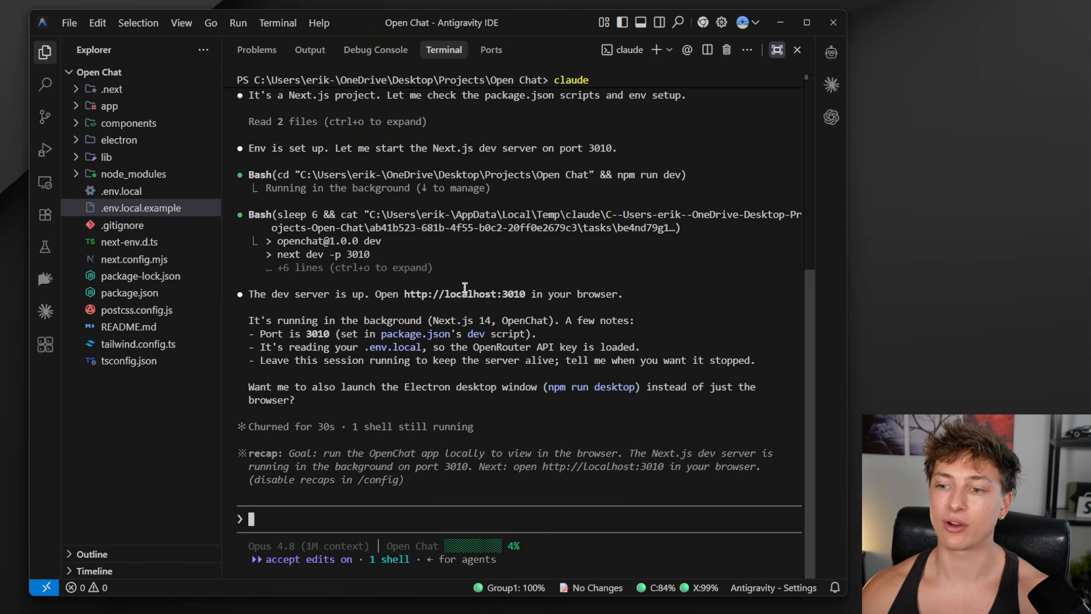
{"action": "left_click", "coordinate": [657, 50]}
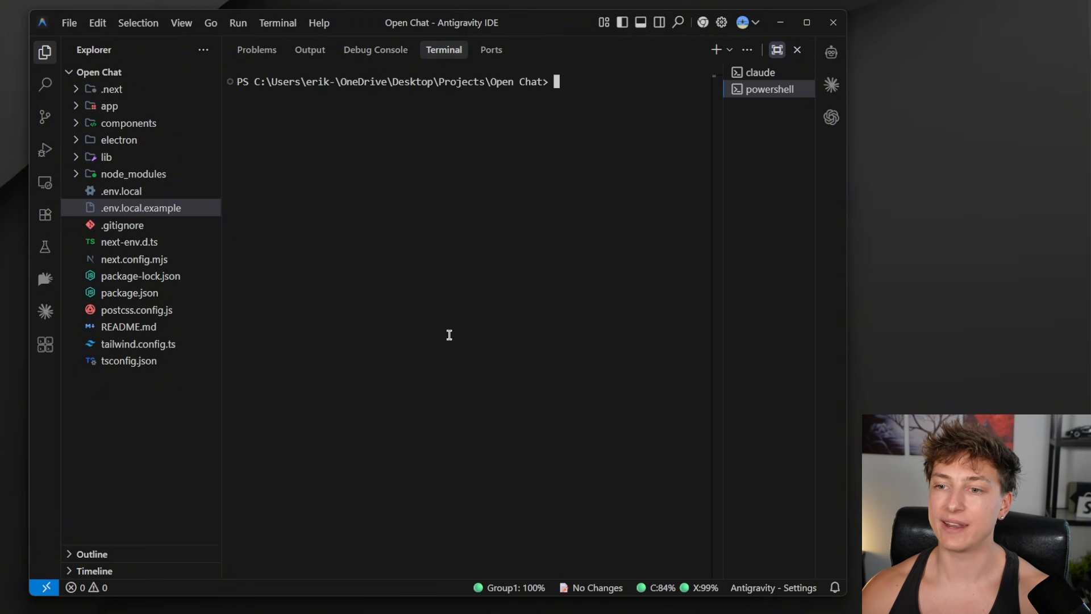
{"action": "key", "text": "ctrl+v"}
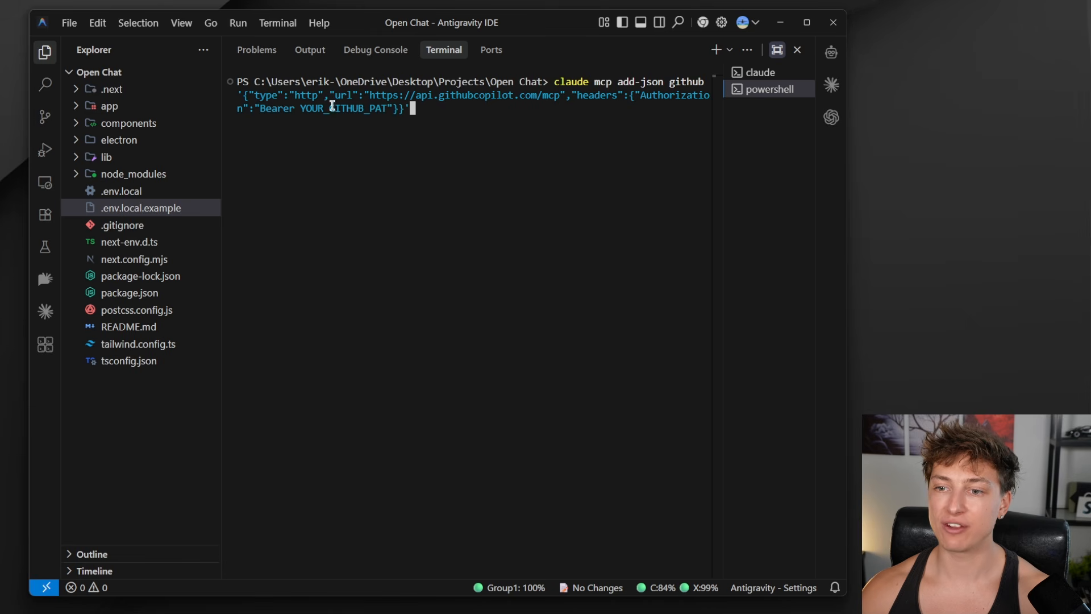
{"action": "double_click", "coordinate": [385, 108]}
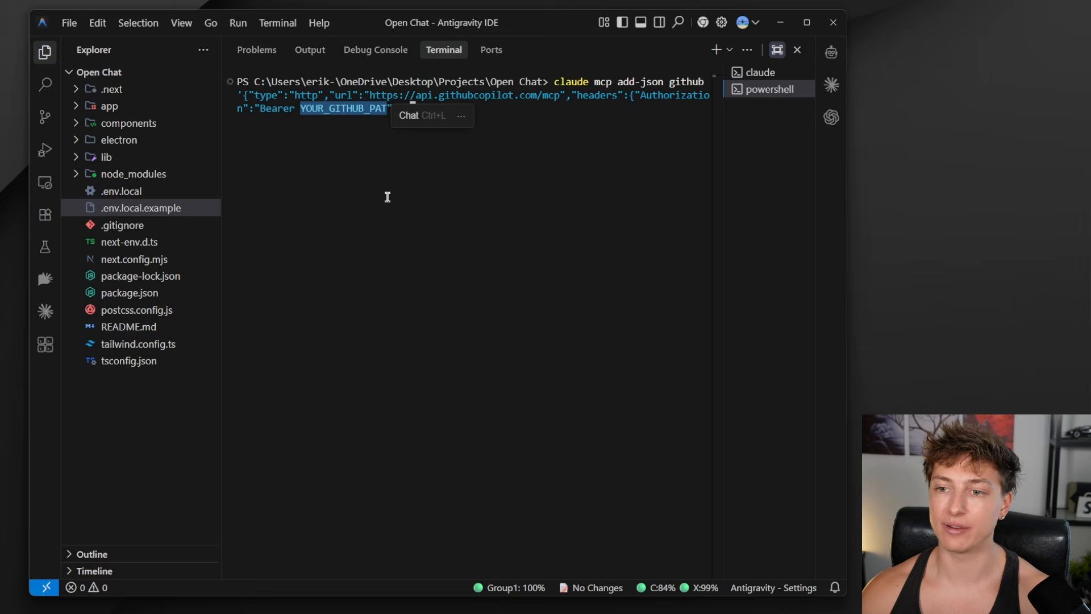
Step: Switch to Chrome, close the GitHub guide, open Vercel's "Use Vercel's MCP server" documentation and review its Claude Code setup commands
{"action": "key", "text": "alt+Tab"}
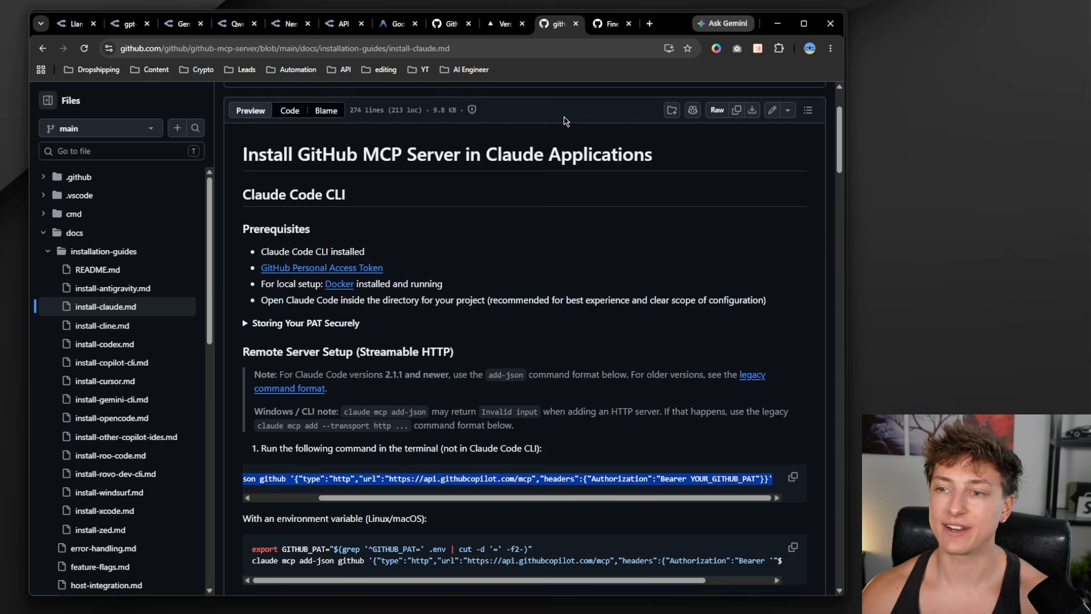
{"action": "left_click", "coordinate": [575, 23]}
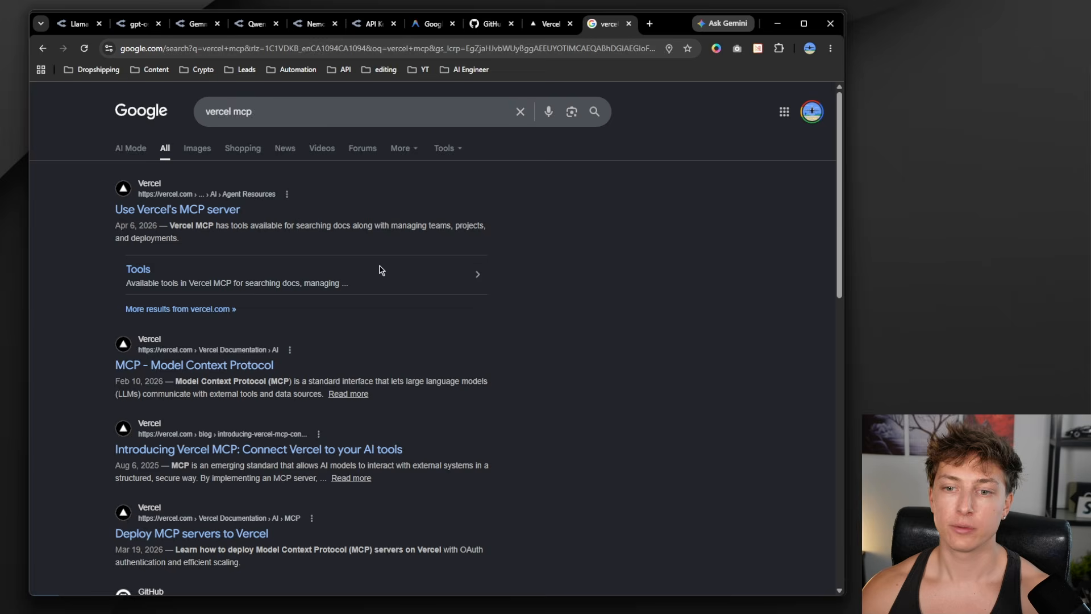
{"action": "left_click", "coordinate": [173, 215]}
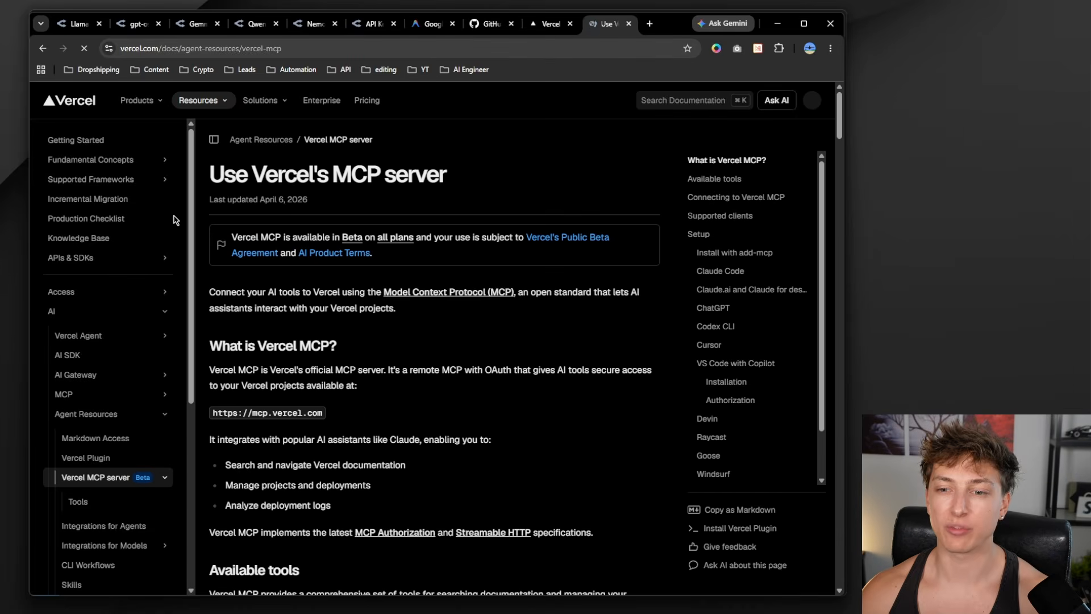
{"action": "scroll", "coordinate": [429, 349], "scroll_direction": "down", "scroll_amount": 3}
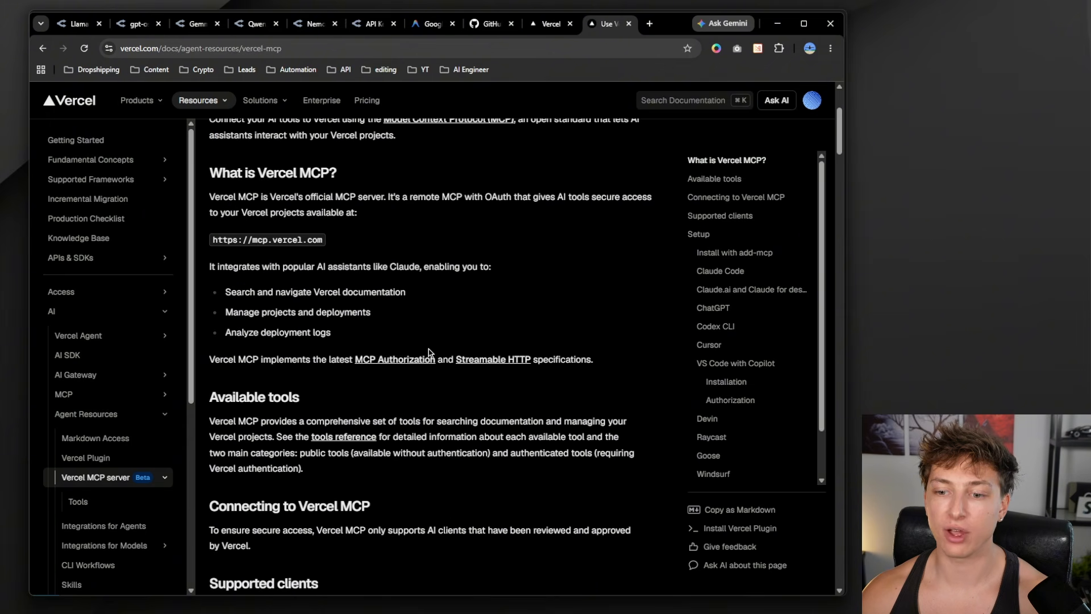
{"action": "scroll", "coordinate": [415, 360], "scroll_direction": "down", "scroll_amount": 10}
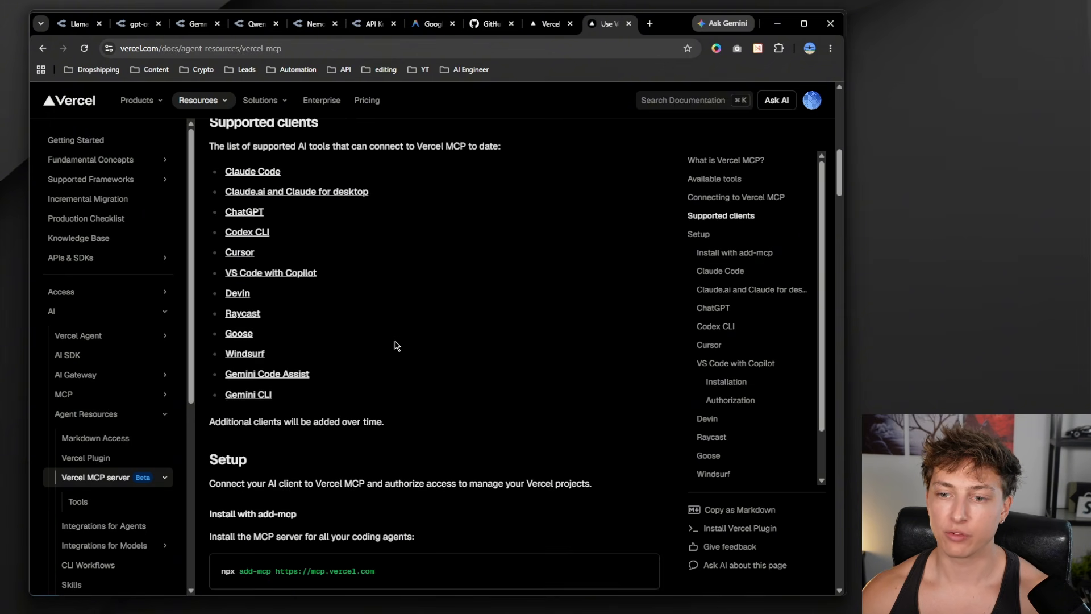
{"action": "scroll", "coordinate": [346, 409], "scroll_direction": "down", "scroll_amount": 3}
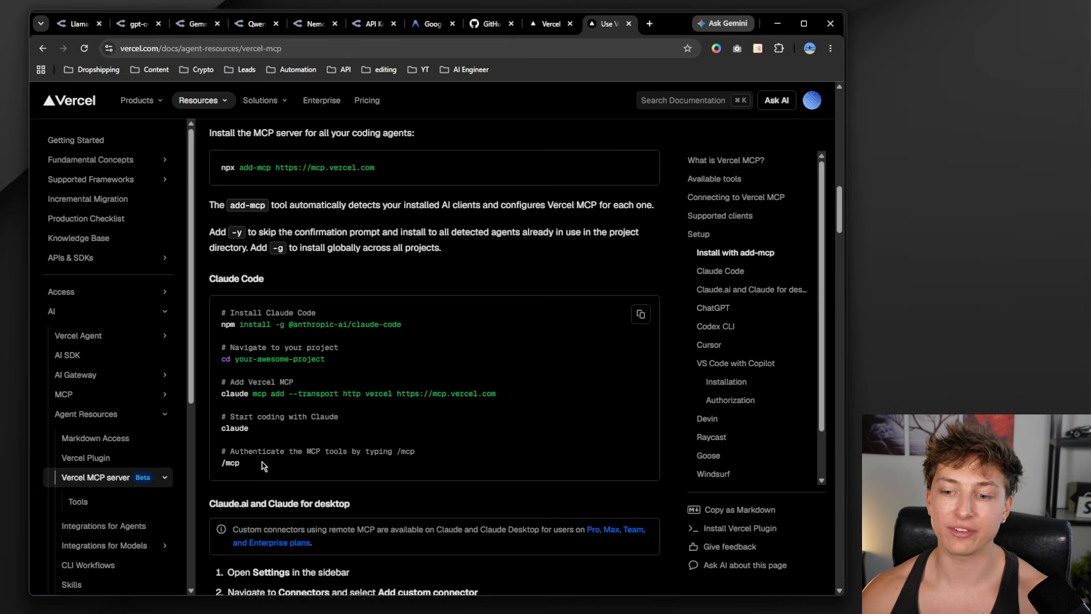
{"action": "left_click_drag", "start_coordinate": [321, 463], "coordinate": [219, 465]}
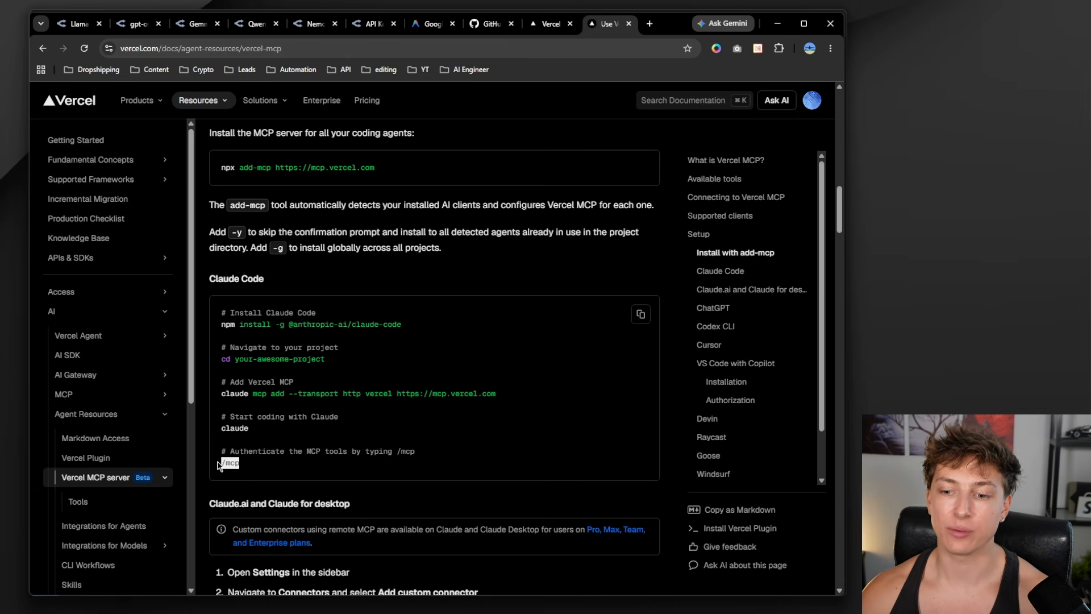
{"action": "left_click", "coordinate": [256, 467]}
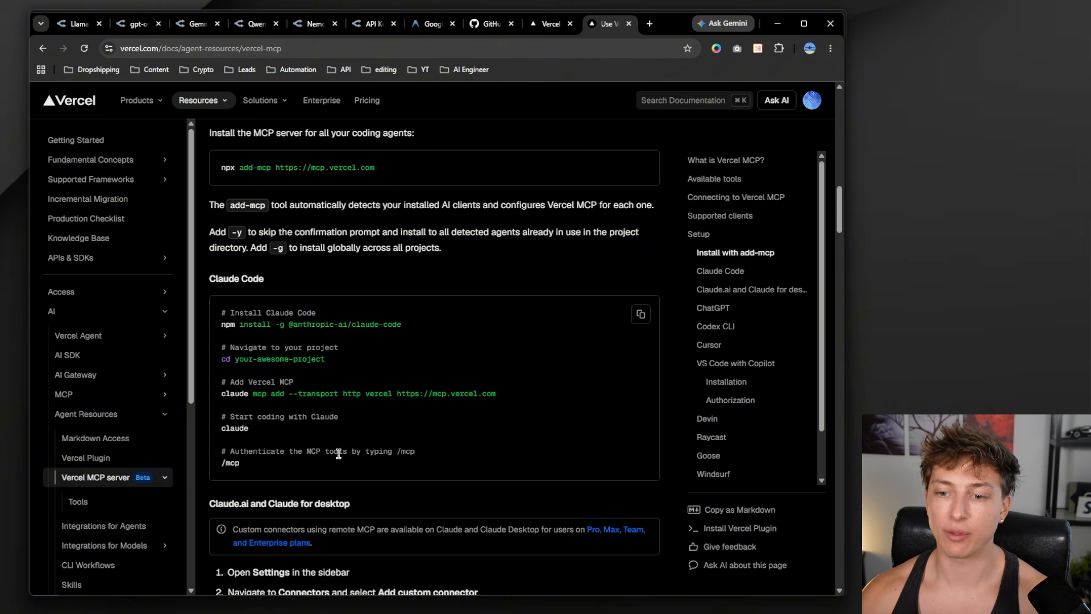
Step: In Antigravity, give Claude Code the copied Vercel setup commands with "add this mcp to this project only" and approve its command
{"action": "key", "text": "alt+Tab"}
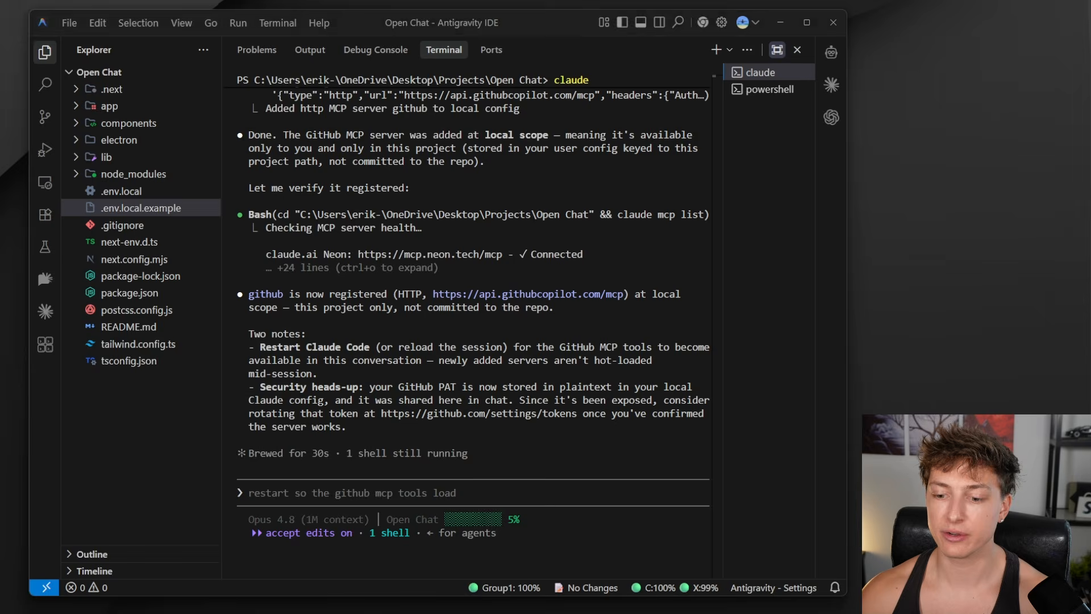
{"action": "key", "text": "ctrl+v"}
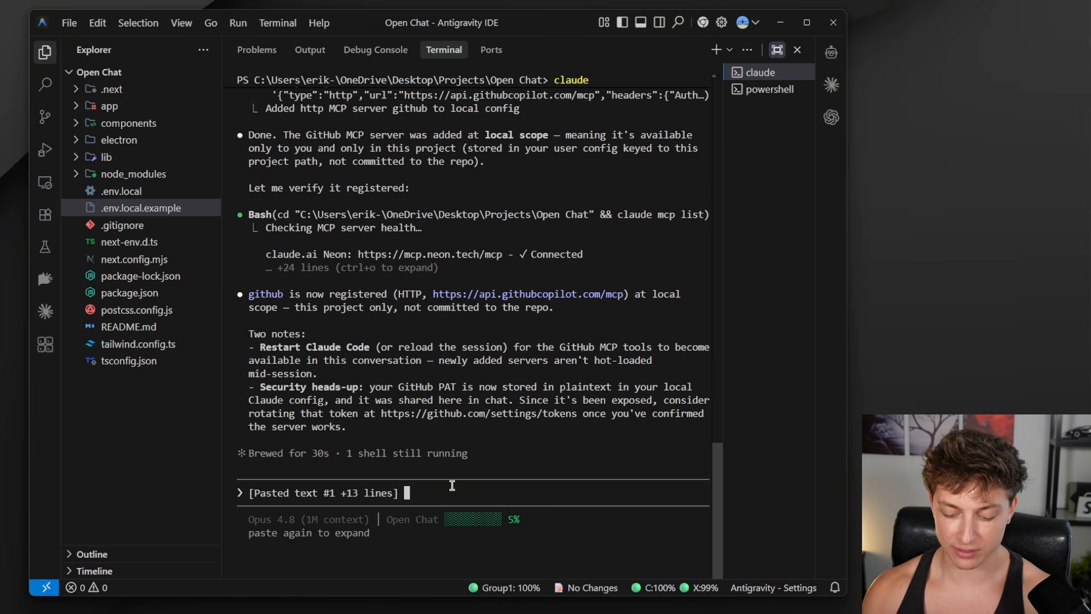
{"action": "type", "text": "add this mcp to this project only"}
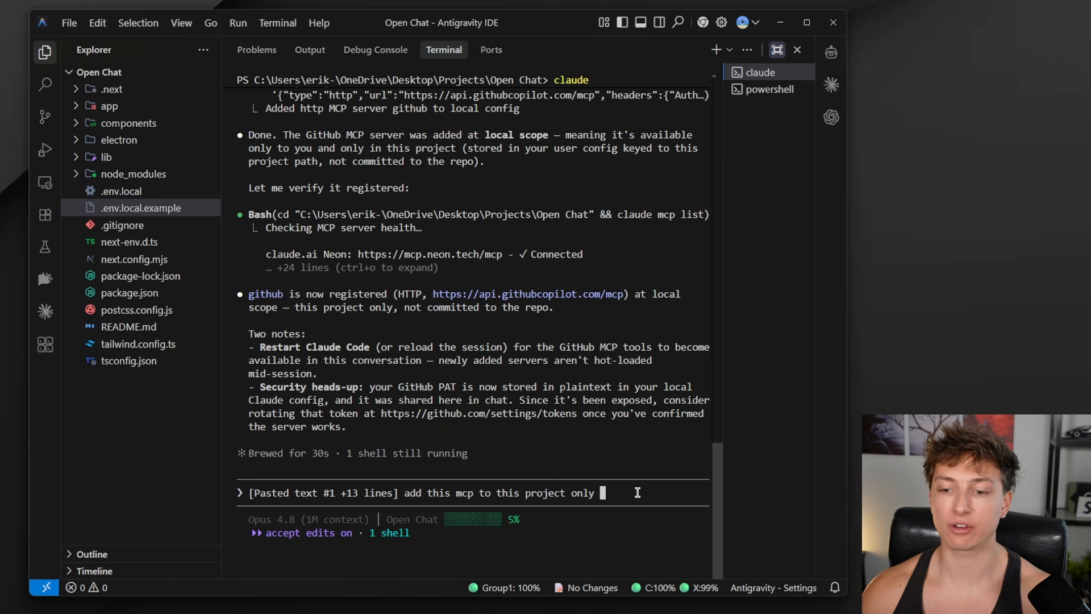
{"action": "key", "text": "Return"}
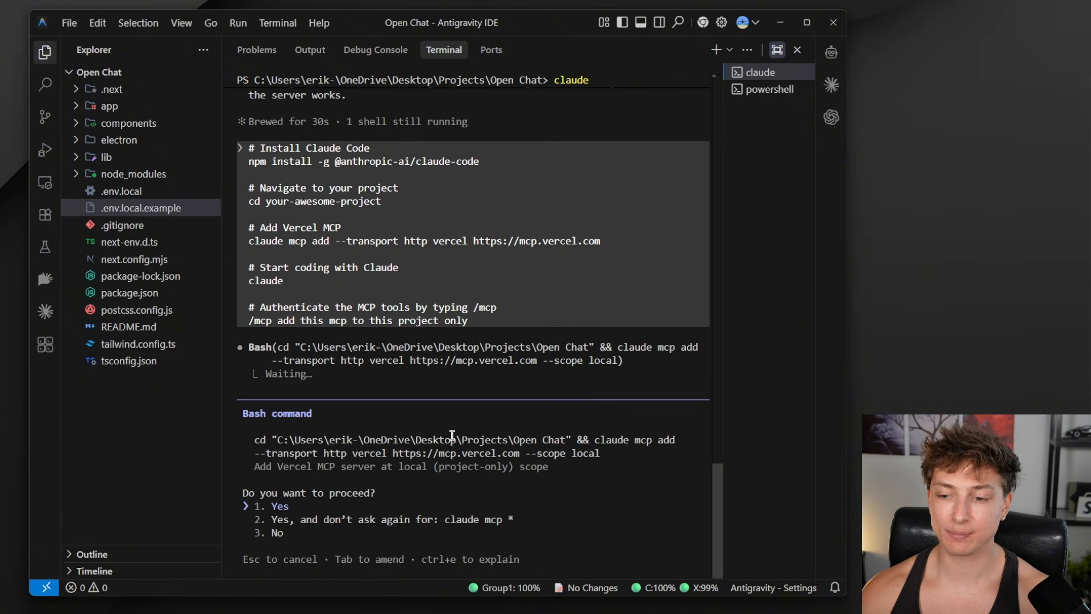
{"action": "key", "text": "Return"}
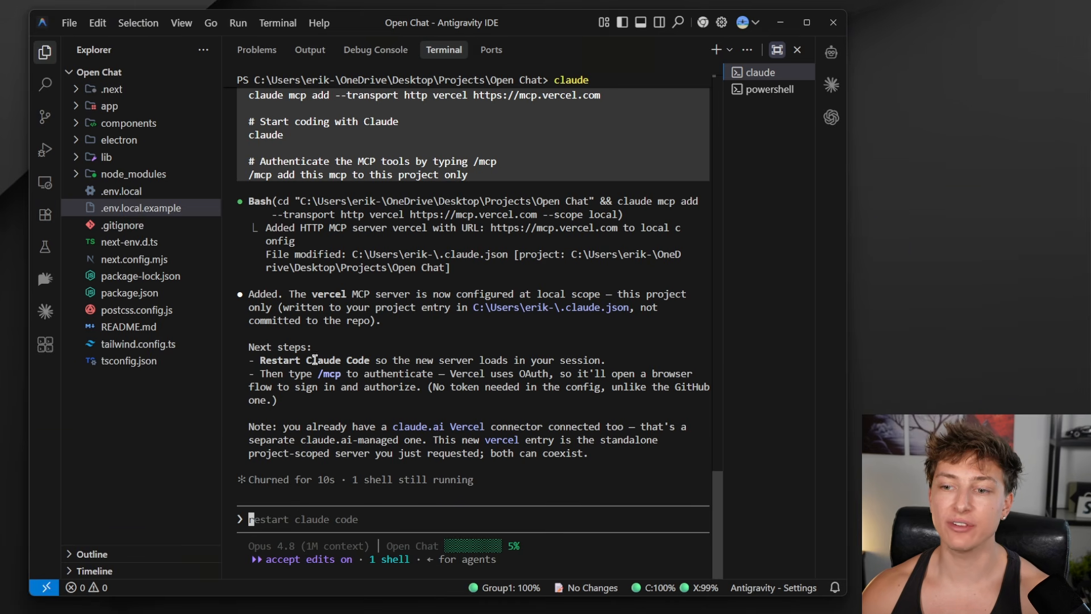
Step: Delete the unused powershell terminal and start a fresh Claude Code session with claude in a new terminal
{"action": "mouse_move", "coordinate": [775, 89]}
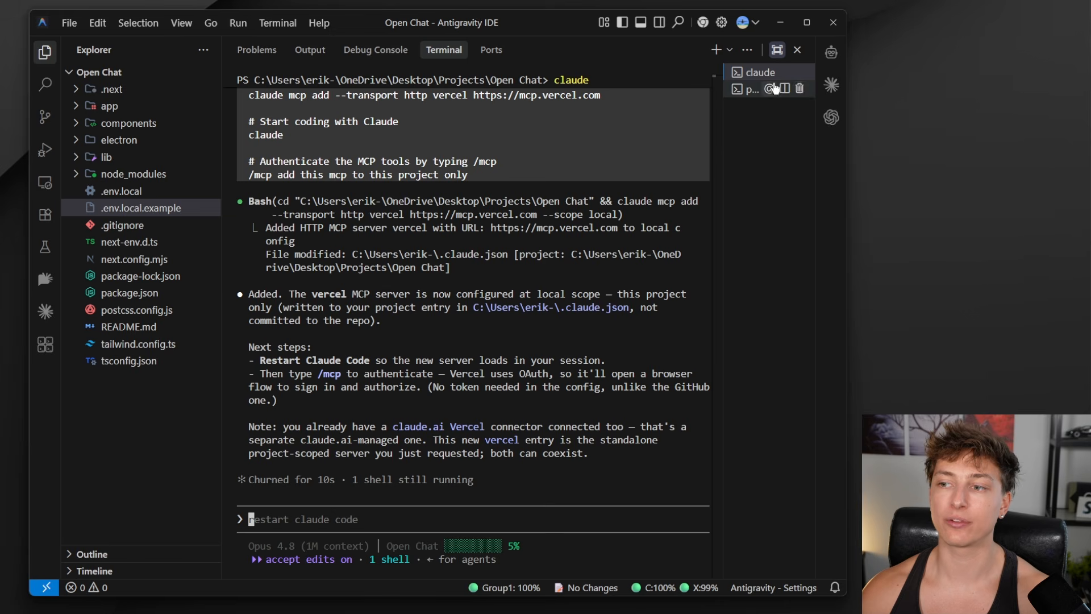
{"action": "left_click", "coordinate": [801, 89]}
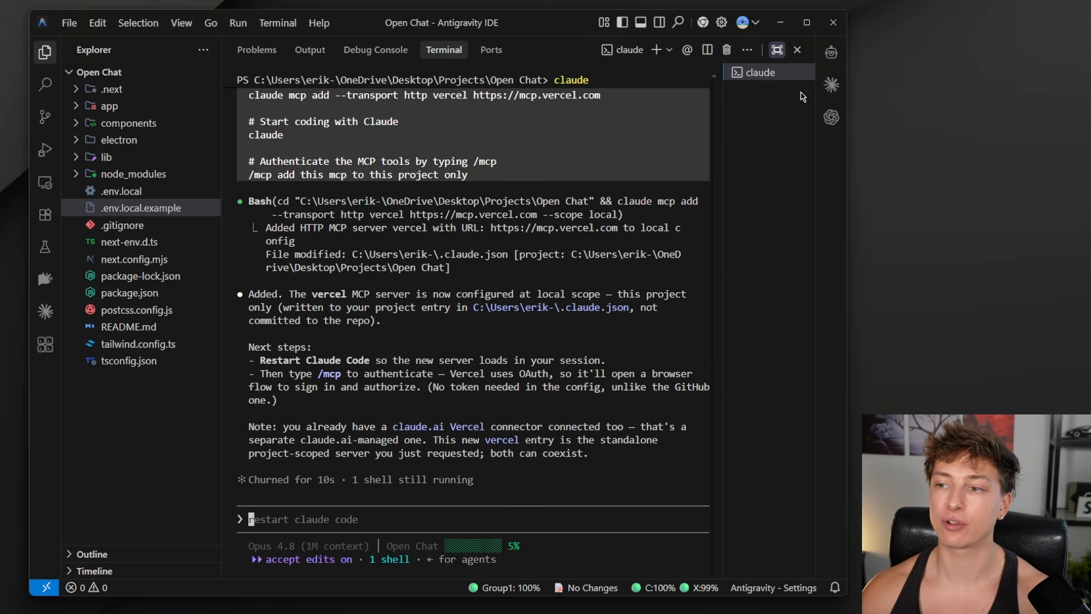
{"action": "left_click", "coordinate": [656, 51]}
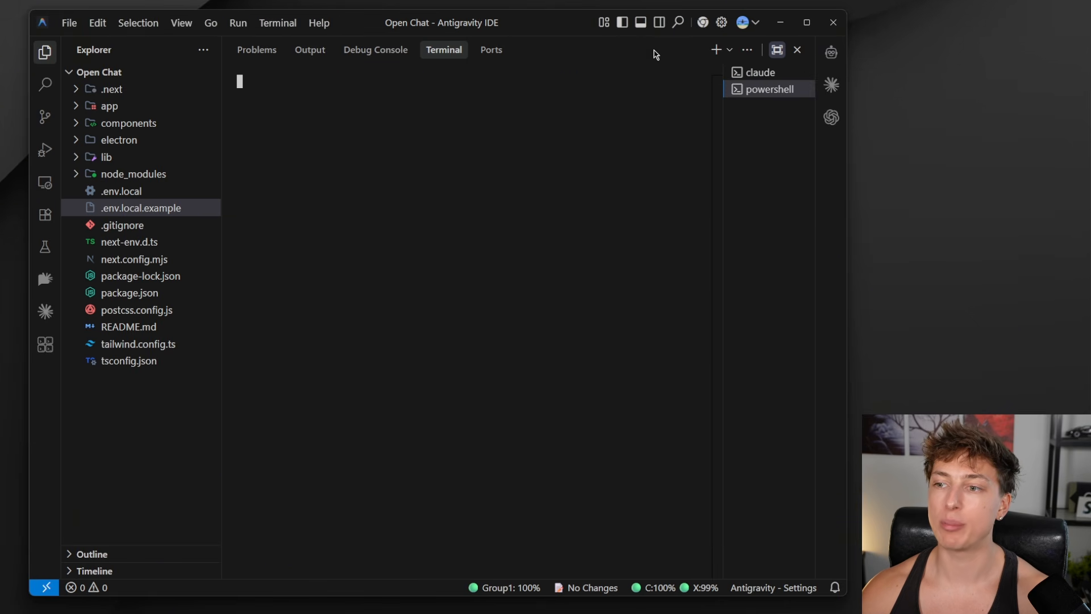
{"action": "type", "text": "claude"}
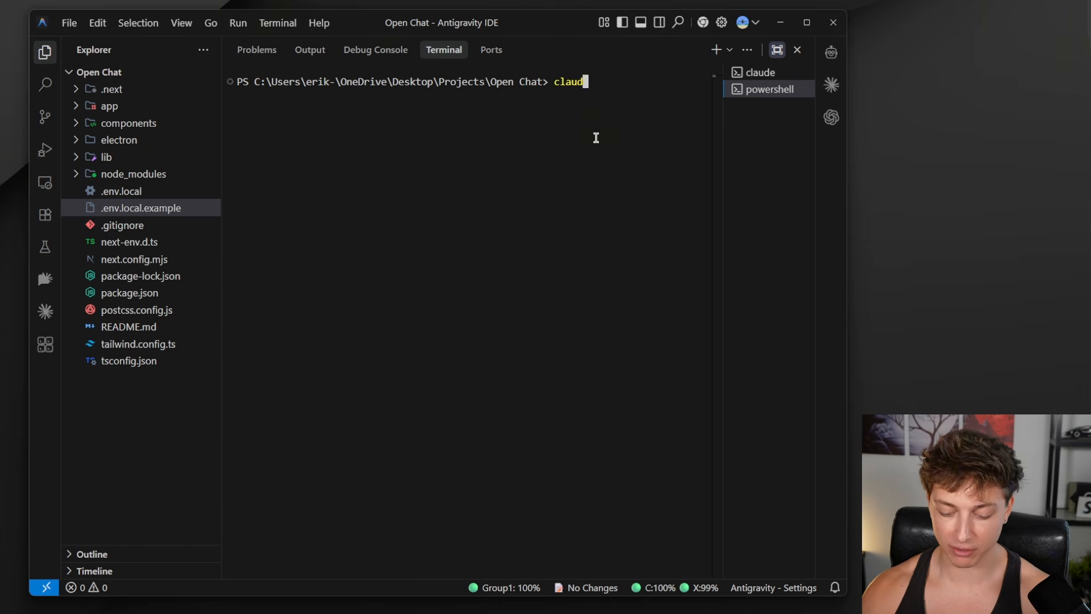
{"action": "key", "text": "Return"}
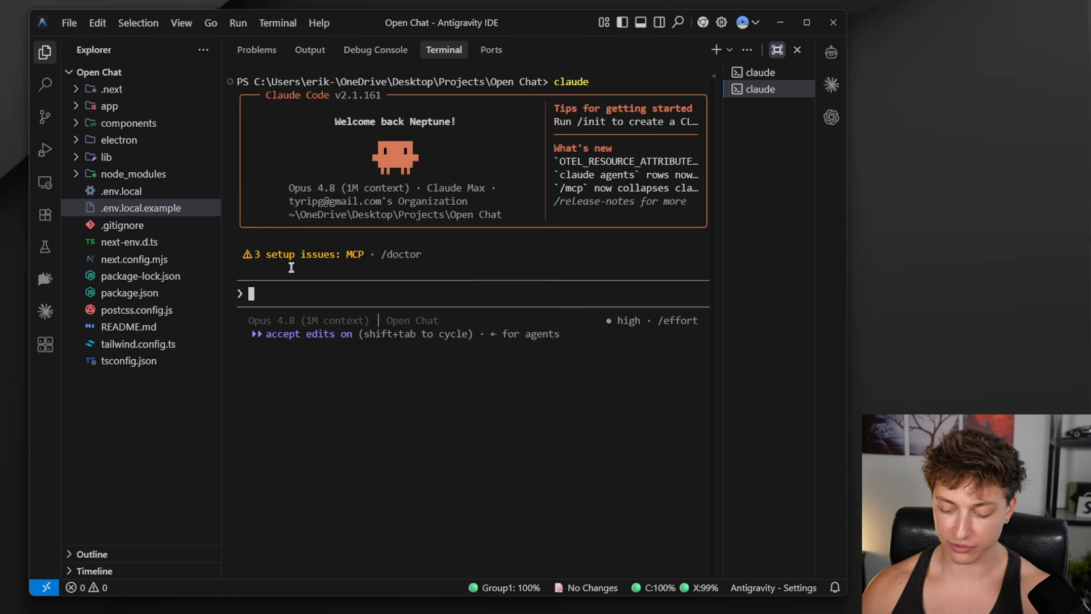
Step: List the MCP servers with /mcp and start authentication for the local vercel server
{"action": "type", "text": "/mcp"}
{"action": "key", "text": "Return"}
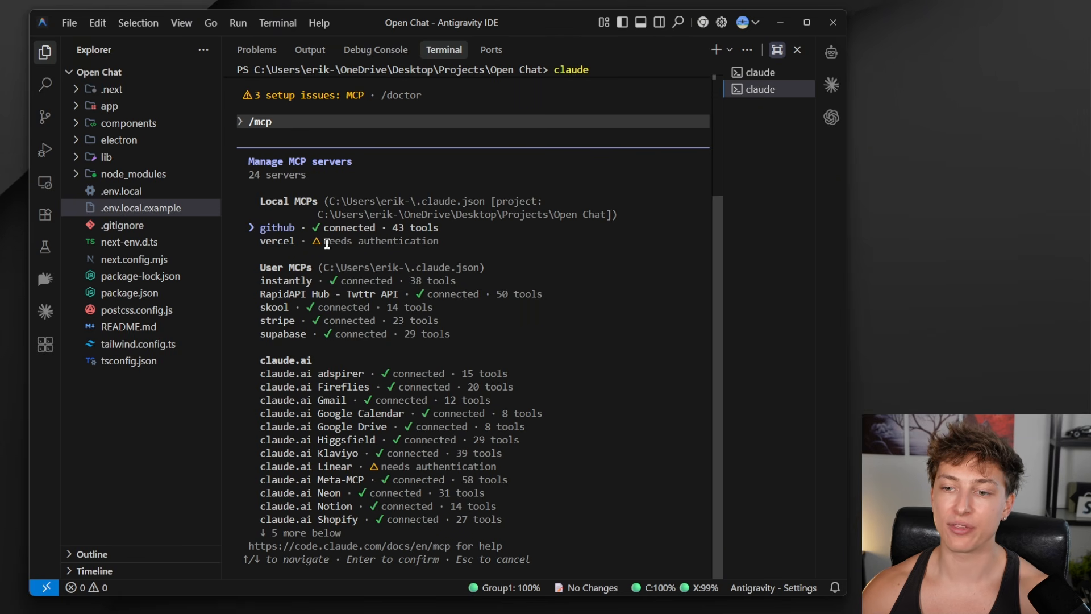
{"action": "key", "text": "Down"}
{"action": "key", "text": "Return"}
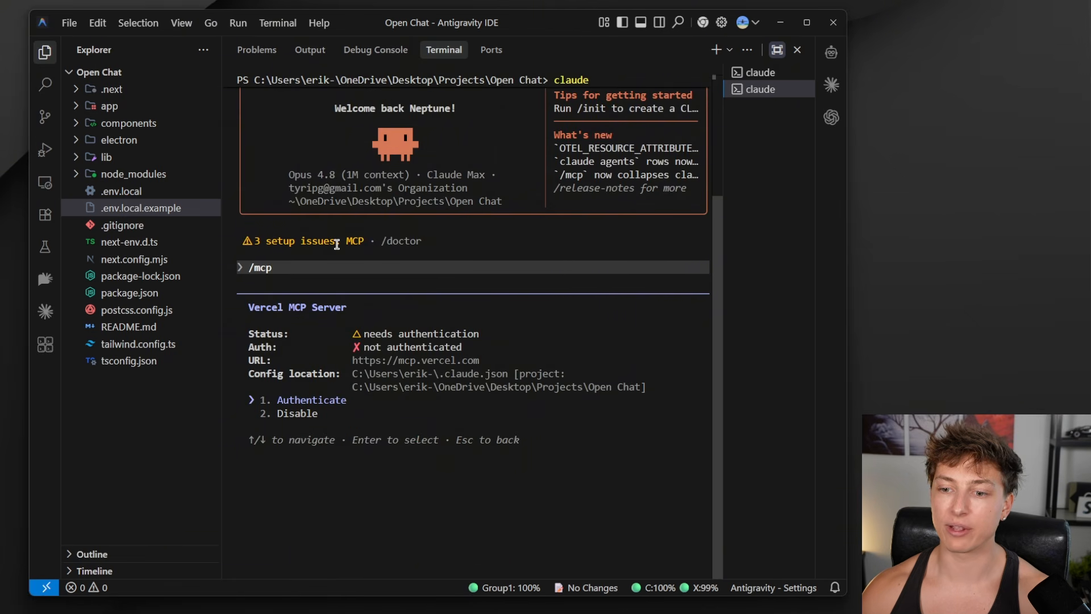
{"action": "key", "text": "Return"}
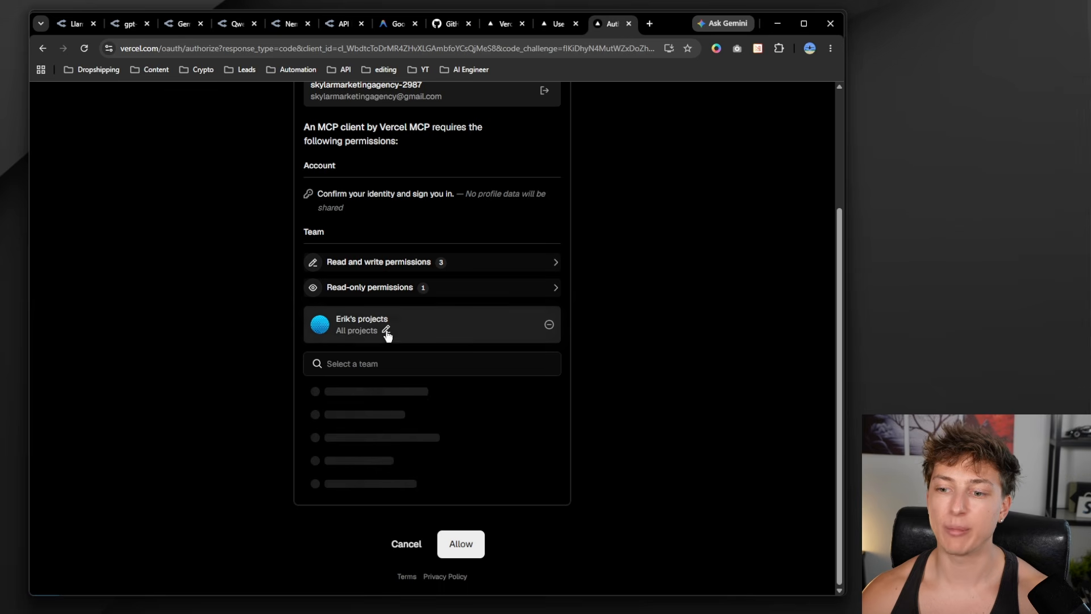
Step: Review the requested Vercel MCP permissions, allow access for all projects of the preselected team and close the authentication page
{"action": "scroll", "coordinate": [419, 381], "scroll_direction": "up", "scroll_amount": 2}
{"action": "scroll", "coordinate": [423, 381], "scroll_direction": "down", "scroll_amount": 1}
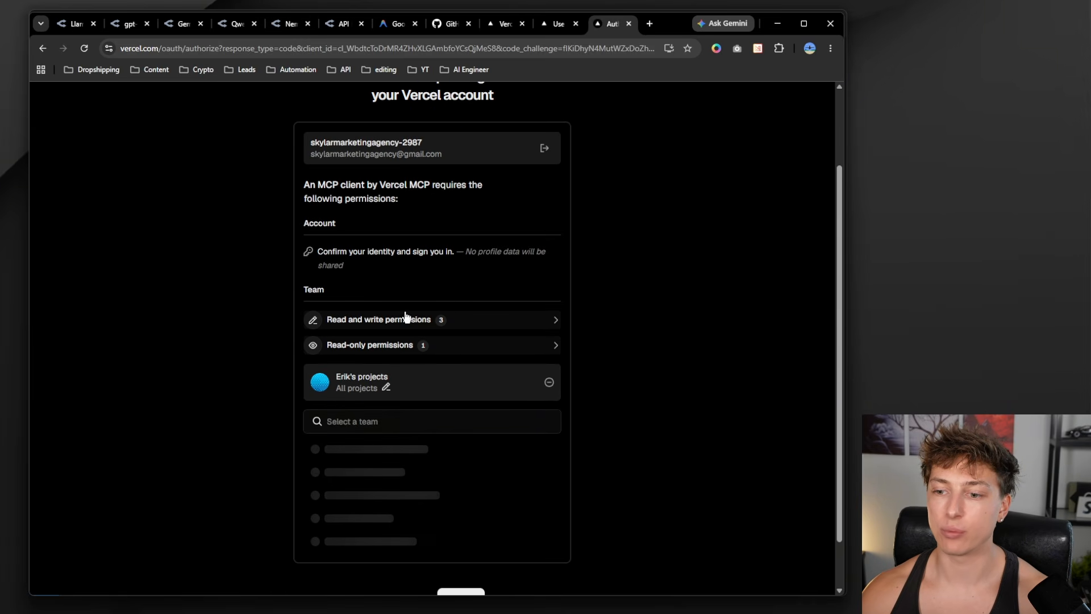
{"action": "scroll", "coordinate": [482, 485], "scroll_direction": "down", "scroll_amount": 1}
{"action": "left_click", "coordinate": [473, 541]}
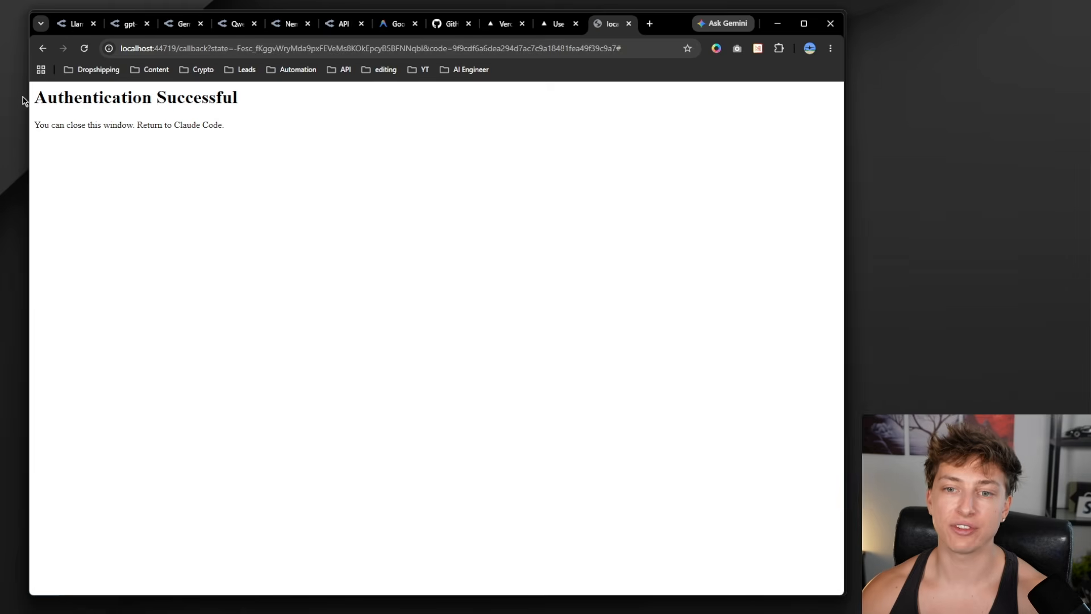
{"action": "left_click_drag", "start_coordinate": [25, 97], "coordinate": [293, 119]}
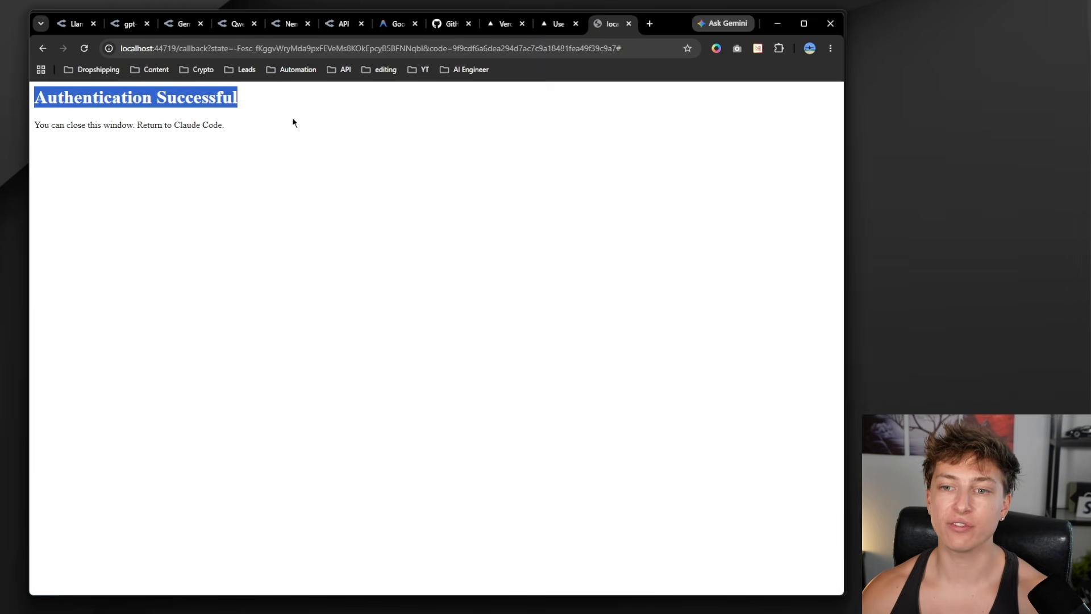
{"action": "left_click", "coordinate": [629, 23]}
Step: In Antigravity, restart Claude Code in a fresh terminal and submit "i want to push this to a new github repo and put live on vercel"
{"action": "key", "text": "alt+Tab"}
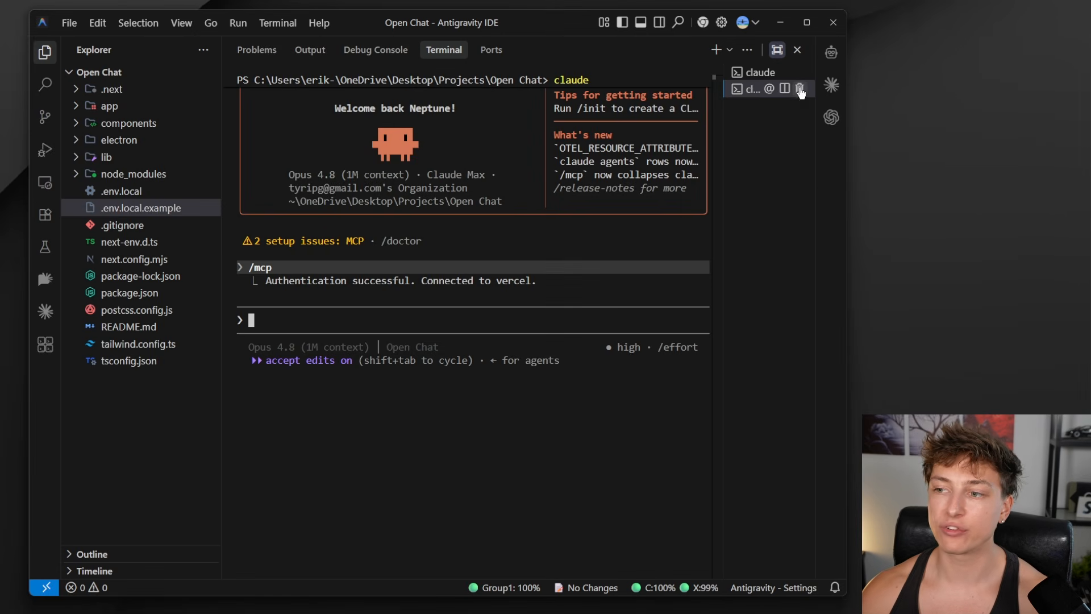
{"action": "left_click", "coordinate": [801, 89]}
{"action": "key", "text": "ctrl+shift+grave"}
{"action": "type", "text": "claude"}
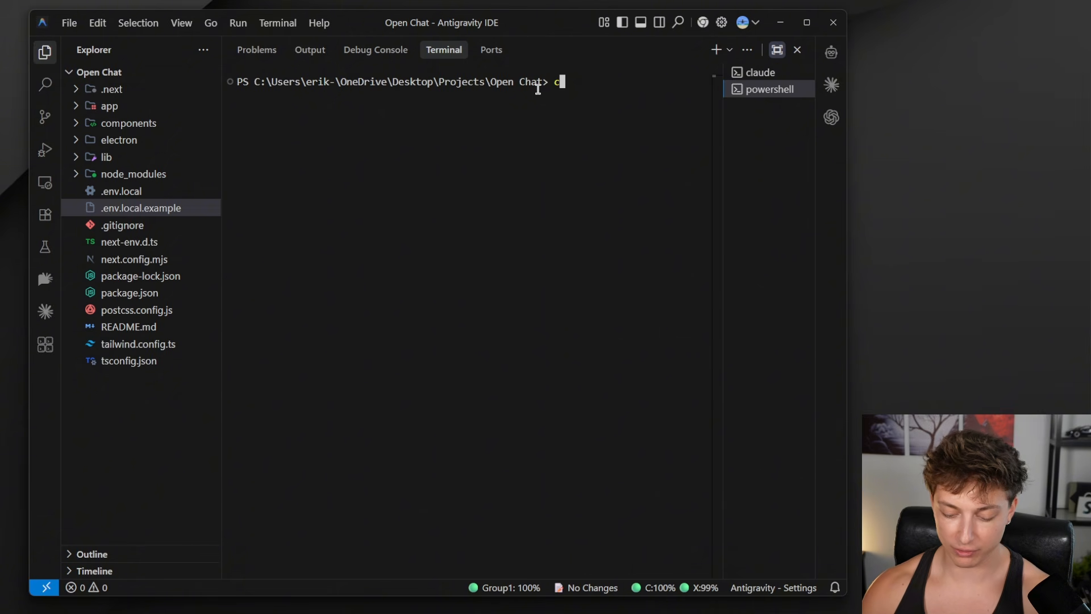
{"action": "key", "text": "Return"}
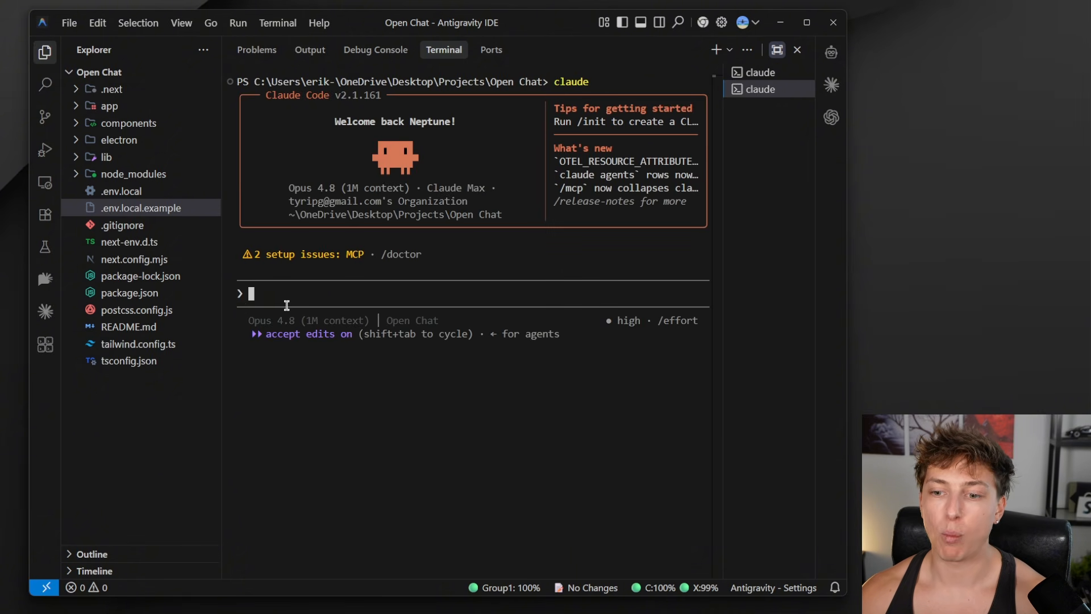
{"action": "type", "text": "i want to push this to a new github repo and put live on vercel"}
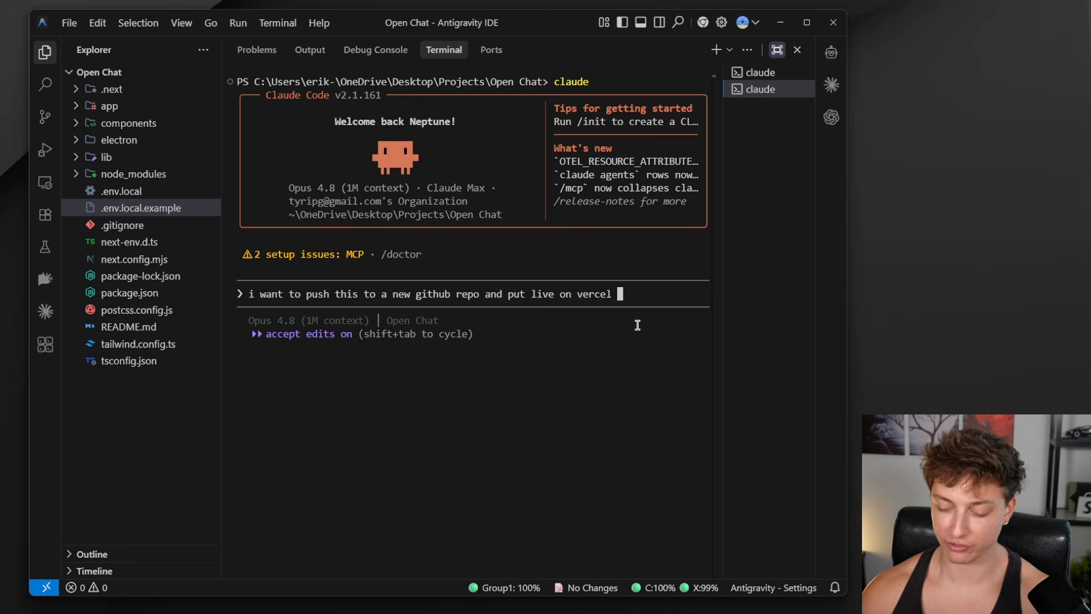
{"action": "key", "text": "Return"}
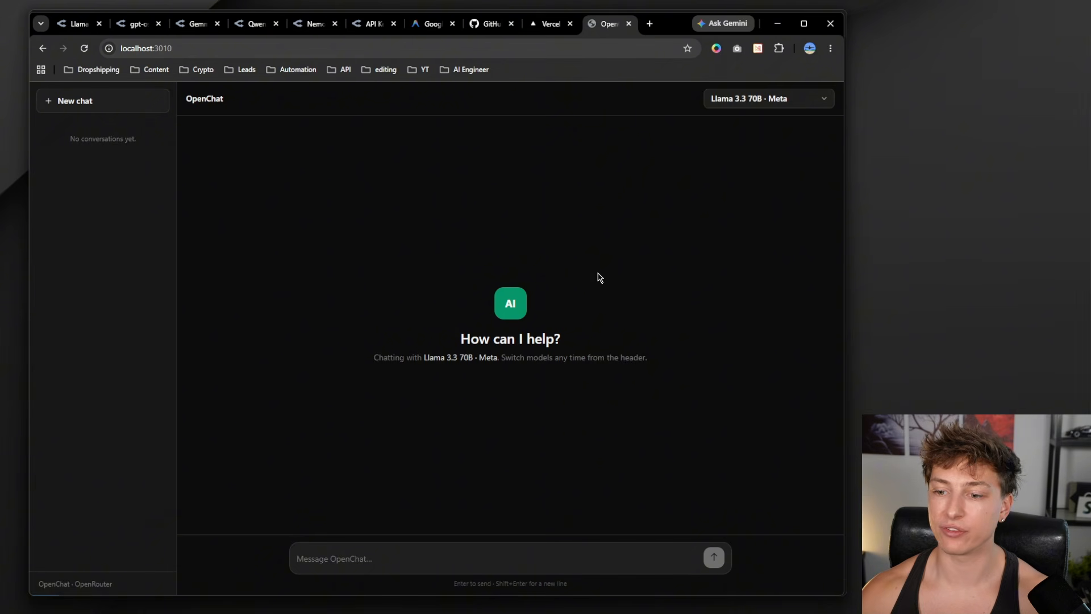
Step: In Chrome, inspect the model list and the web address of the local OpenChat page at localhost:3010
{"action": "left_click", "coordinate": [743, 106]}
{"action": "left_click", "coordinate": [567, 199]}
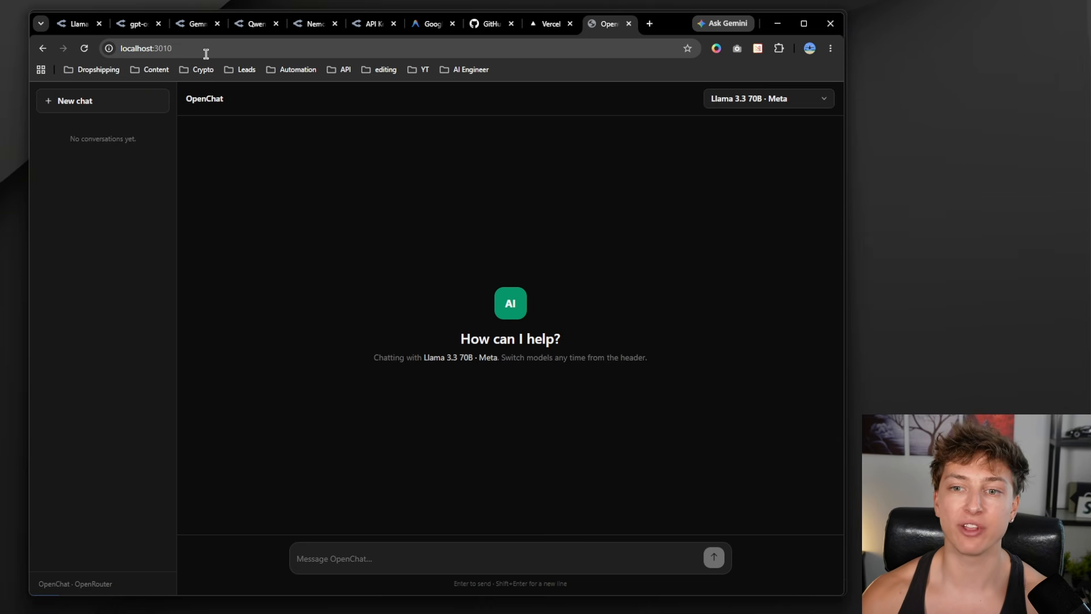
{"action": "left_click_drag", "start_coordinate": [192, 49], "coordinate": [90, 44]}
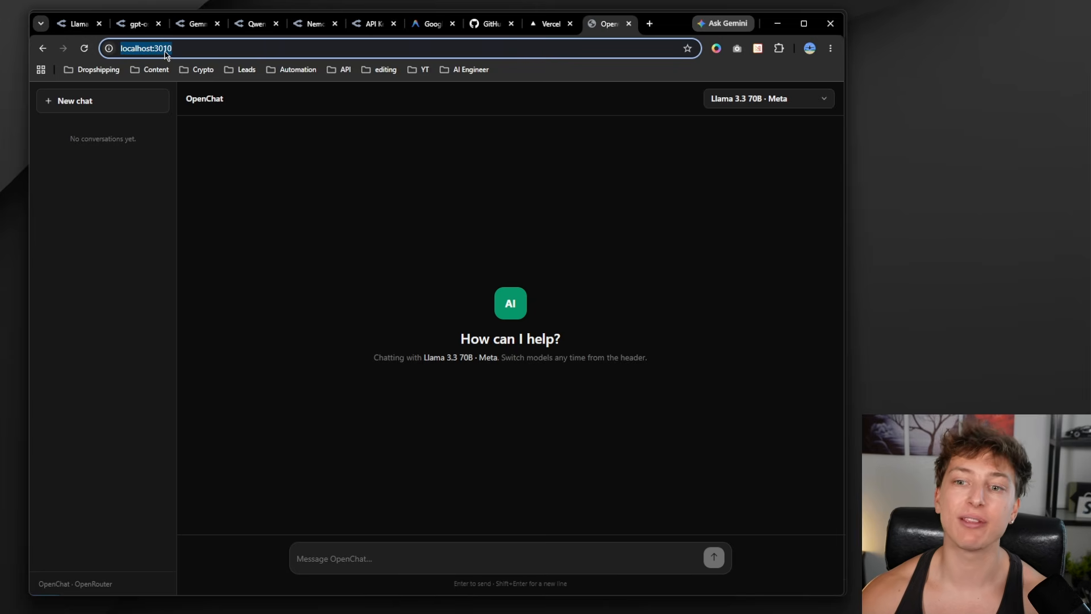
{"action": "left_click", "coordinate": [186, 48]}
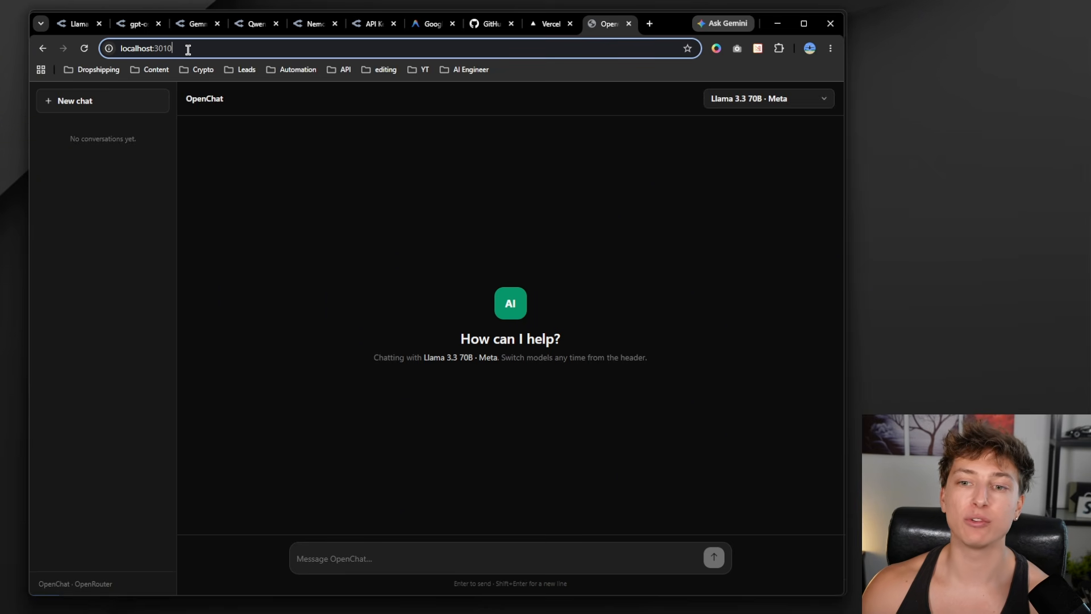
Step: Copy the live URL from Claude Code's deployment summary in Antigravity and open it in a new Chrome tab
{"action": "key", "text": "alt+Tab"}
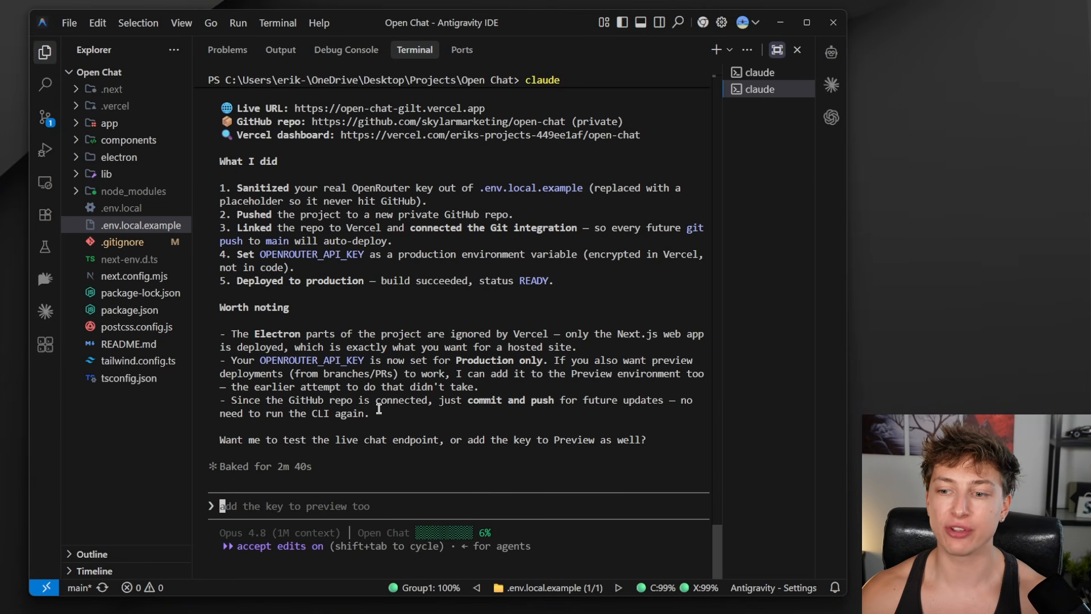
{"action": "scroll", "coordinate": [307, 390], "scroll_direction": "up", "scroll_amount": 2}
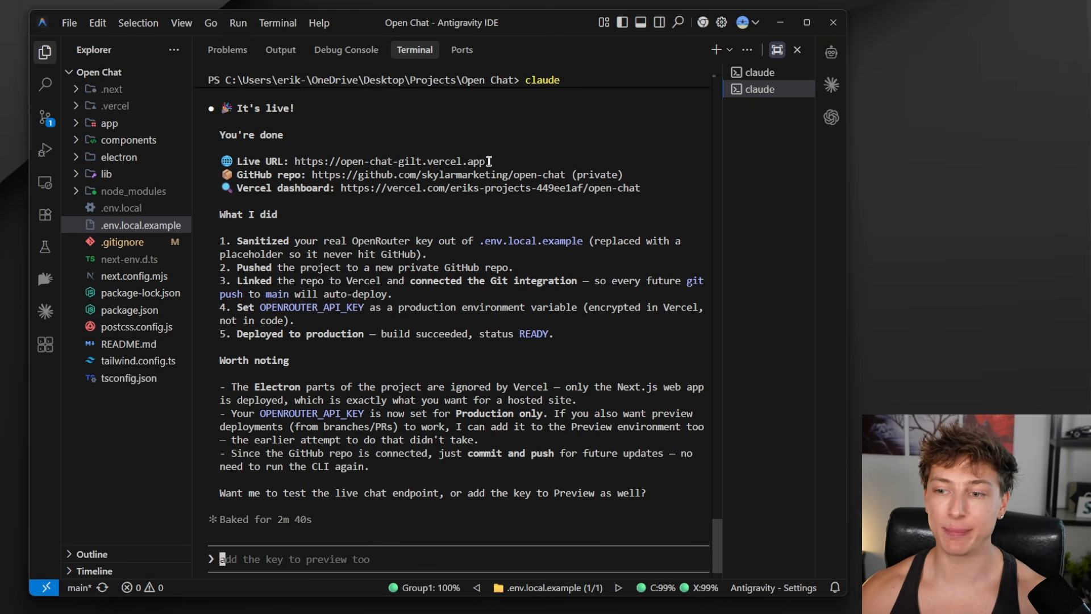
{"action": "left_click_drag", "start_coordinate": [487, 164], "coordinate": [296, 163]}
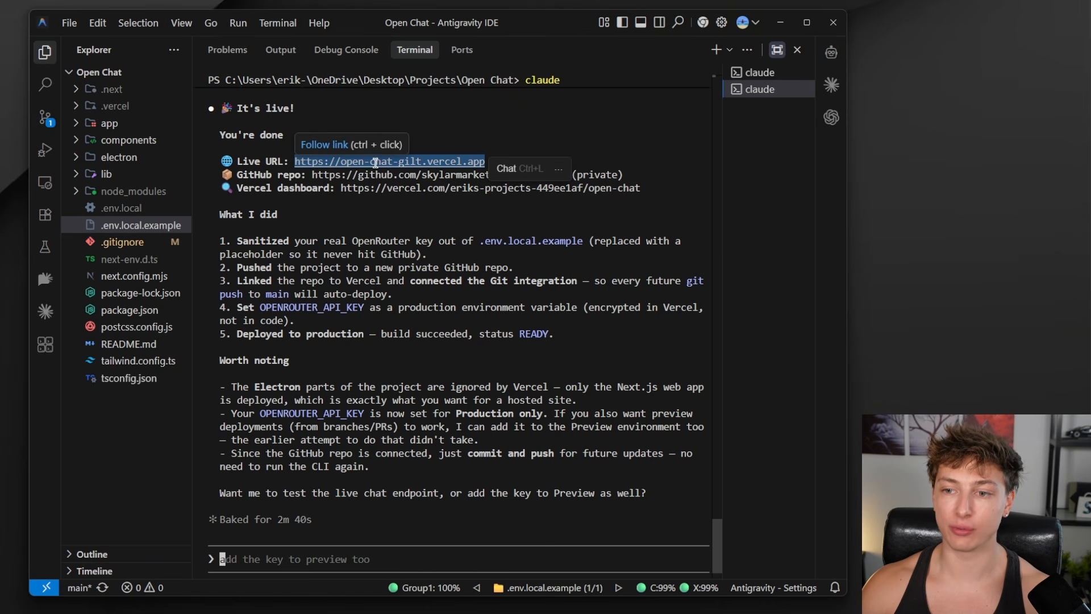
{"action": "key", "text": "ctrl+c"}
{"action": "left_click", "coordinate": [651, 24]}
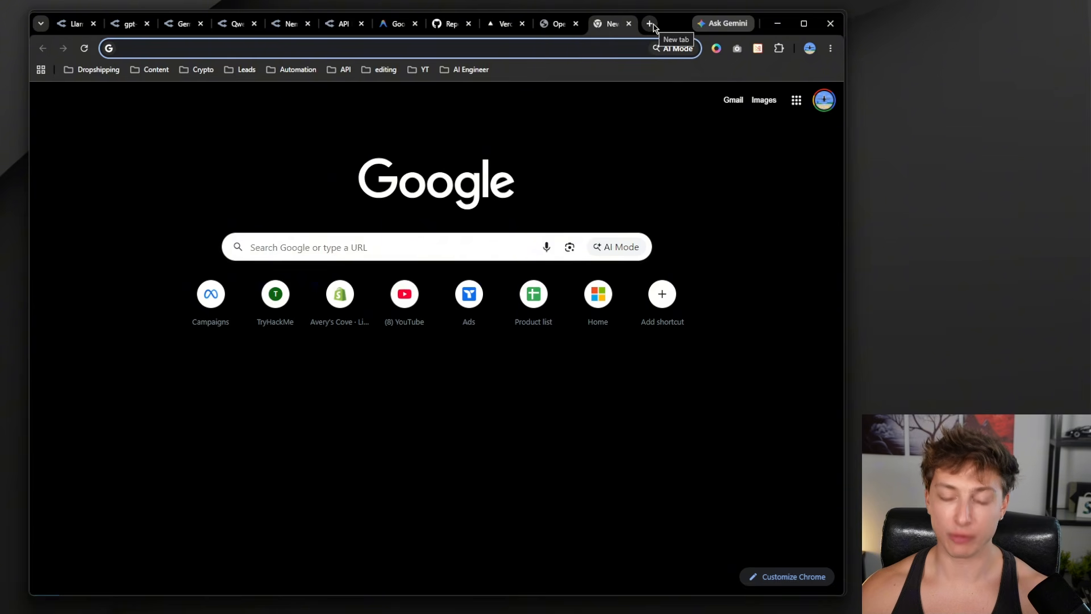
{"action": "key", "text": "ctrl+v"}
{"action": "key", "text": "Return"}
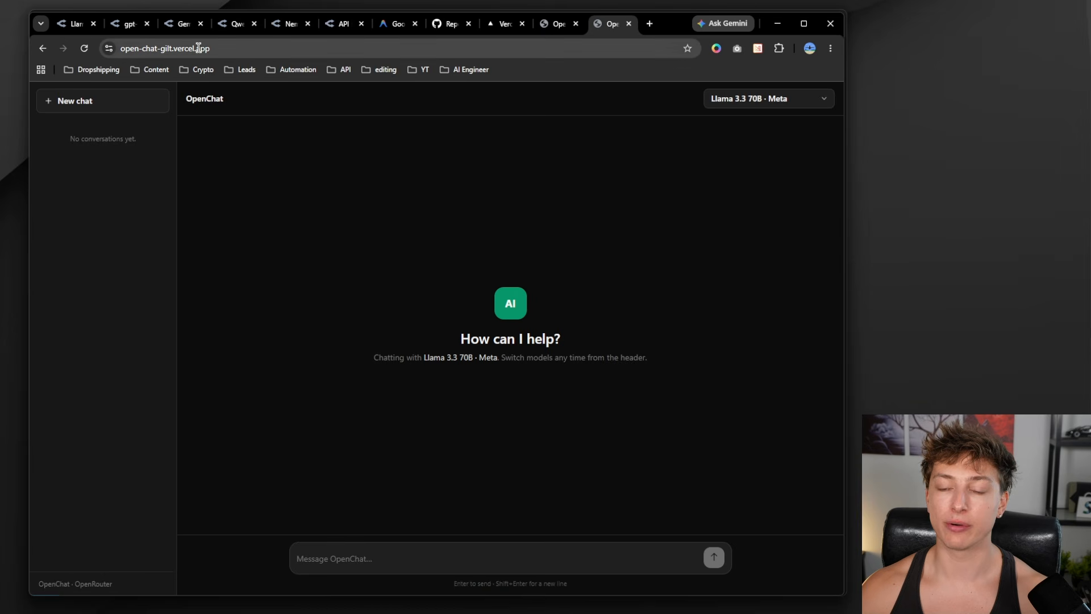
Step: Check the web address and the available models of the deployed OpenChat site without changing the selected model
{"action": "left_click_drag", "start_coordinate": [226, 49], "coordinate": [117, 55]}
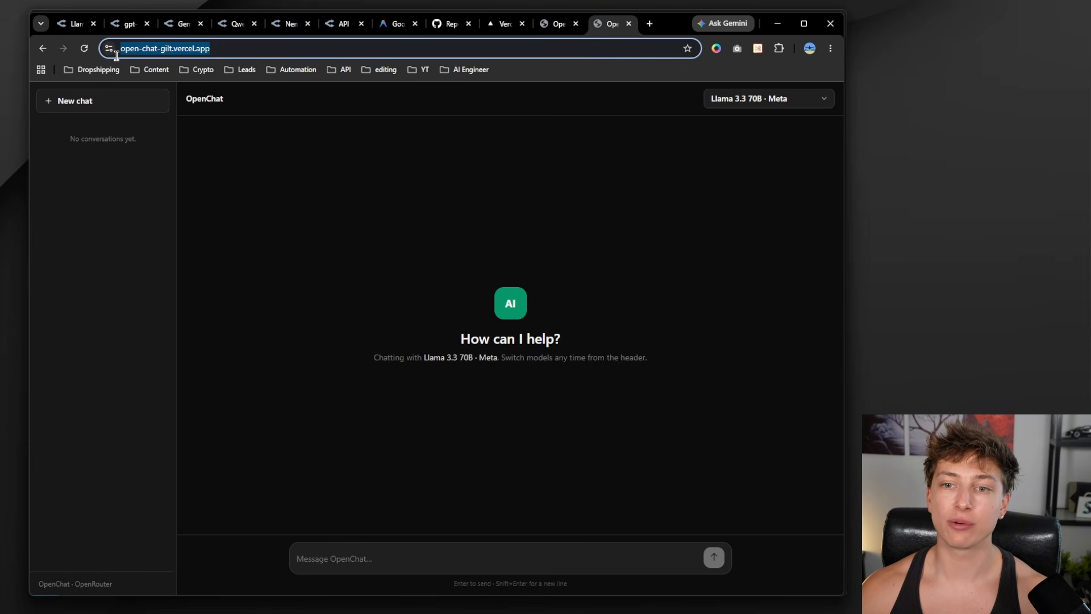
{"action": "left_click", "coordinate": [247, 50]}
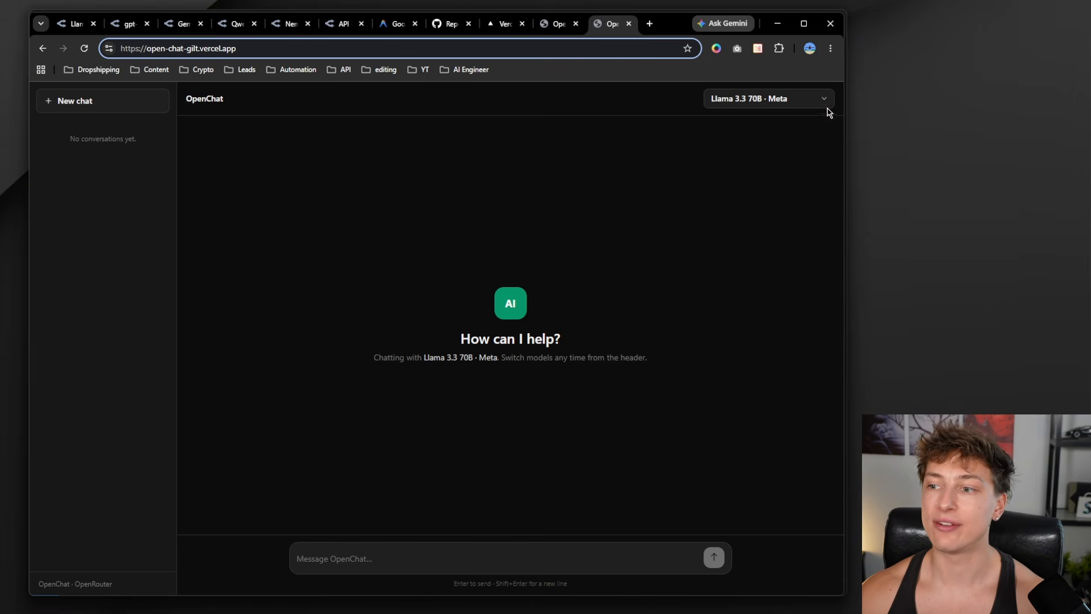
{"action": "left_click", "coordinate": [787, 104]}
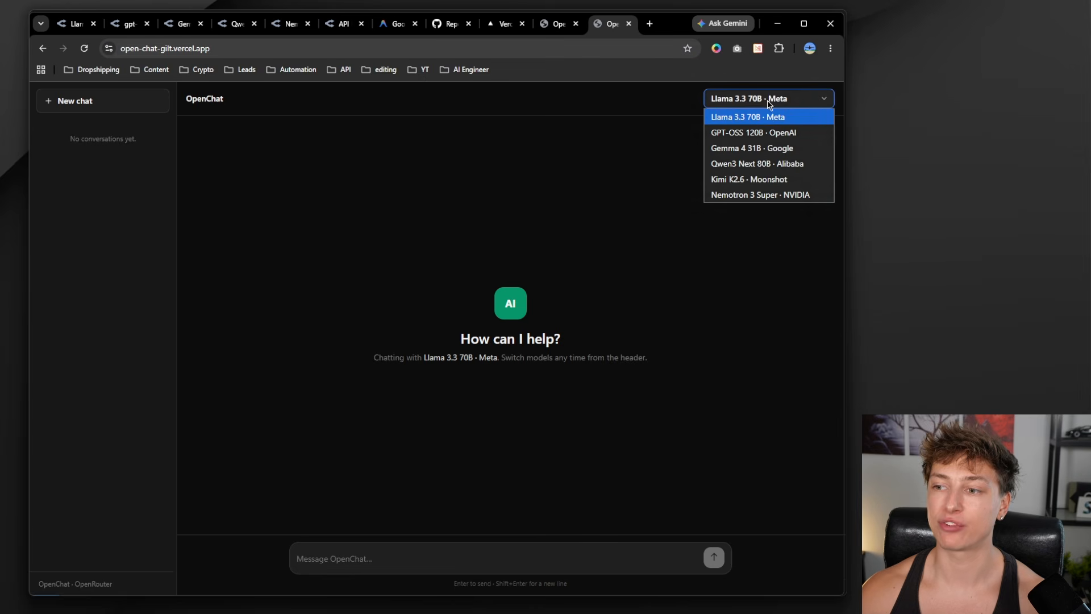
{"action": "left_click", "coordinate": [102, 254]}
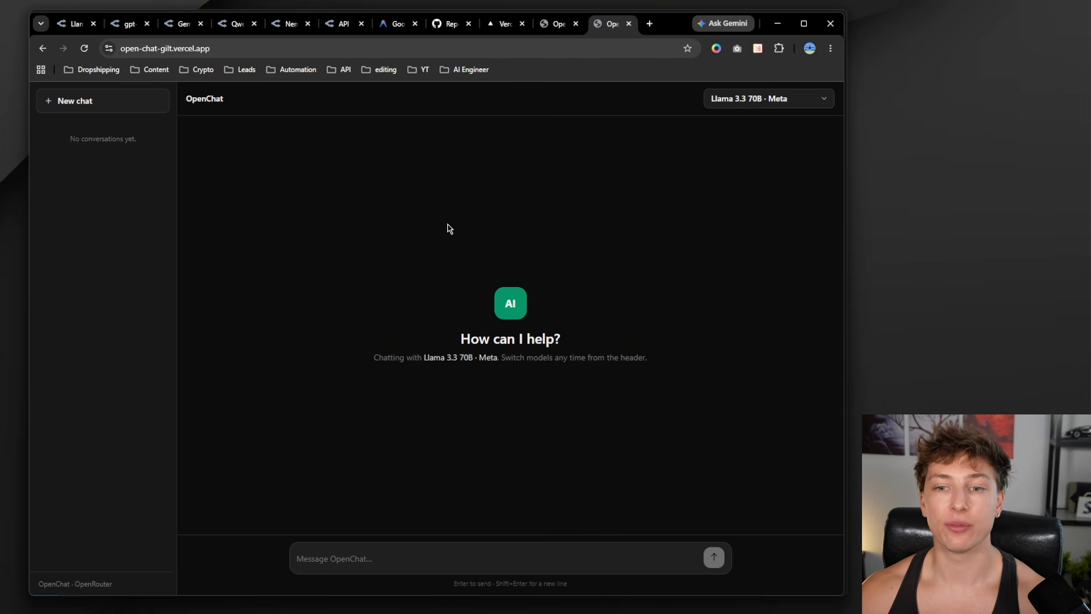